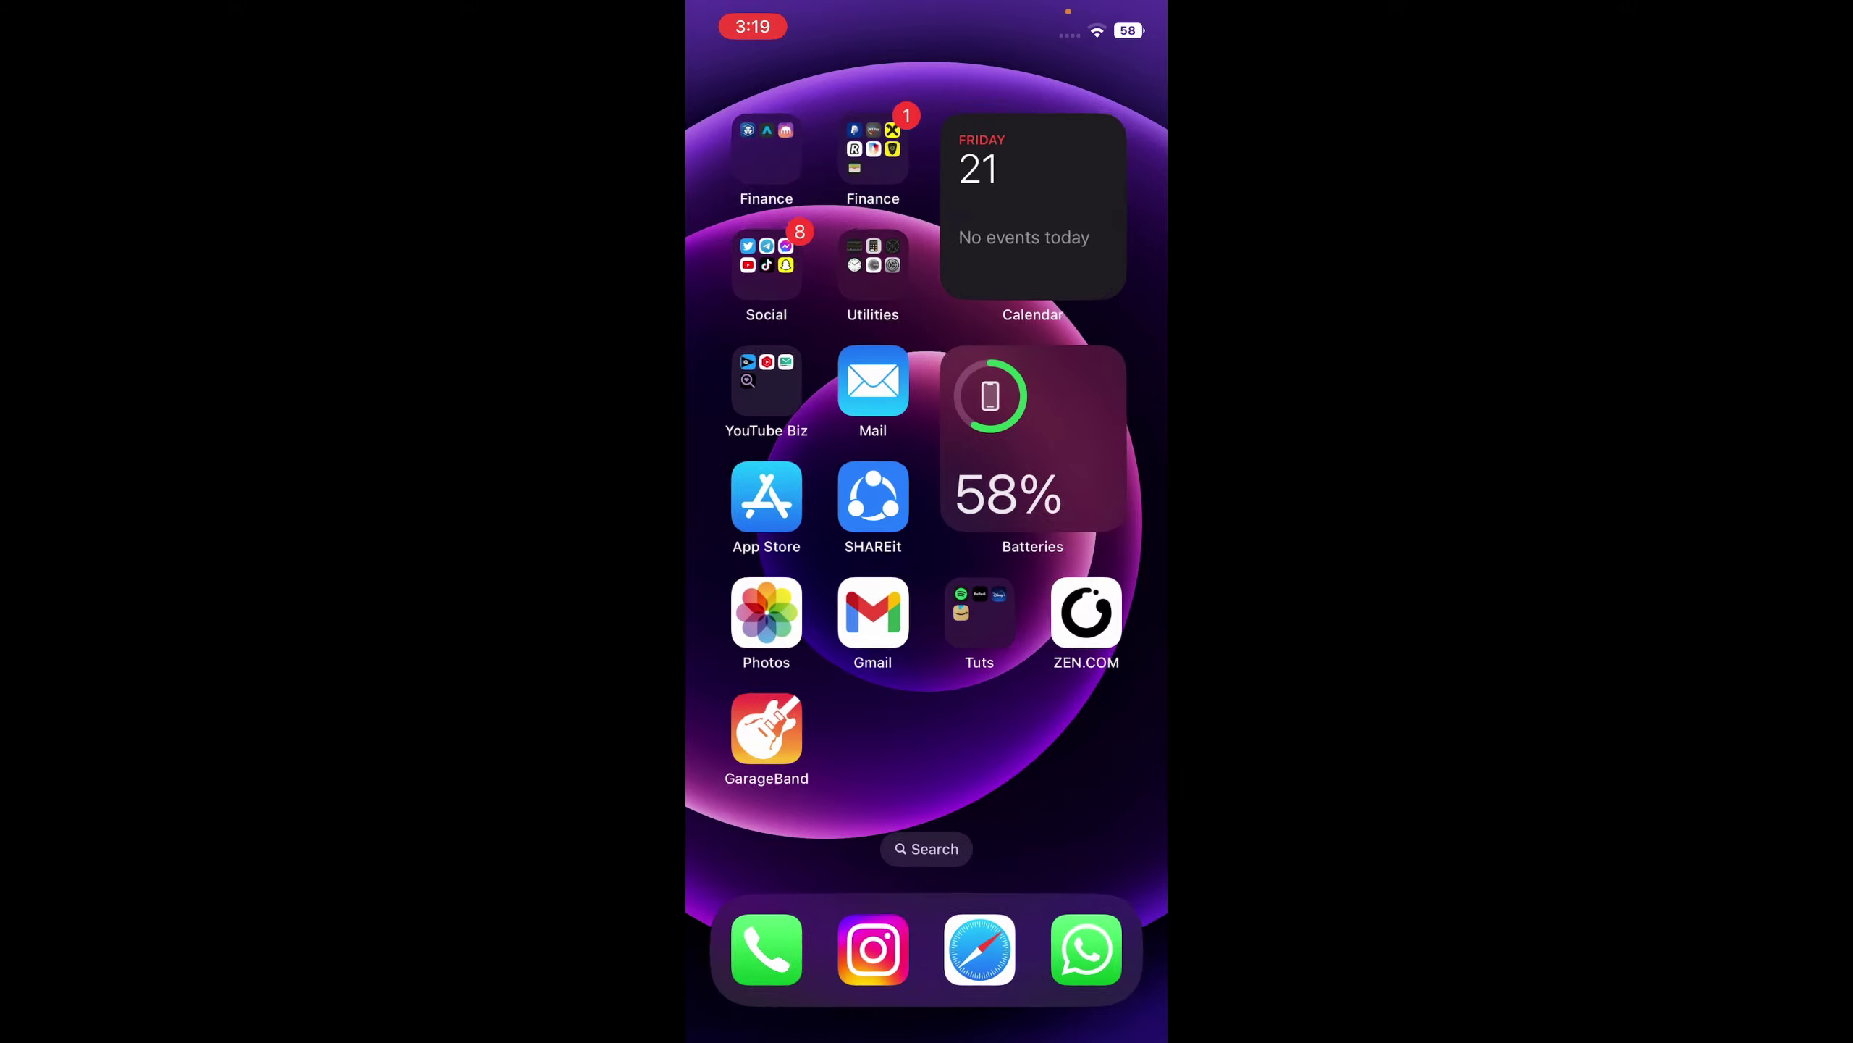
# Step: Switch back to the YouTube lofi video from the App Switcher
pyautogui.moveTo(927, 1031); pyautogui.dragTo(927, 609)
pyautogui.moveTo(812, 507); pyautogui.dragTo(1101, 508)
pyautogui.moveTo(811, 507); pyautogui.dragTo(1100, 506)
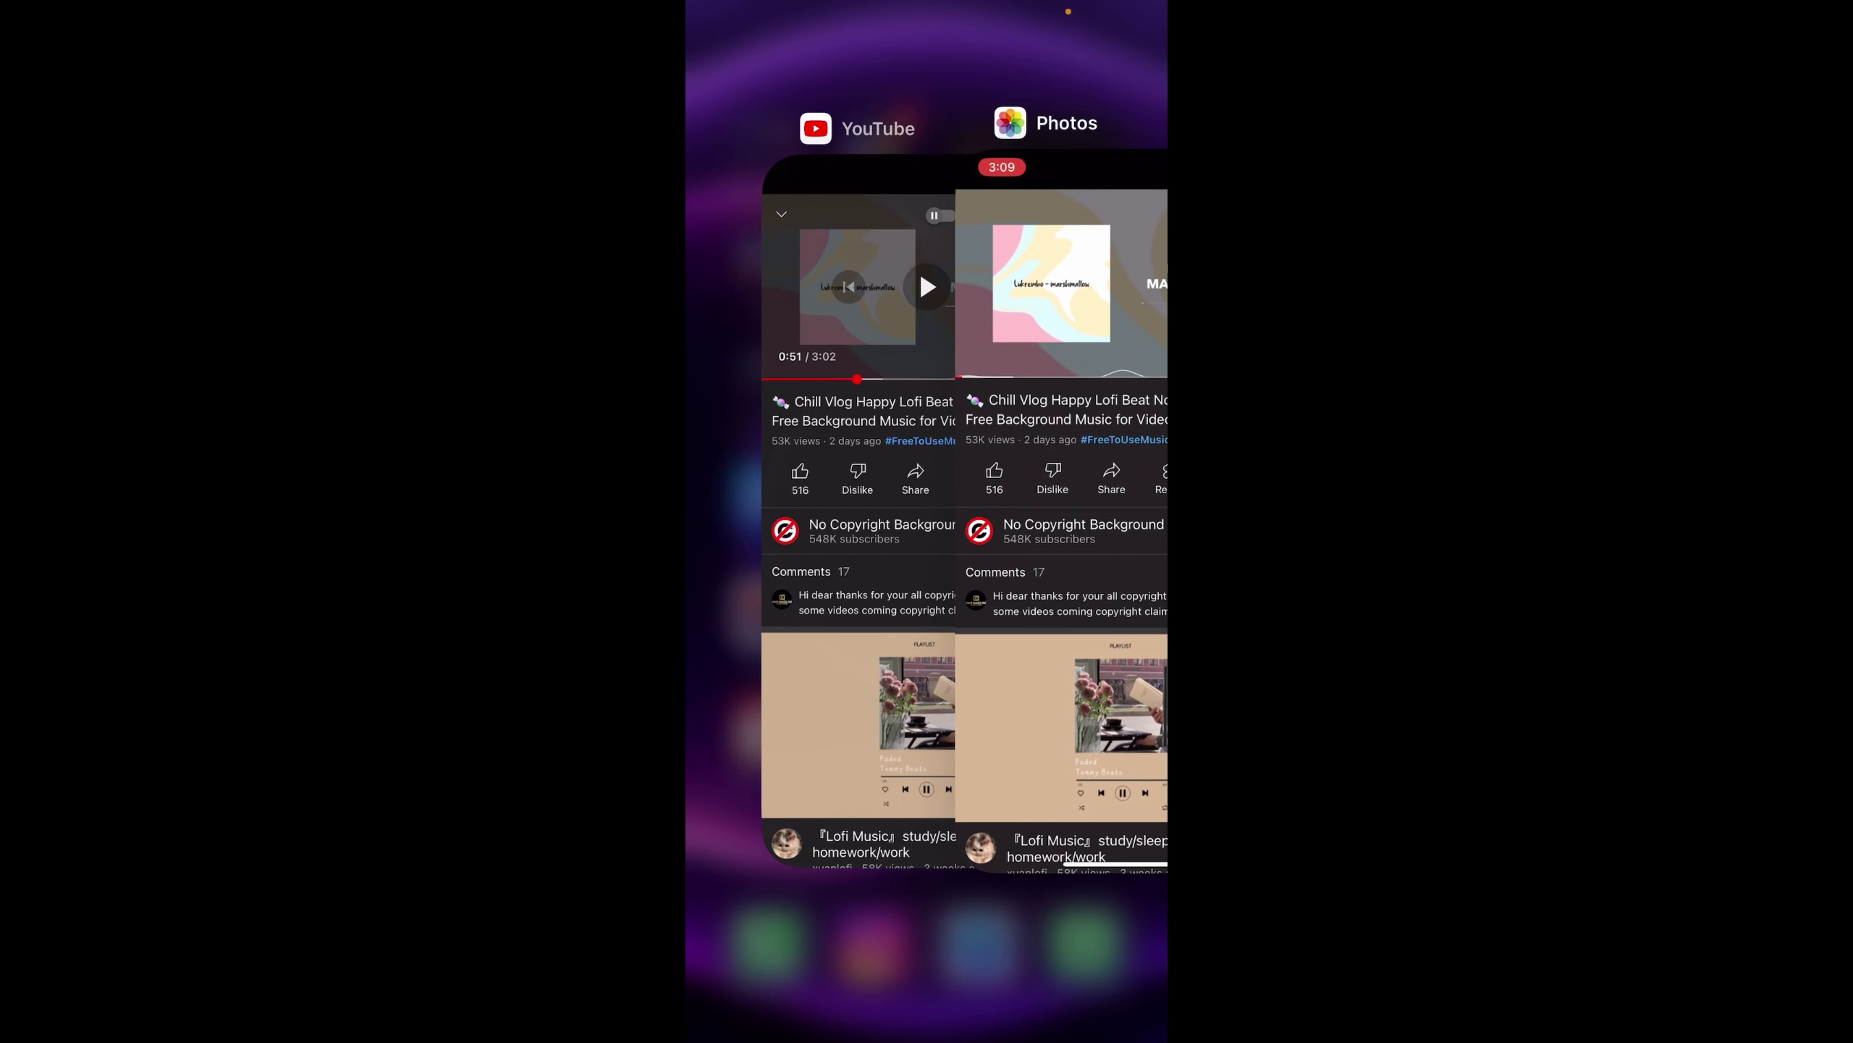
pyautogui.click(857, 521)
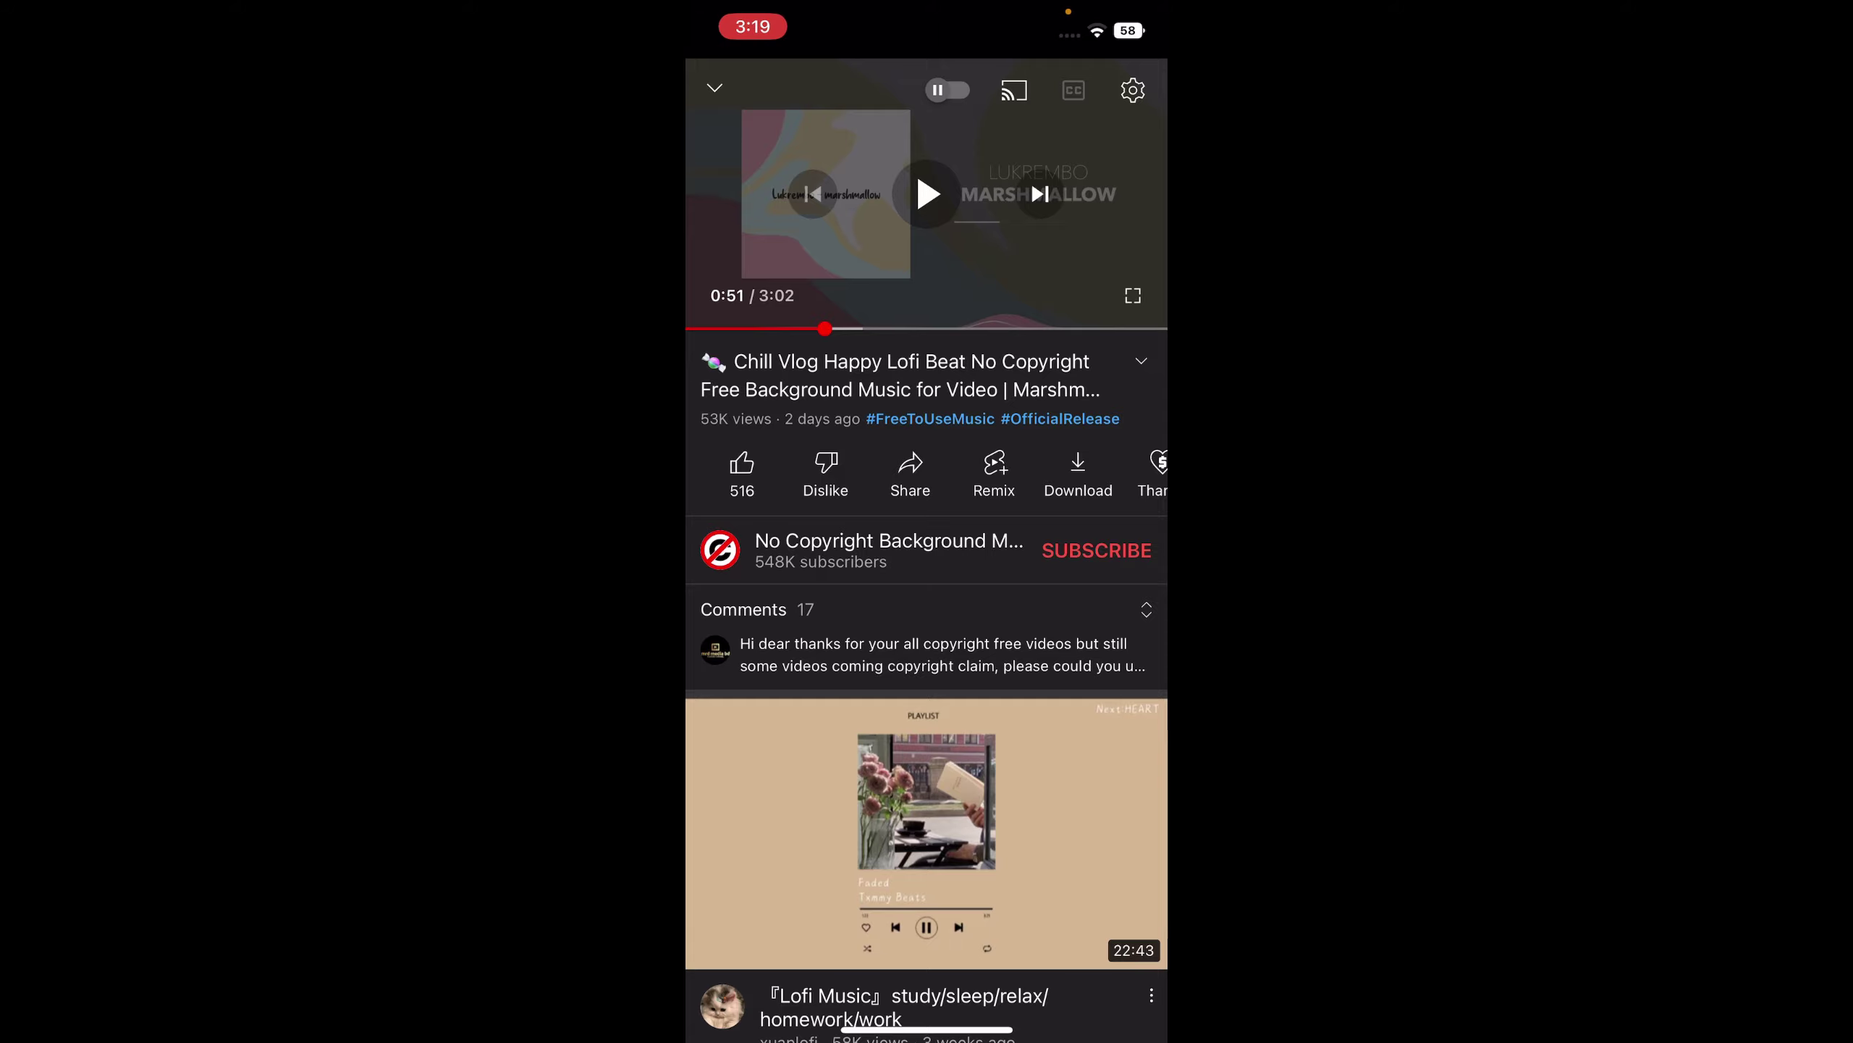
# Step: Review the 20-second screen recording in Photos, then return to the App Switcher
pyautogui.moveTo(927, 1031); pyautogui.dragTo(927, 652)
pyautogui.moveTo(753, 580); pyautogui.dragTo(1100, 580)
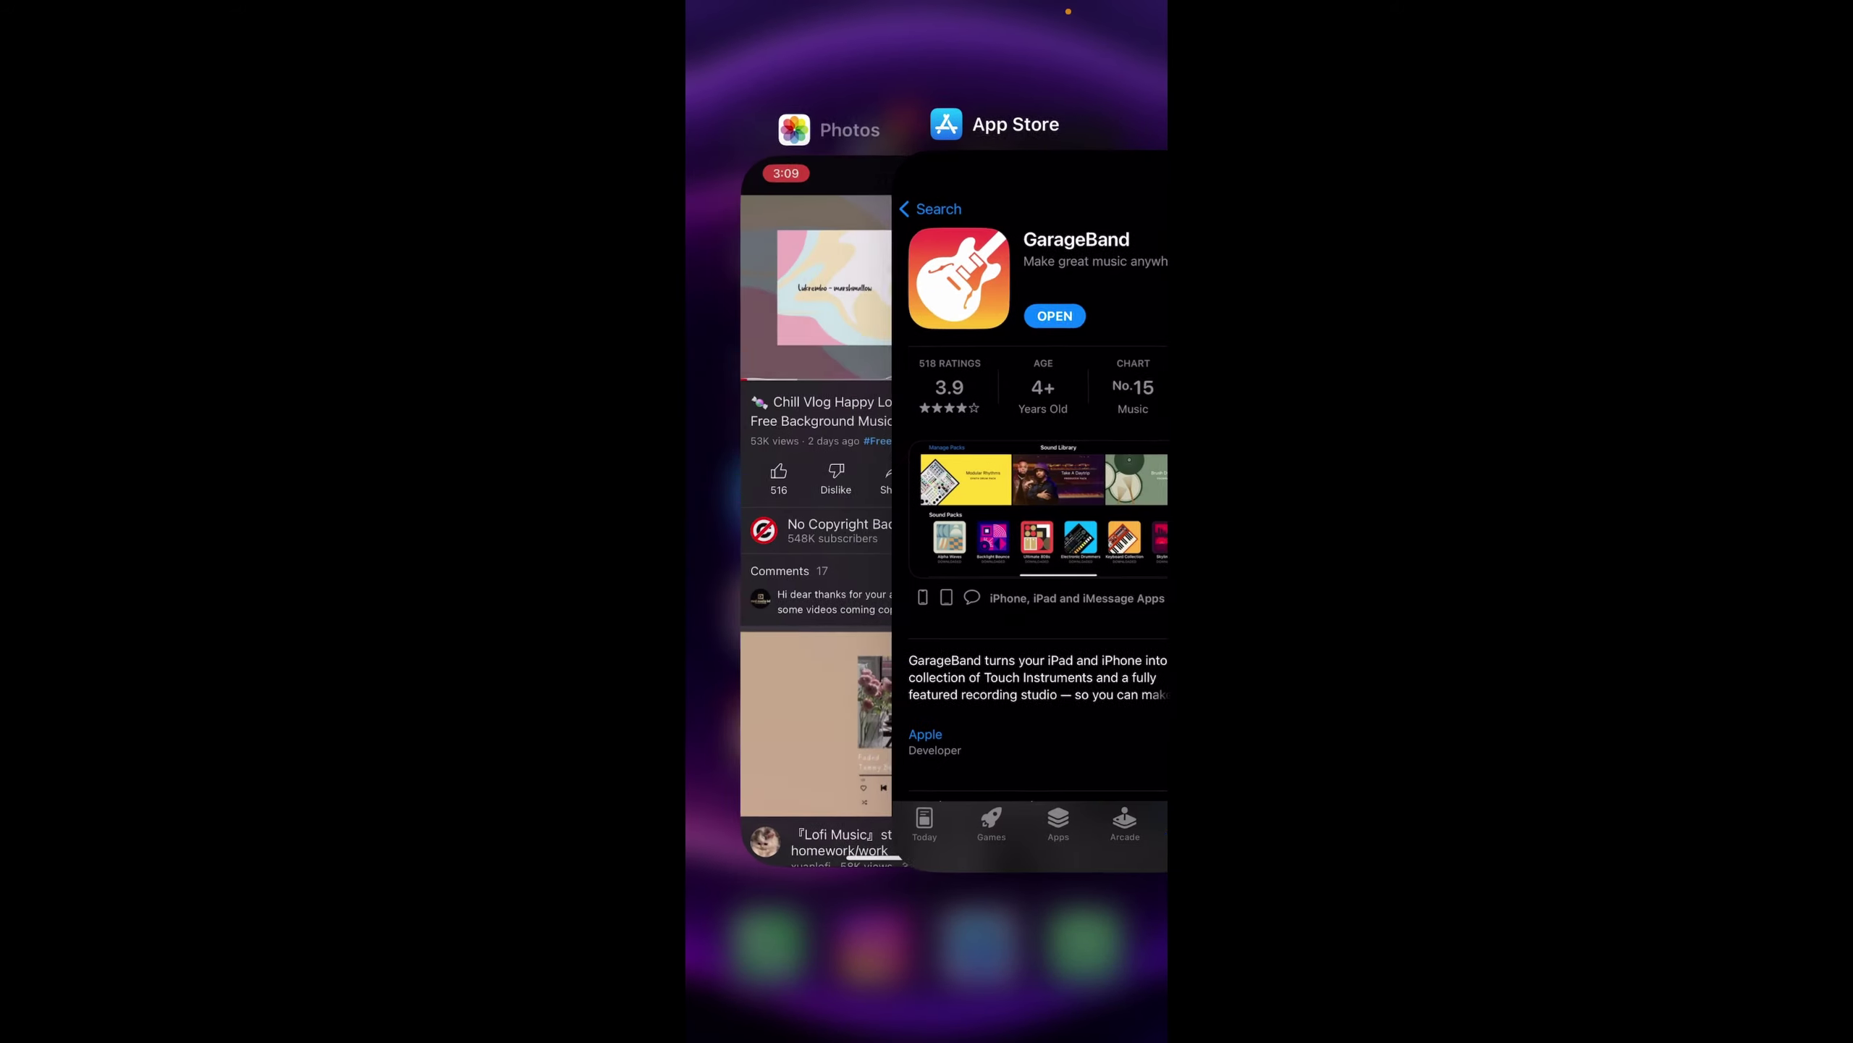
pyautogui.click(840, 435)
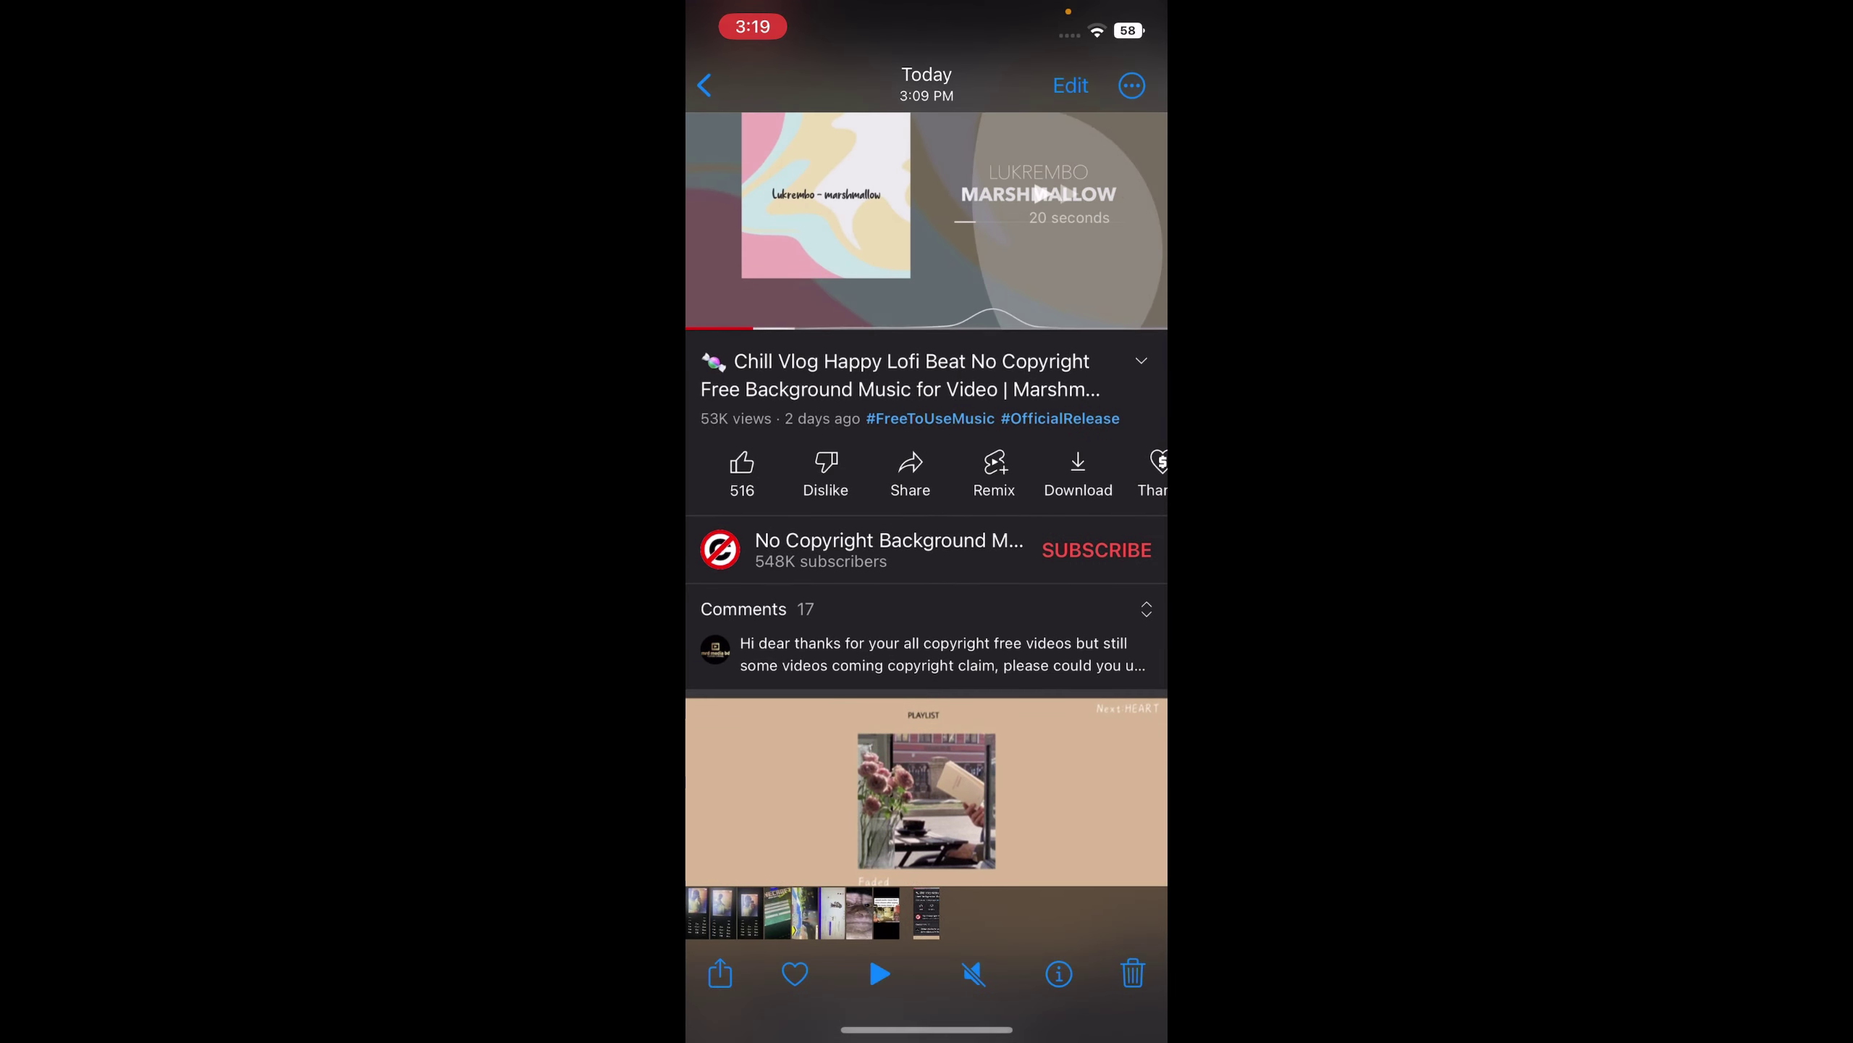
pyautogui.moveTo(927, 1029); pyautogui.dragTo(928, 652)
pyautogui.moveTo(810, 580); pyautogui.dragTo(1043, 579)
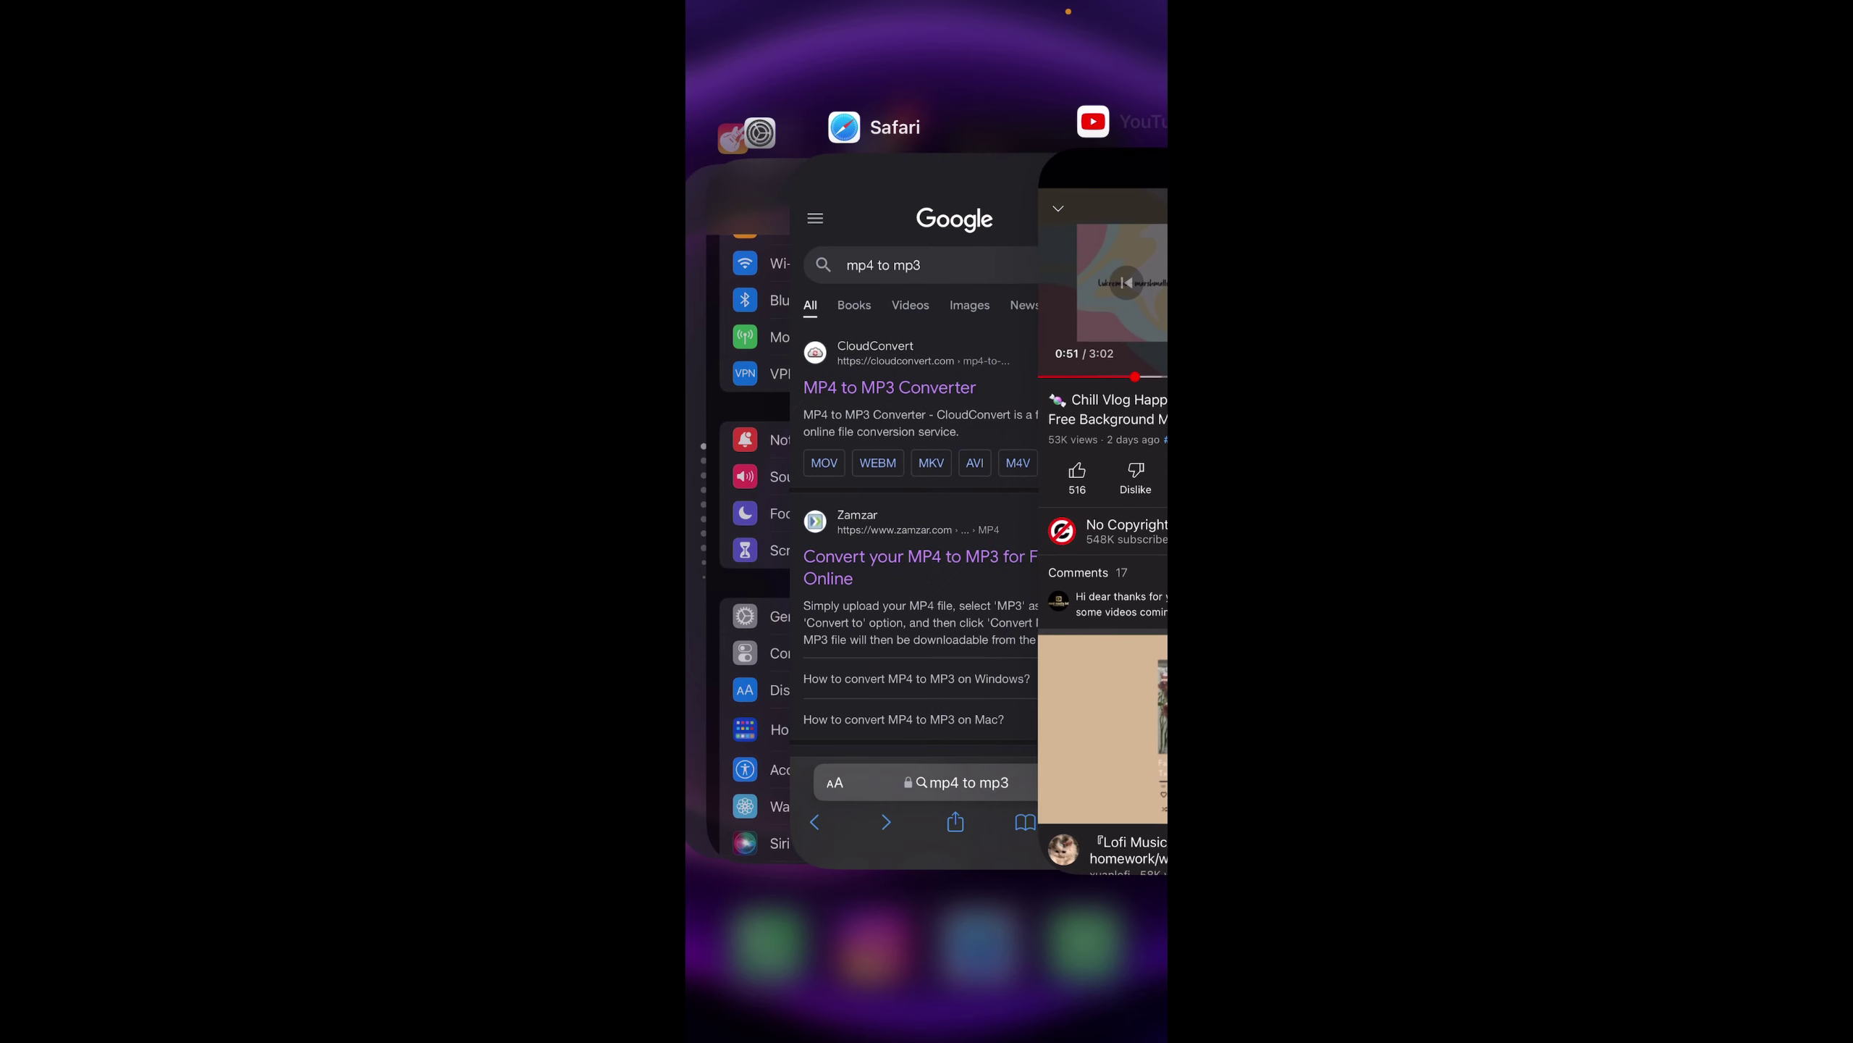
# Step: Open Convertio's MP4 to MP3 converter from Safari's 'mp4 to mp3' Google results
pyautogui.click(913, 506)
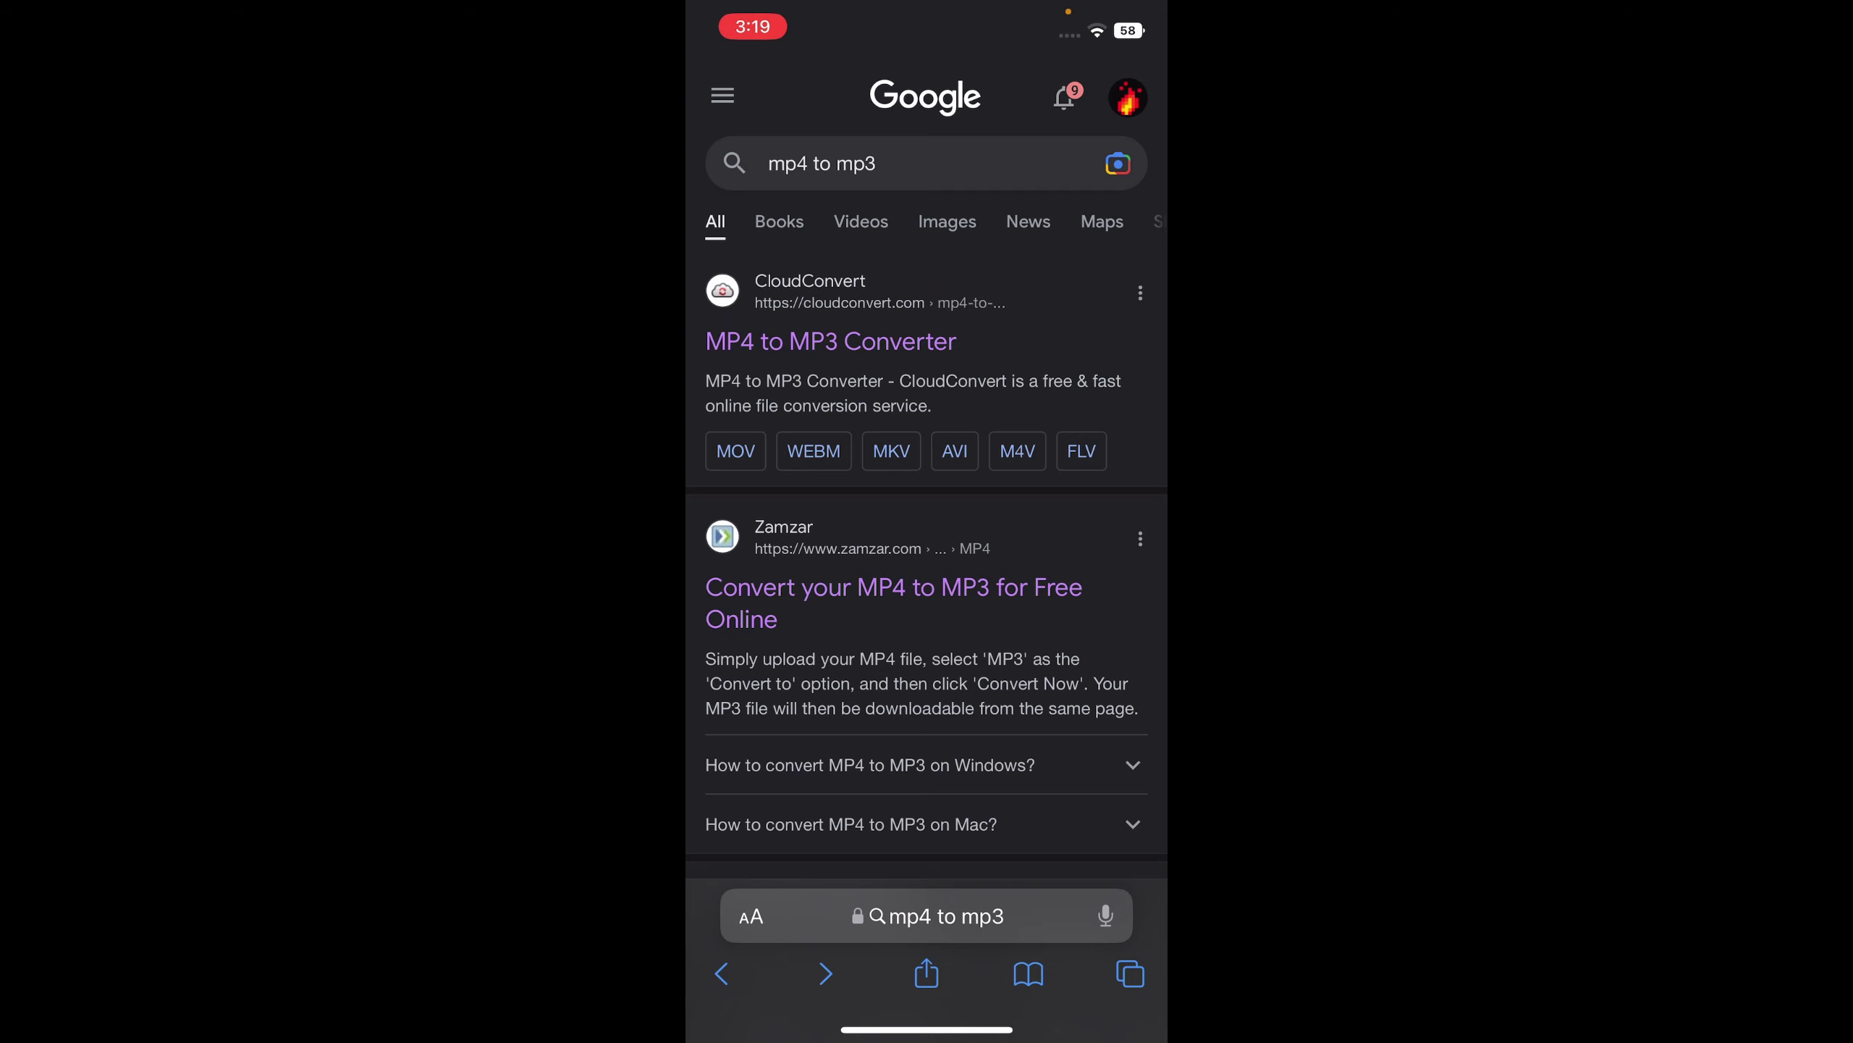
pyautogui.scroll(-5, 927, 533)
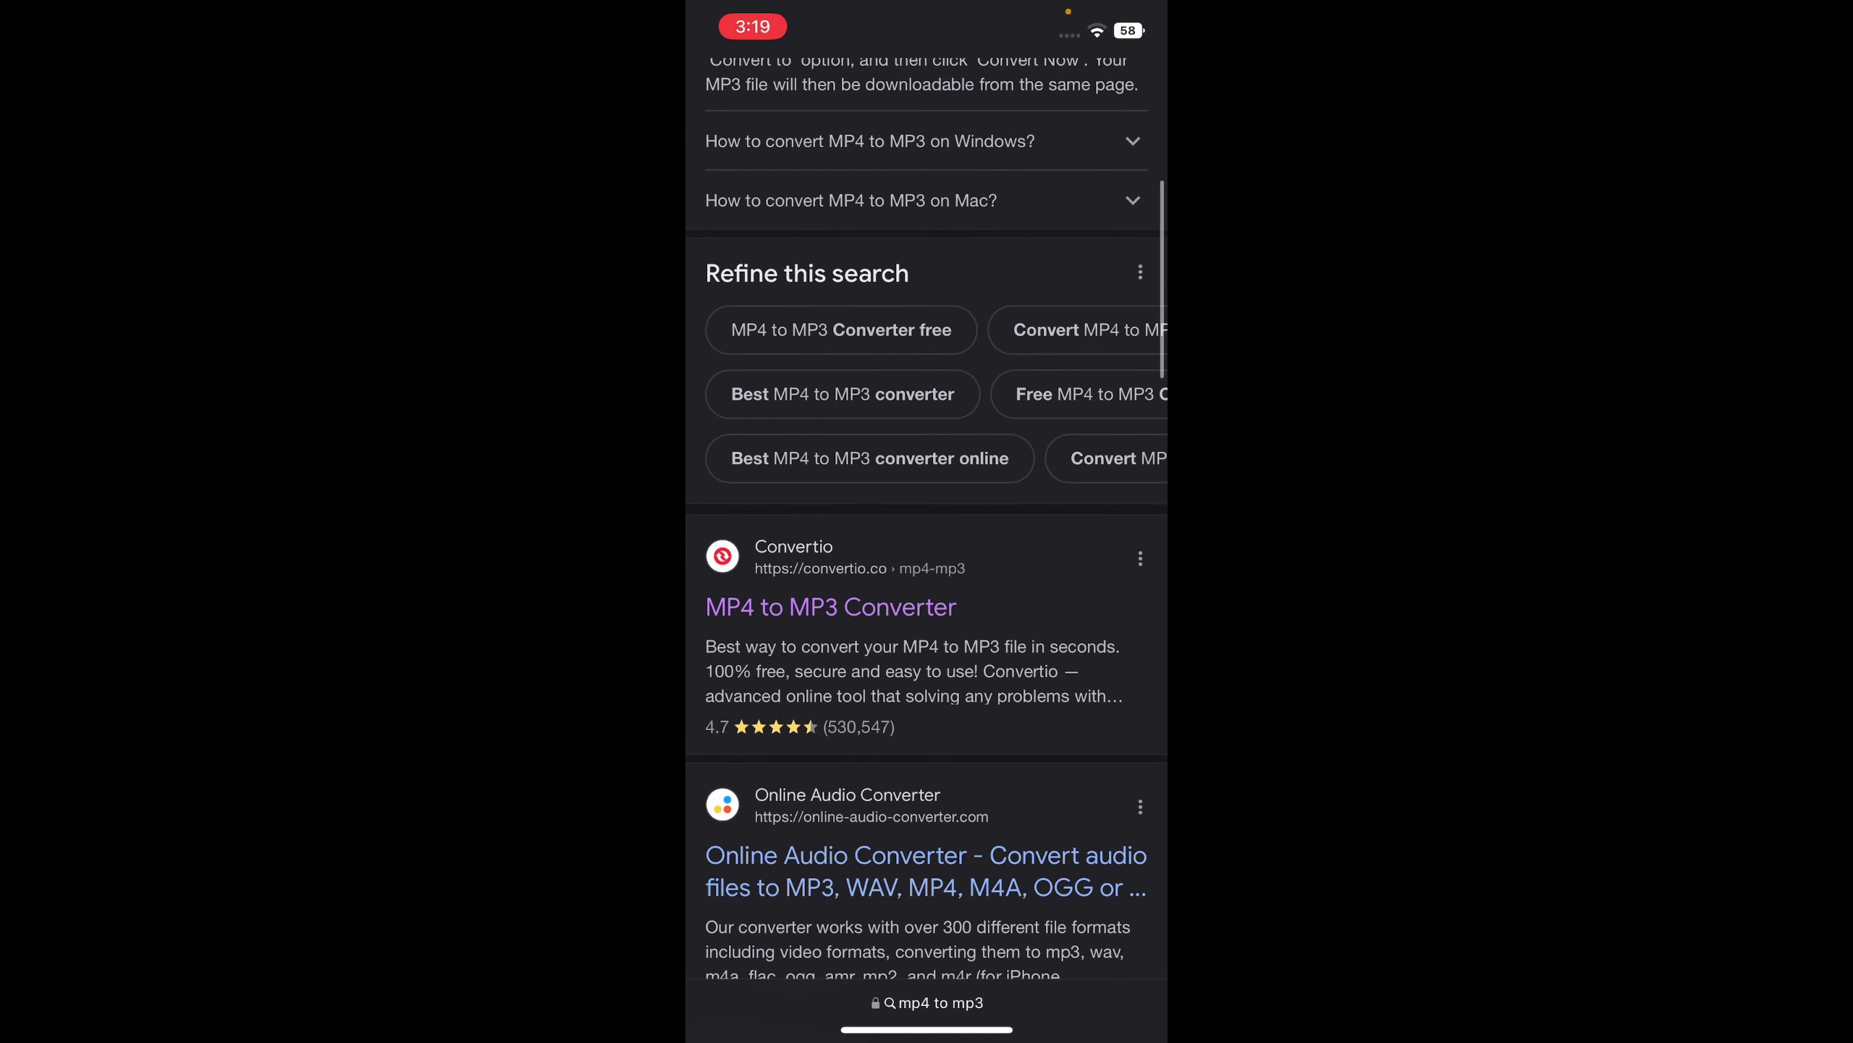
pyautogui.click(829, 608)
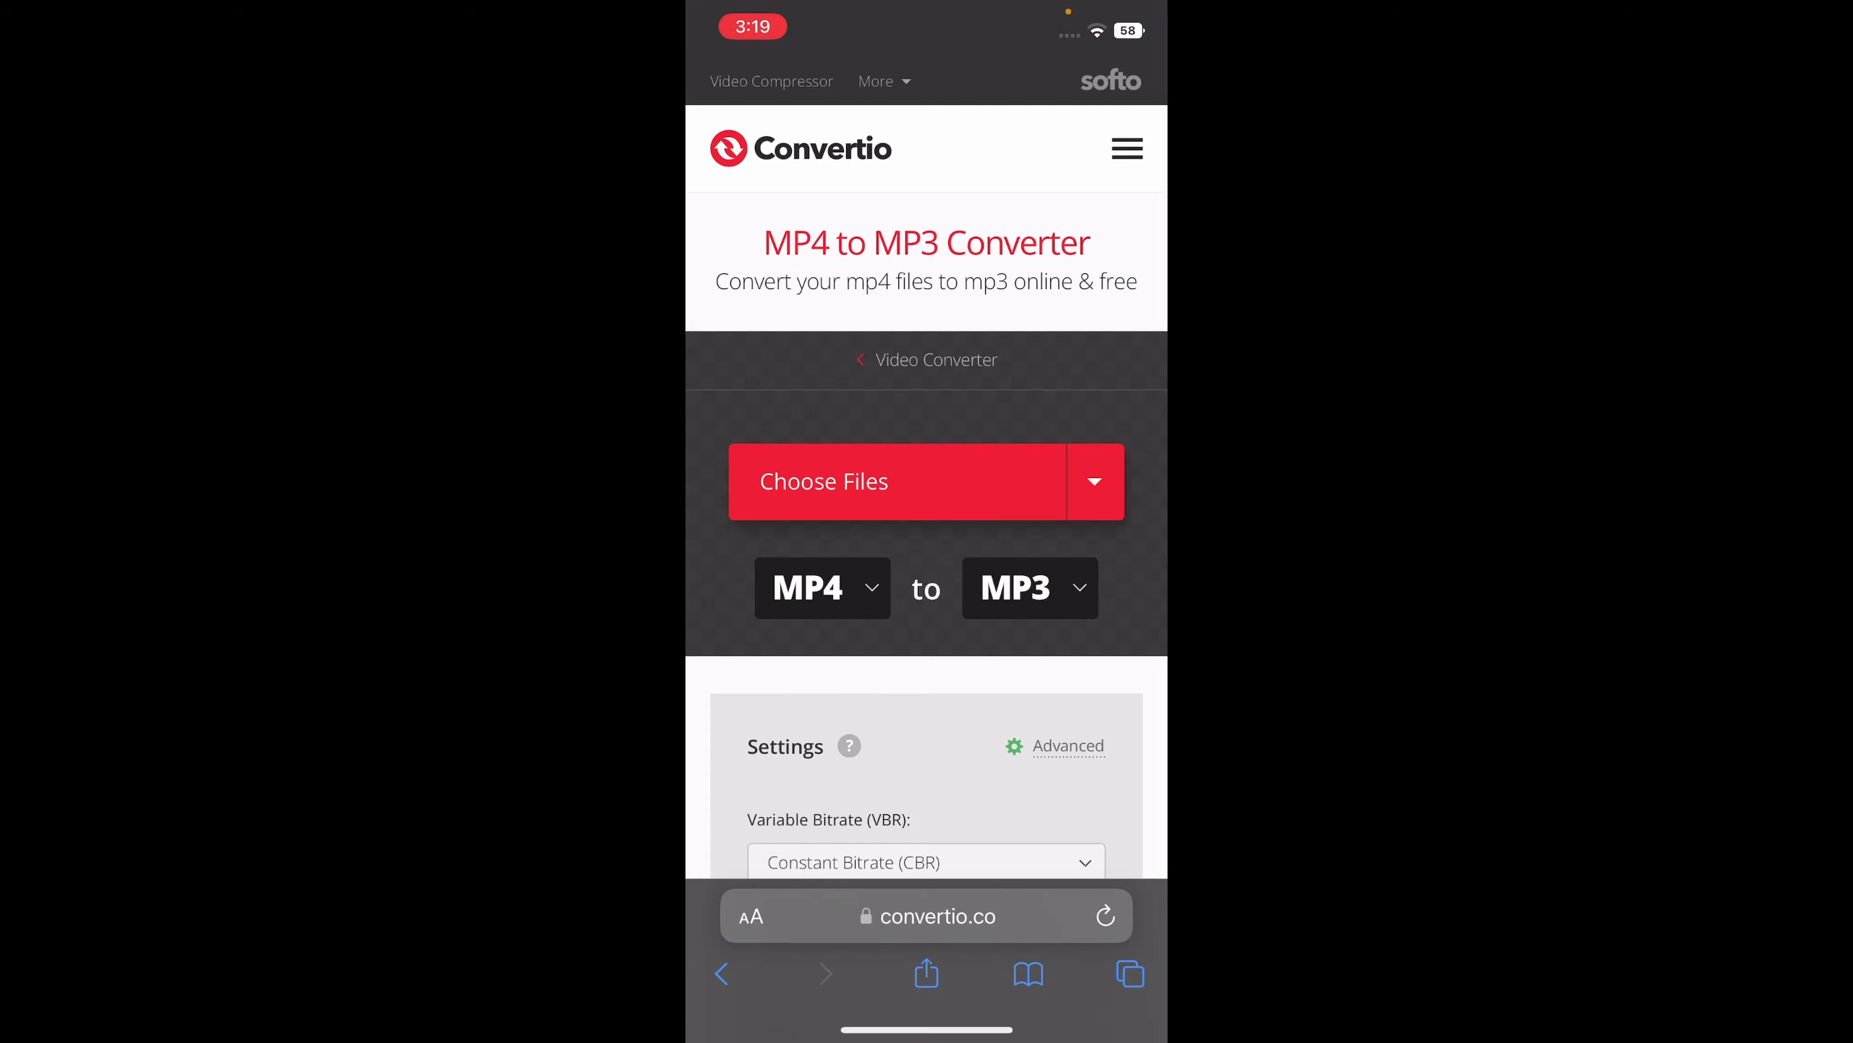
# Step: Upload IMG_0473.MOV from the Photo Library and convert it to a 252 KB MP3
pyautogui.click(824, 481)
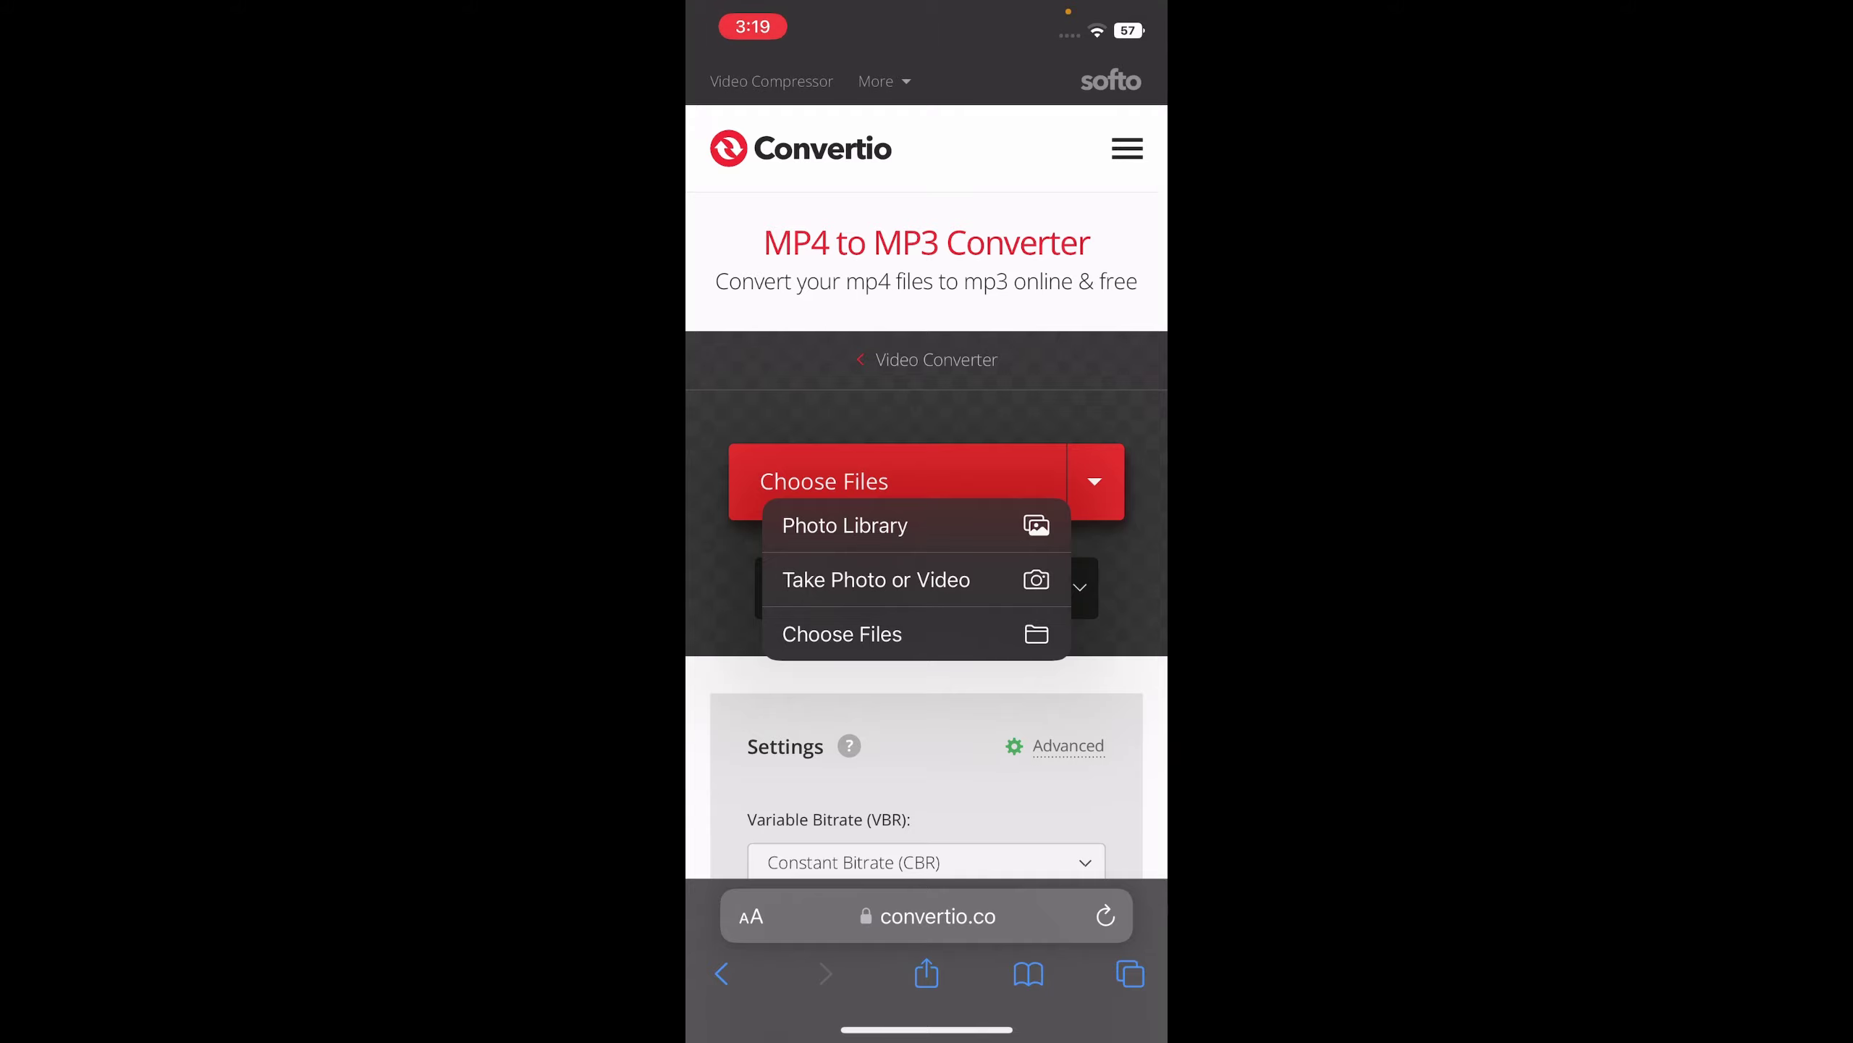
pyautogui.click(844, 524)
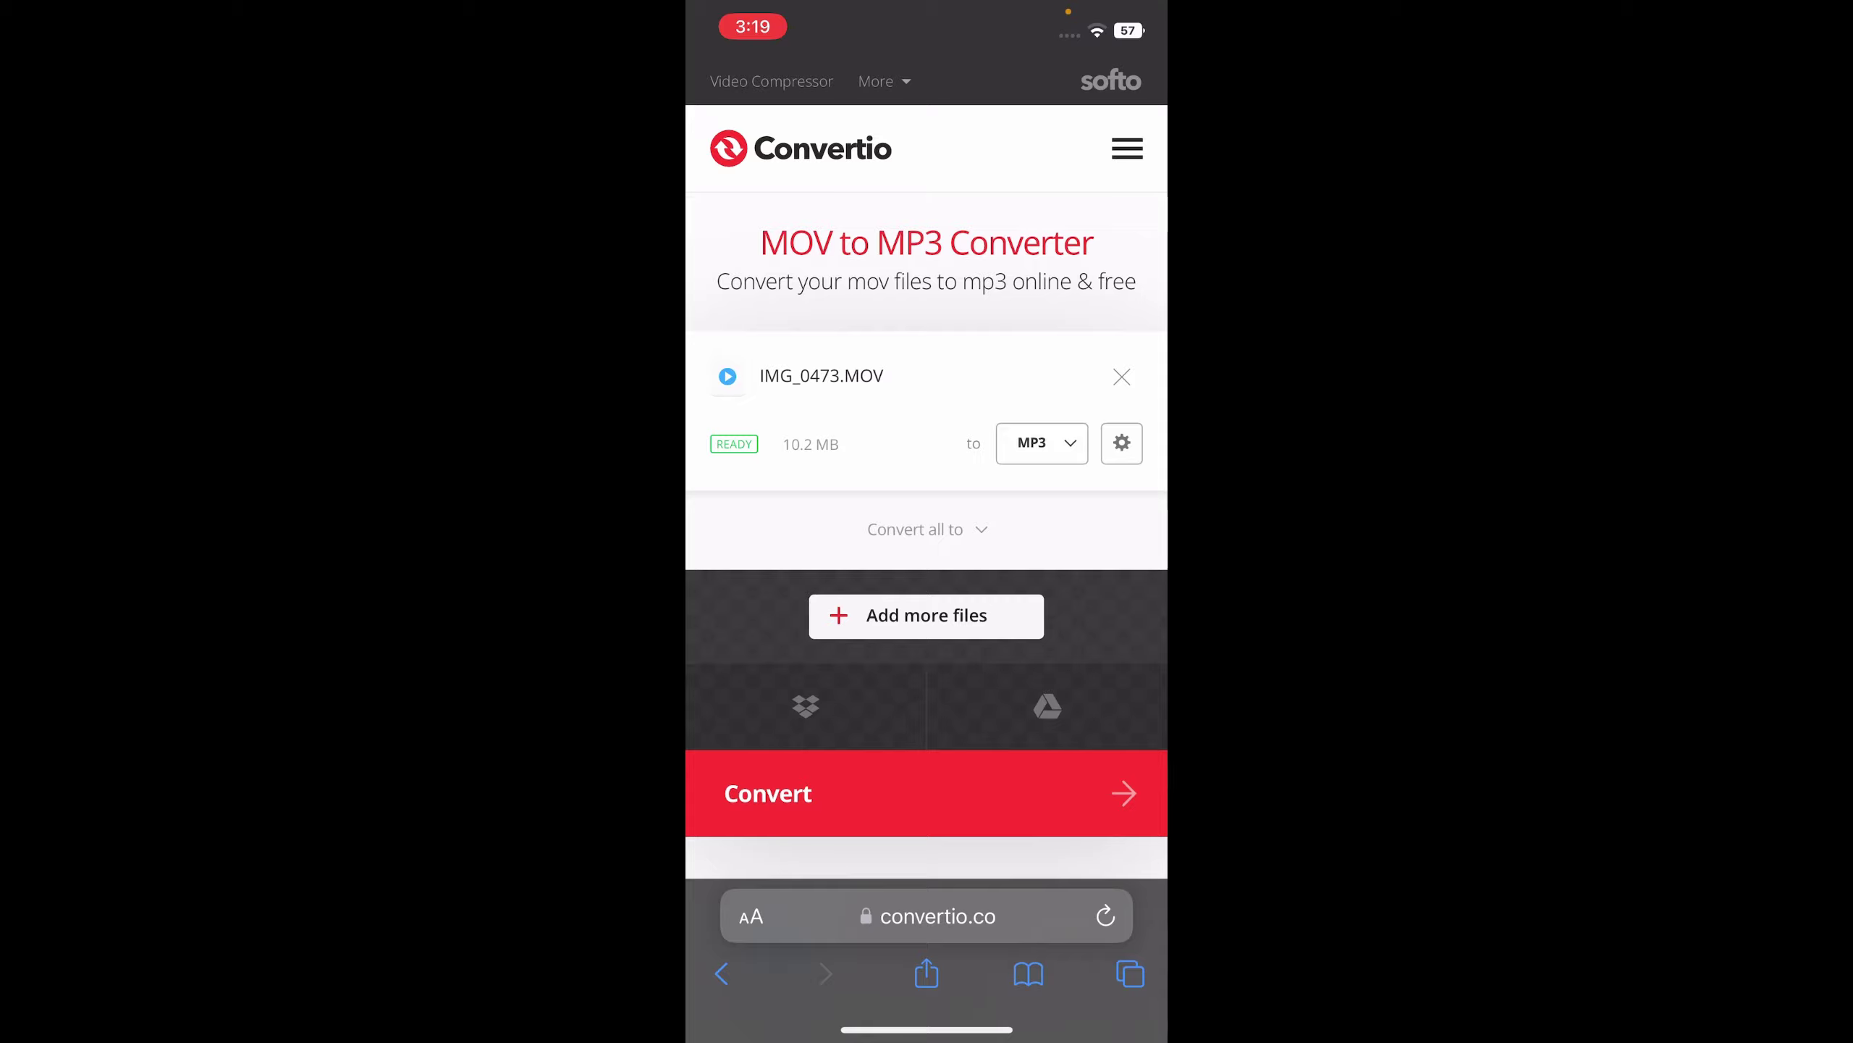
pyautogui.click(782, 794)
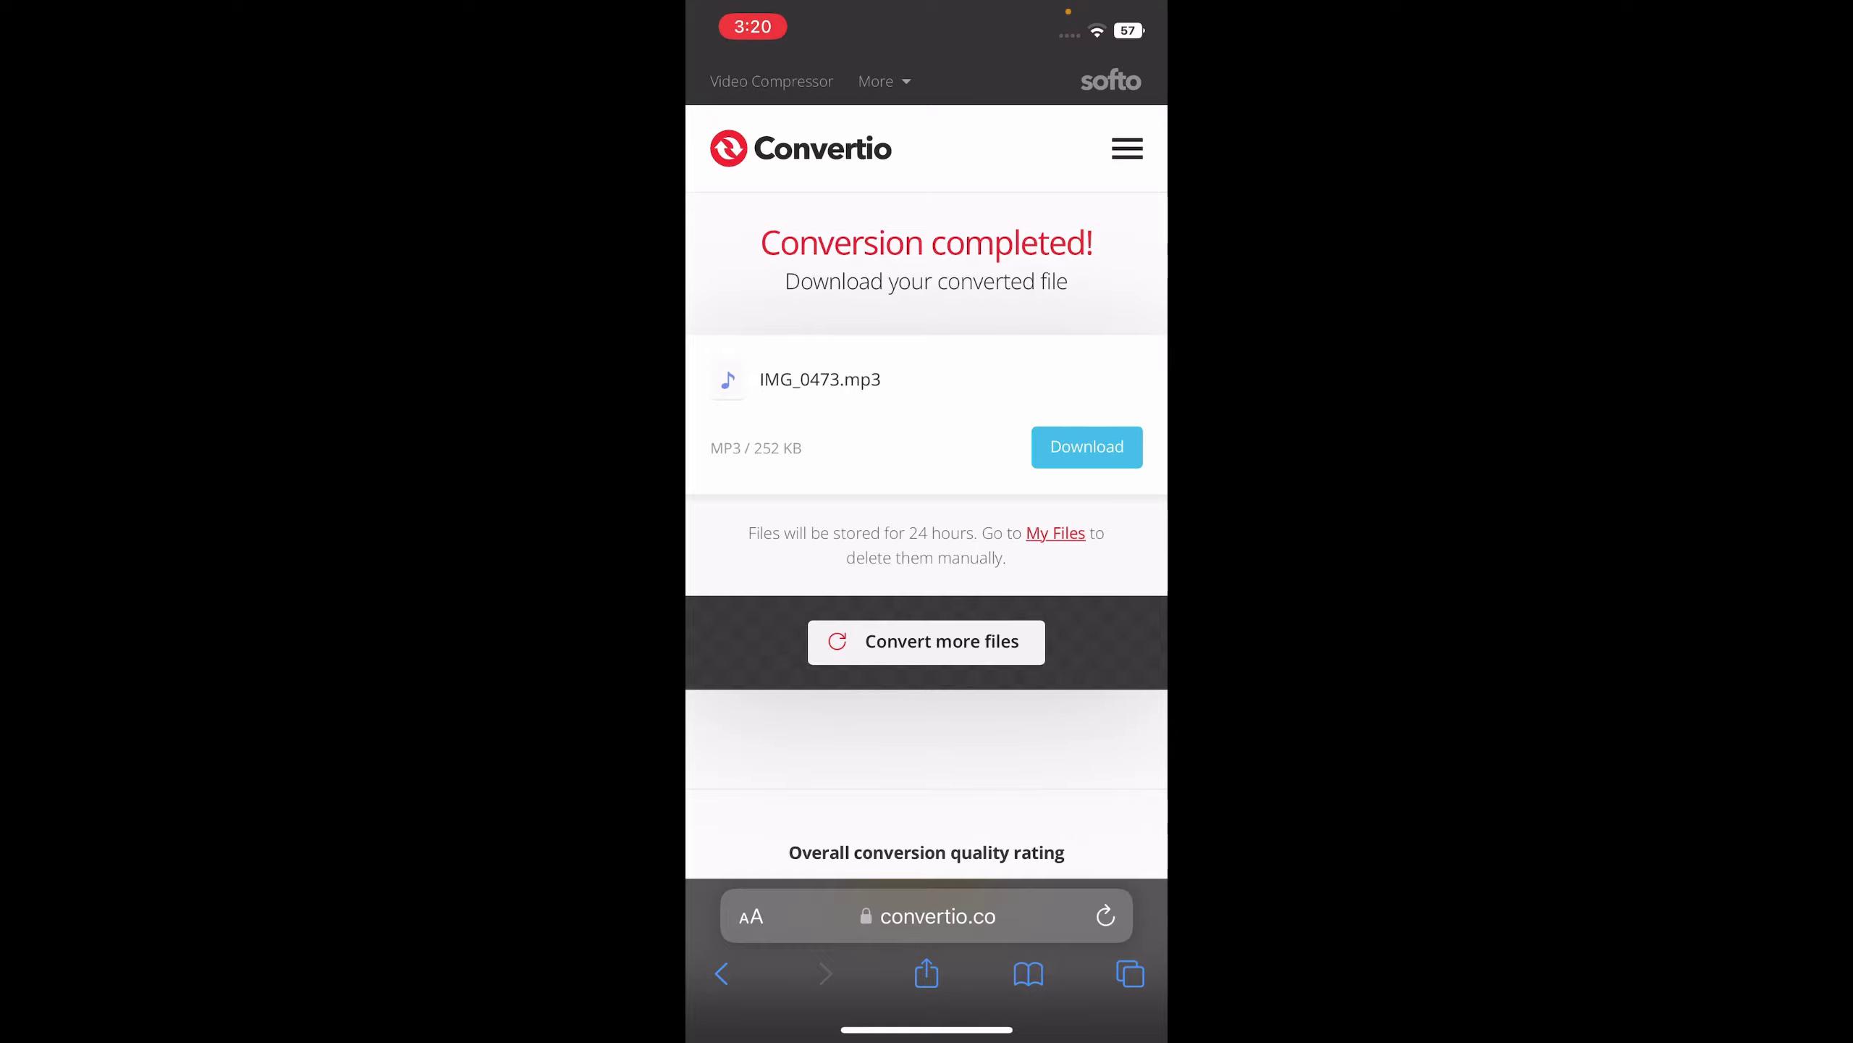
# Step: Download IMG_0473.mp3 and preview it from Safari's Downloads list
pyautogui.click(1086, 446)
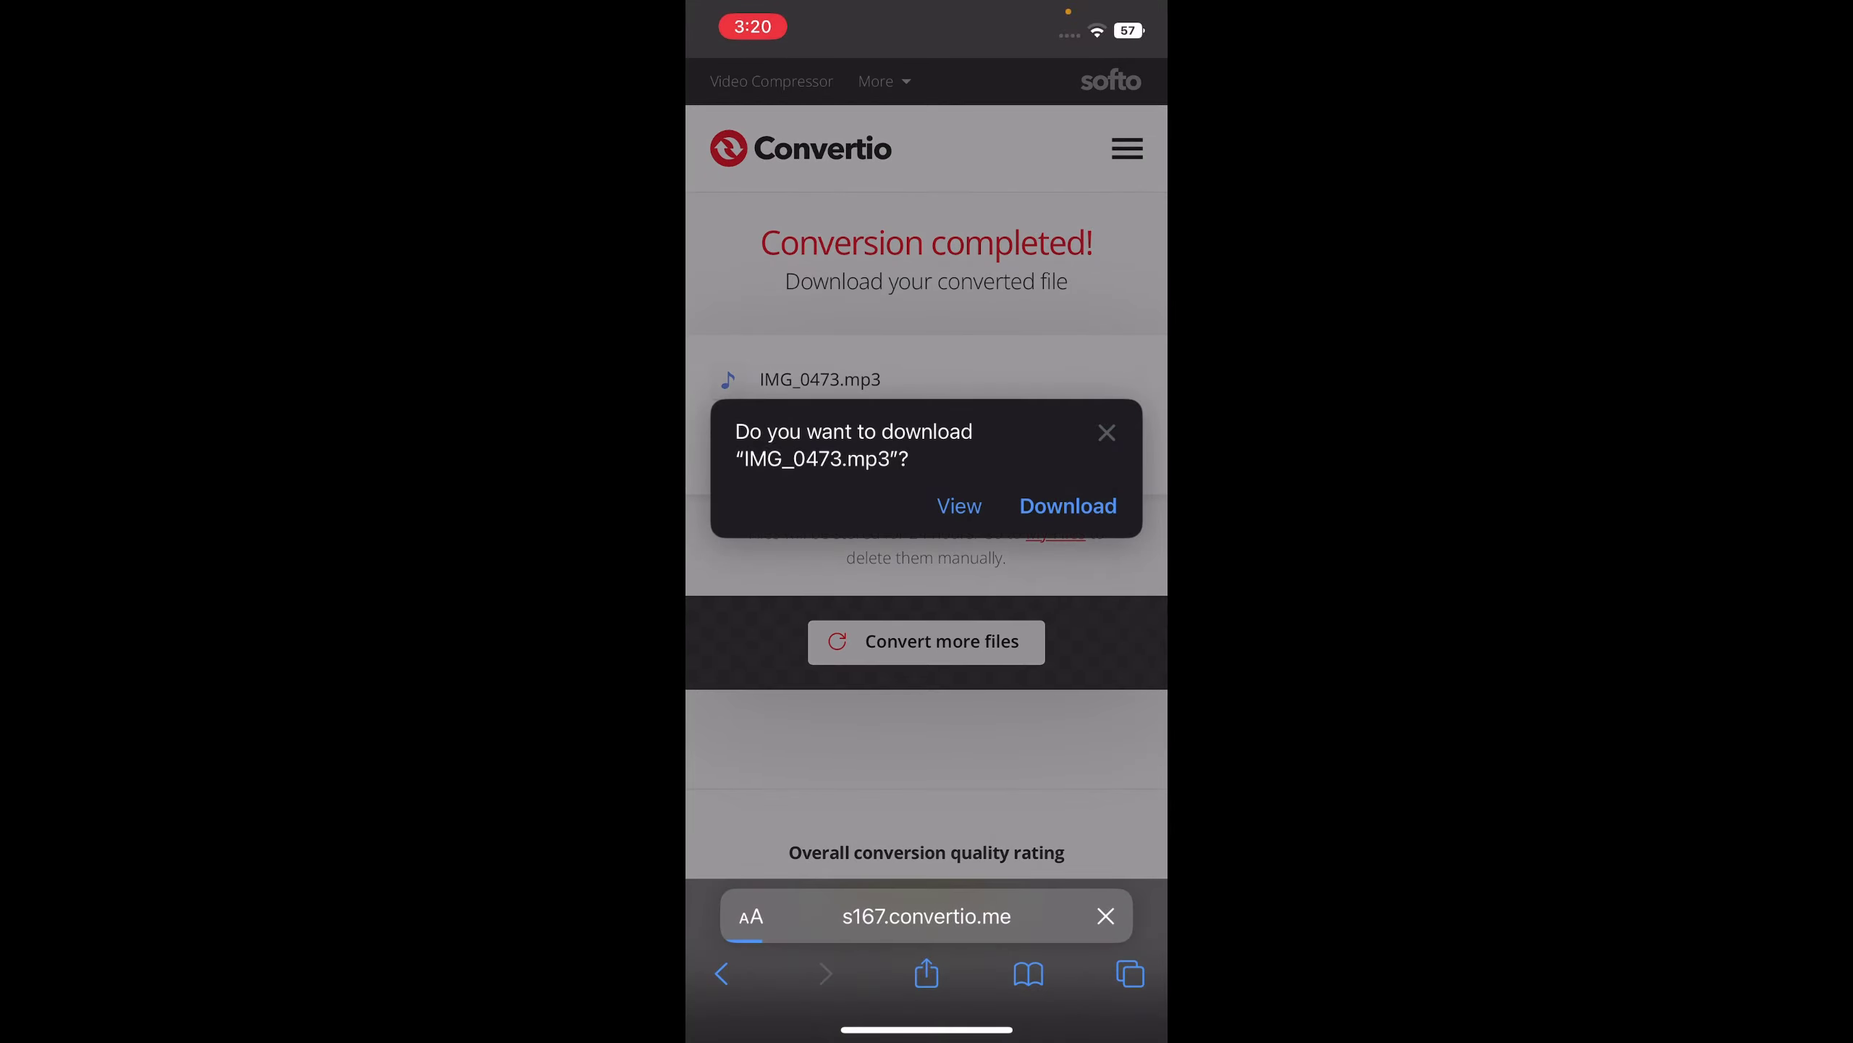
pyautogui.click(1068, 506)
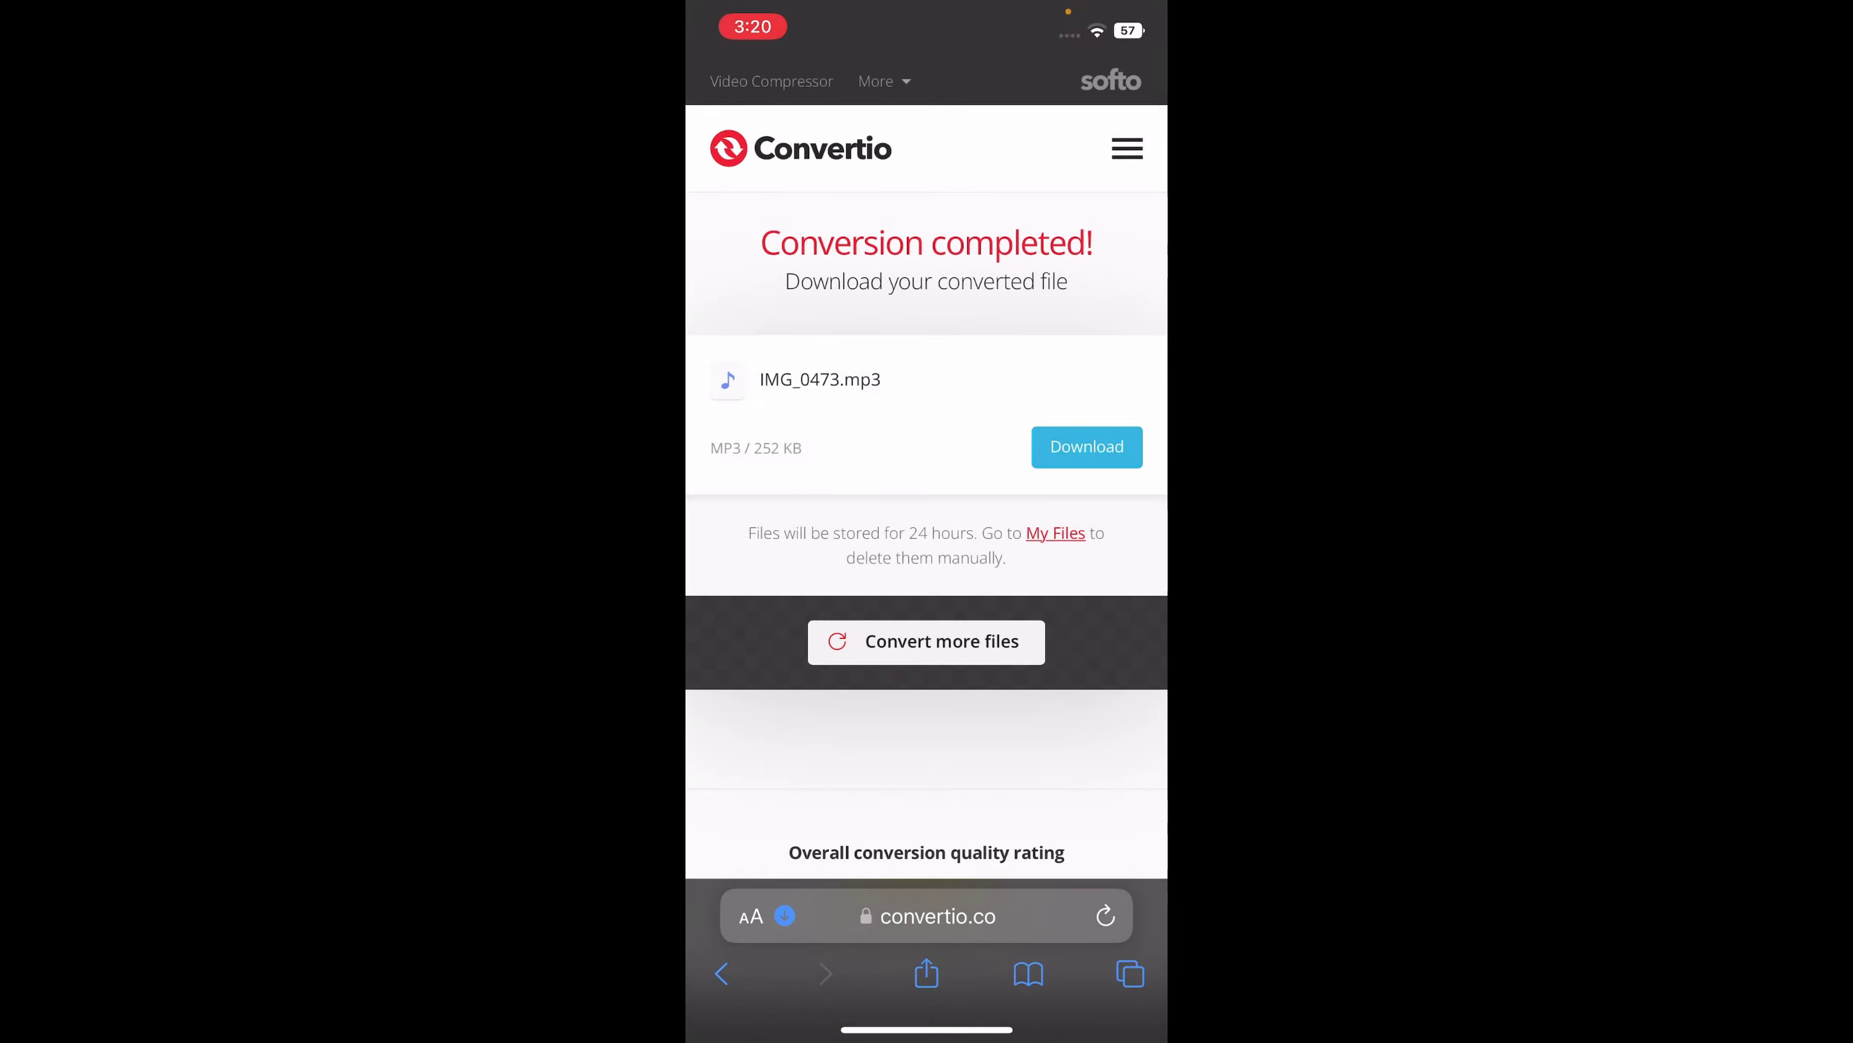
pyautogui.click(754, 915)
pyautogui.click(795, 734)
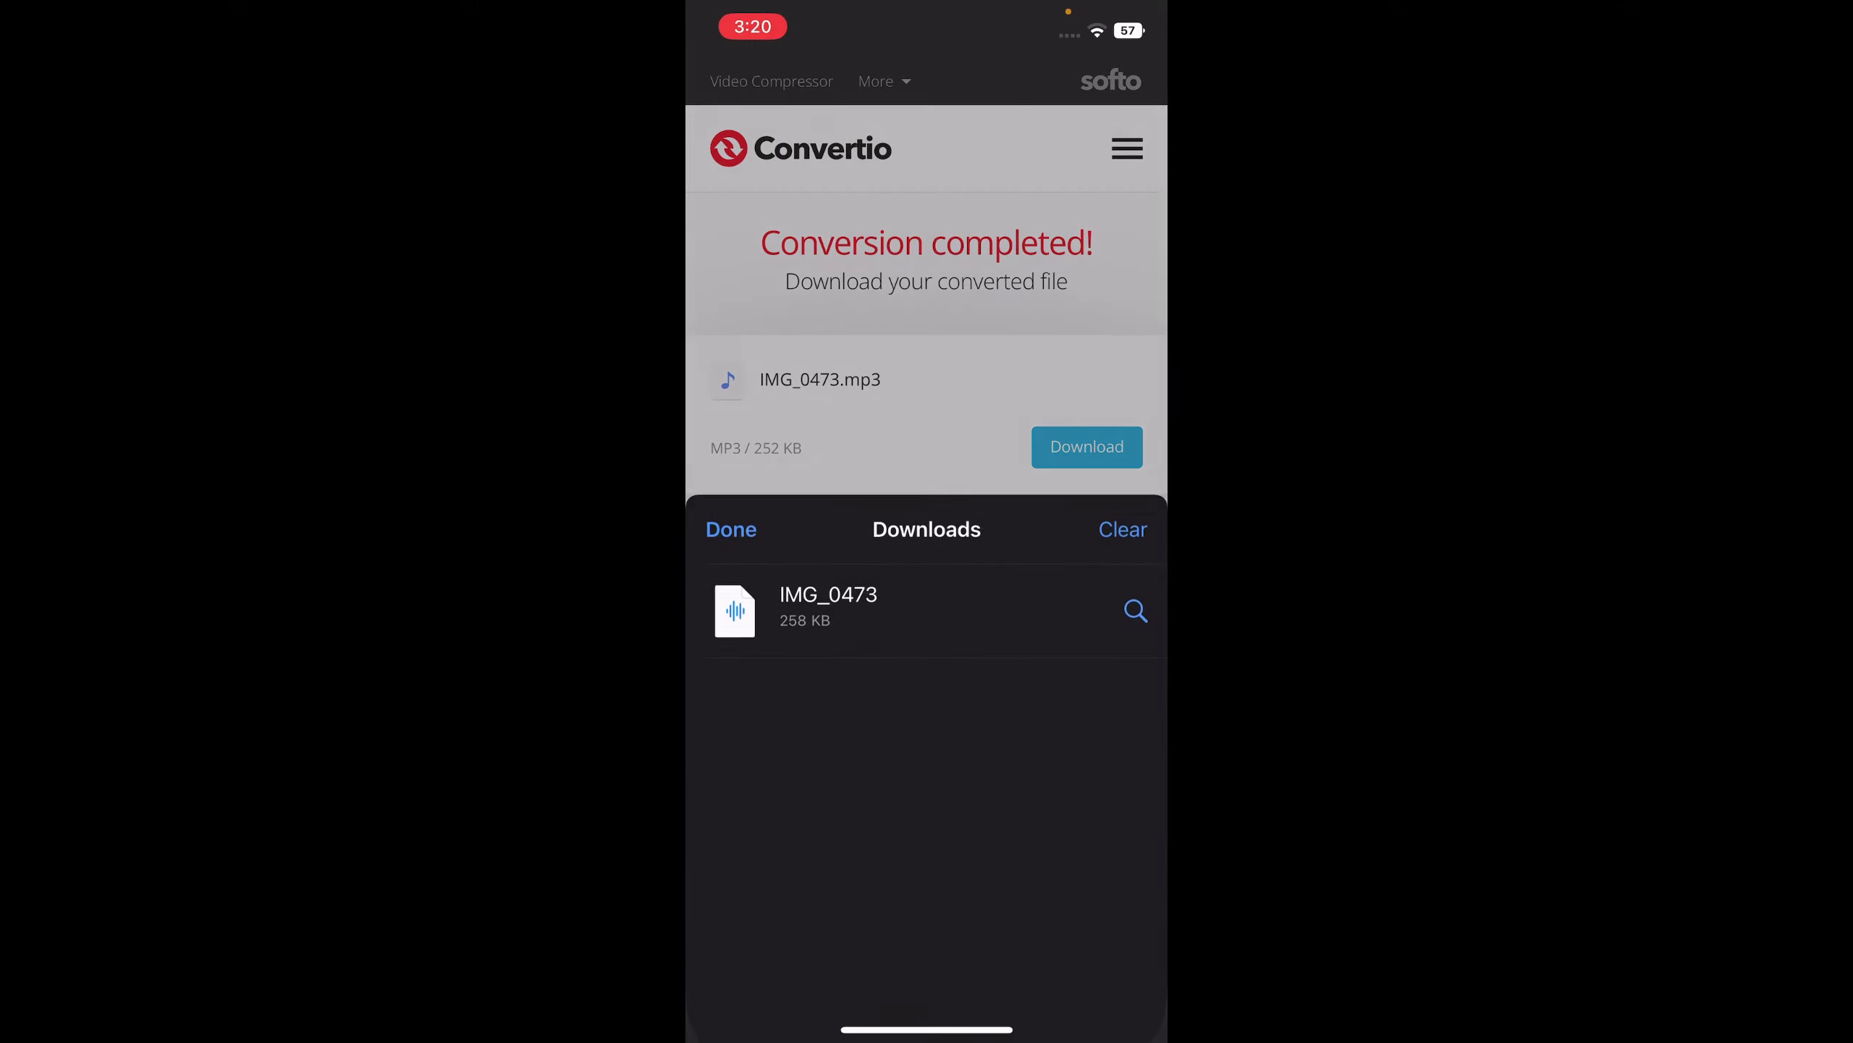
pyautogui.click(869, 595)
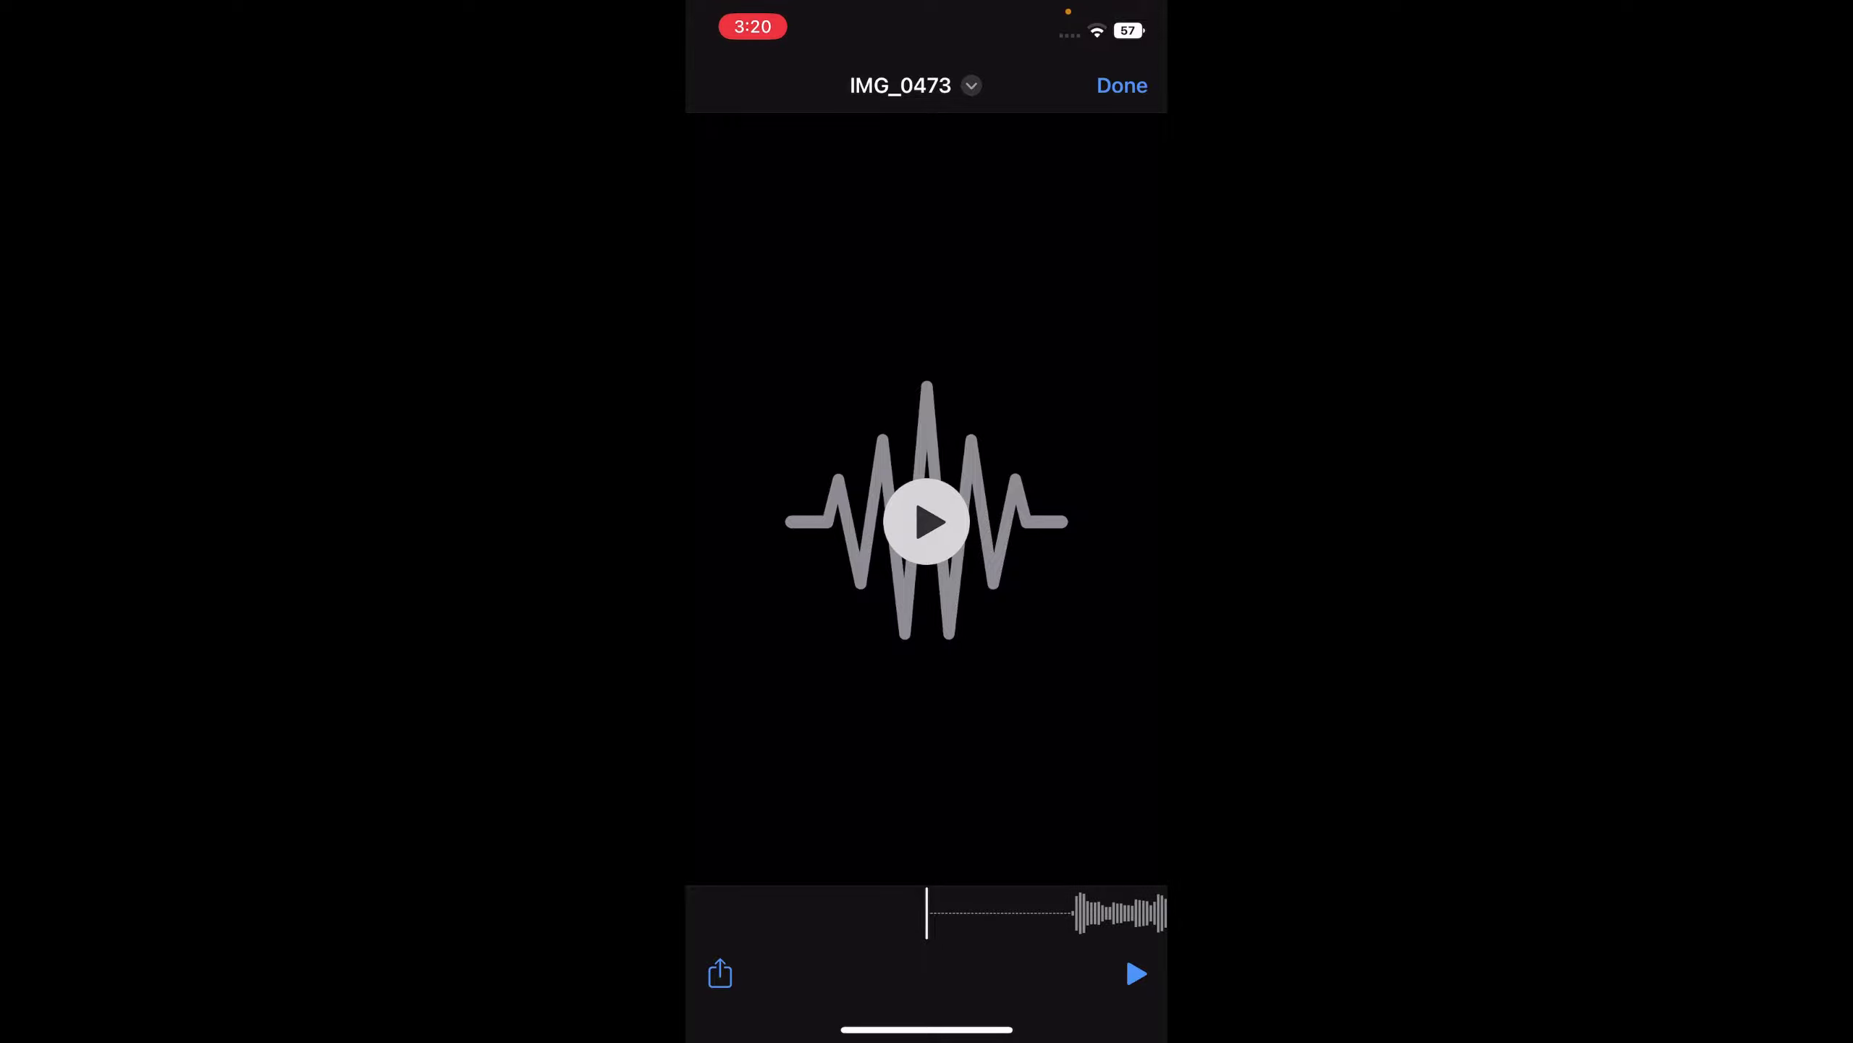
pyautogui.moveTo(1071, 913)
pyautogui.mouseDown()
pyautogui.moveTo(870, 912)
pyautogui.moveTo(1100, 912)
pyautogui.mouseUp()
pyautogui.click(1121, 85)
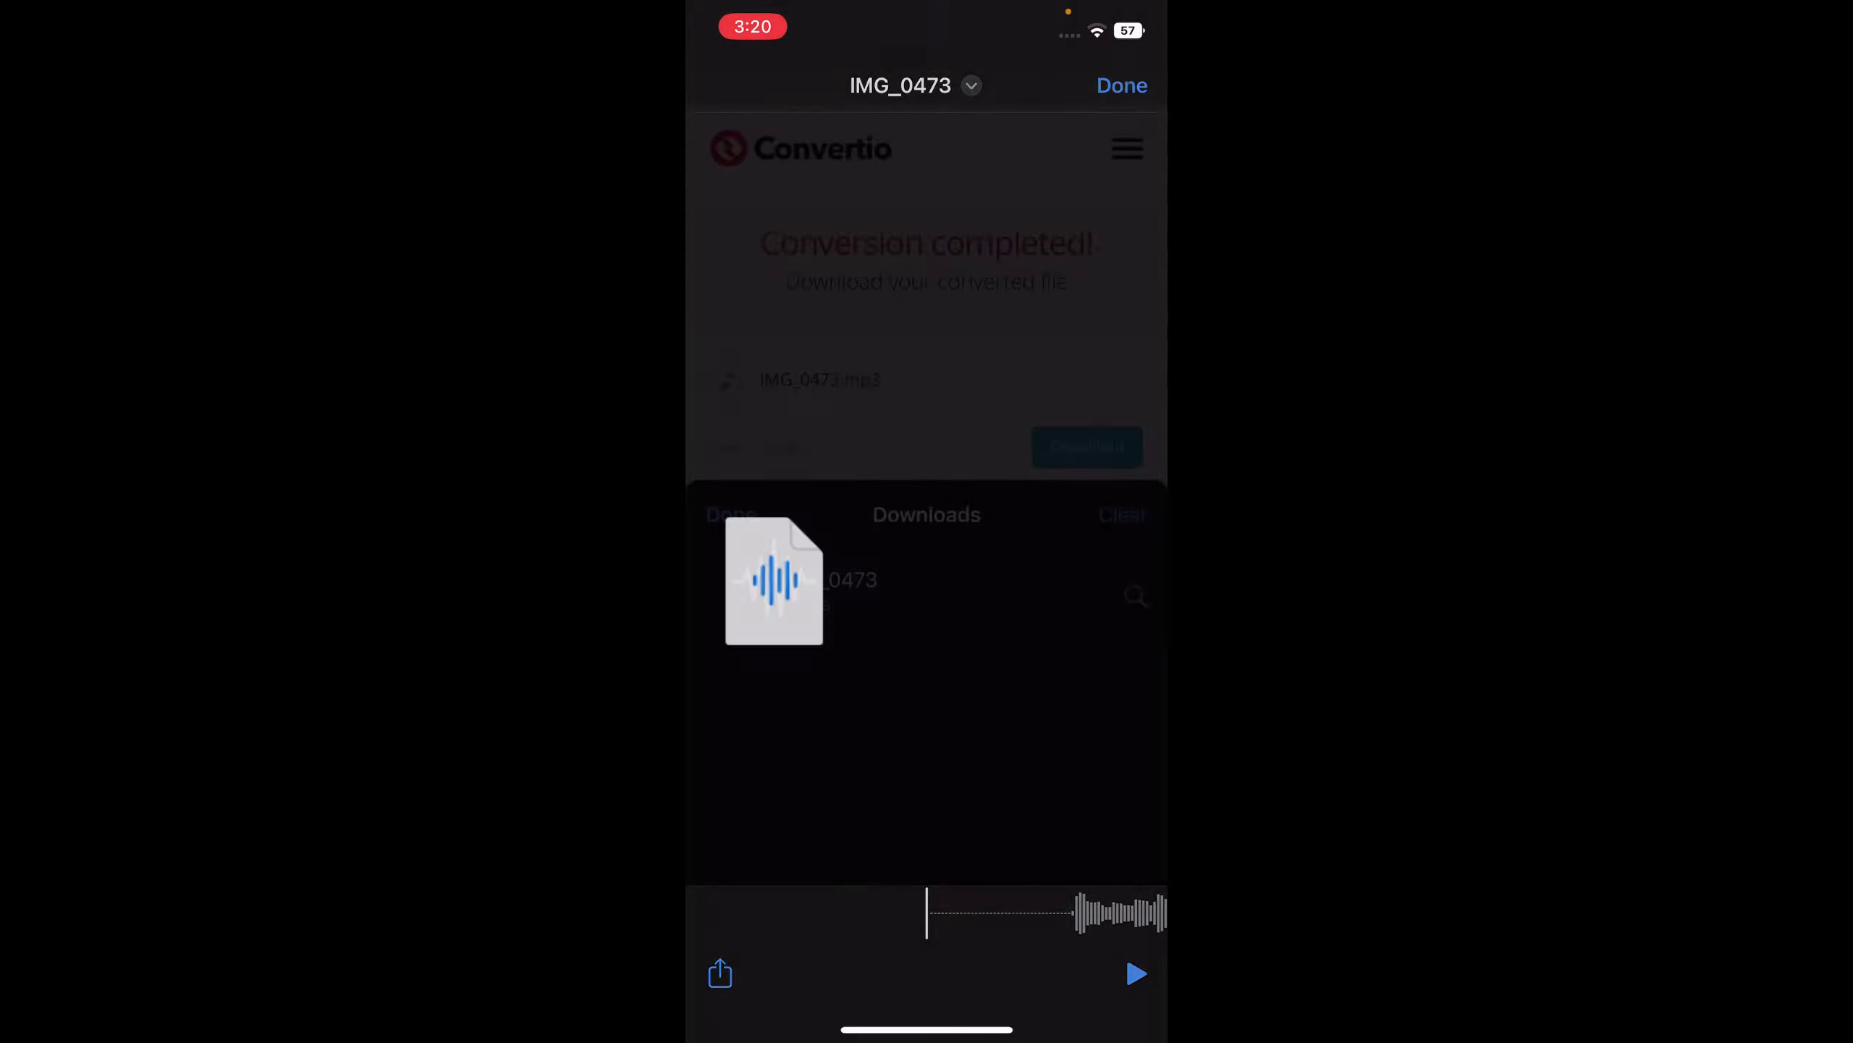
# Step: Launch GarageBand from its App Store page
pyautogui.moveTo(928, 1030); pyautogui.dragTo(928, 580)
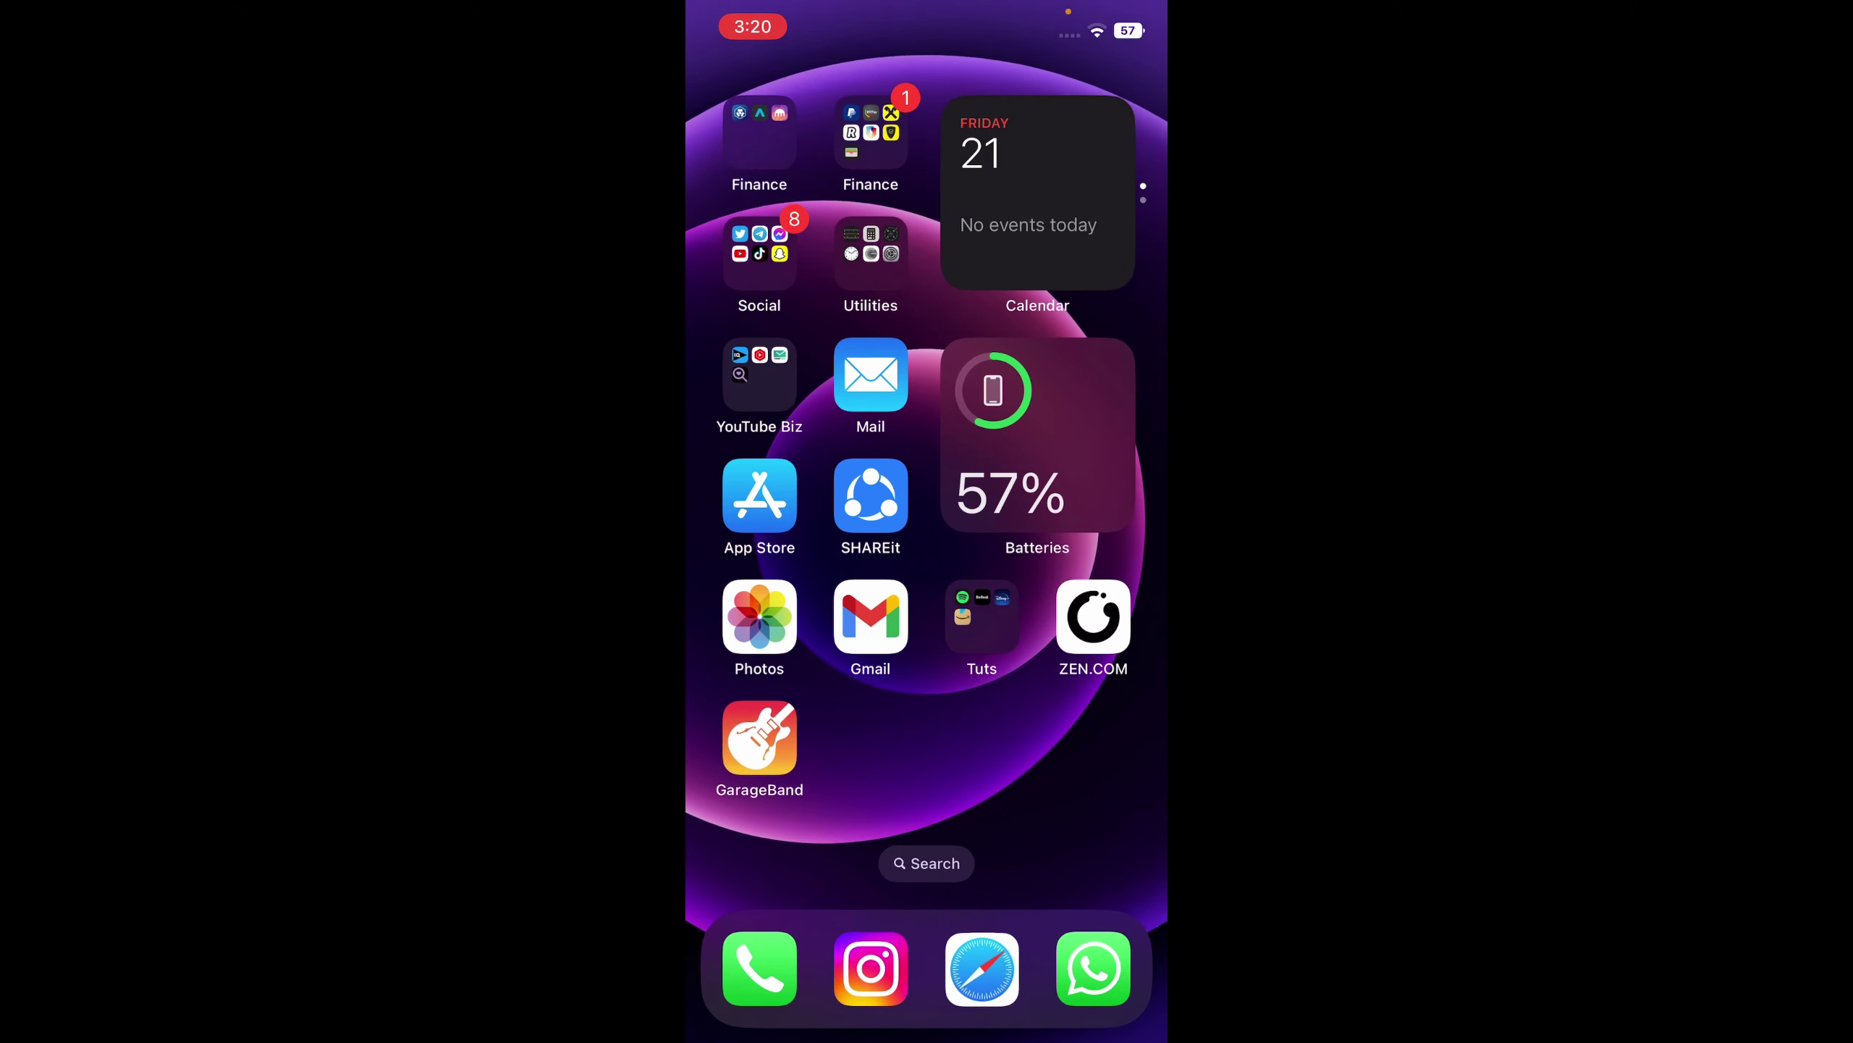
pyautogui.click(760, 496)
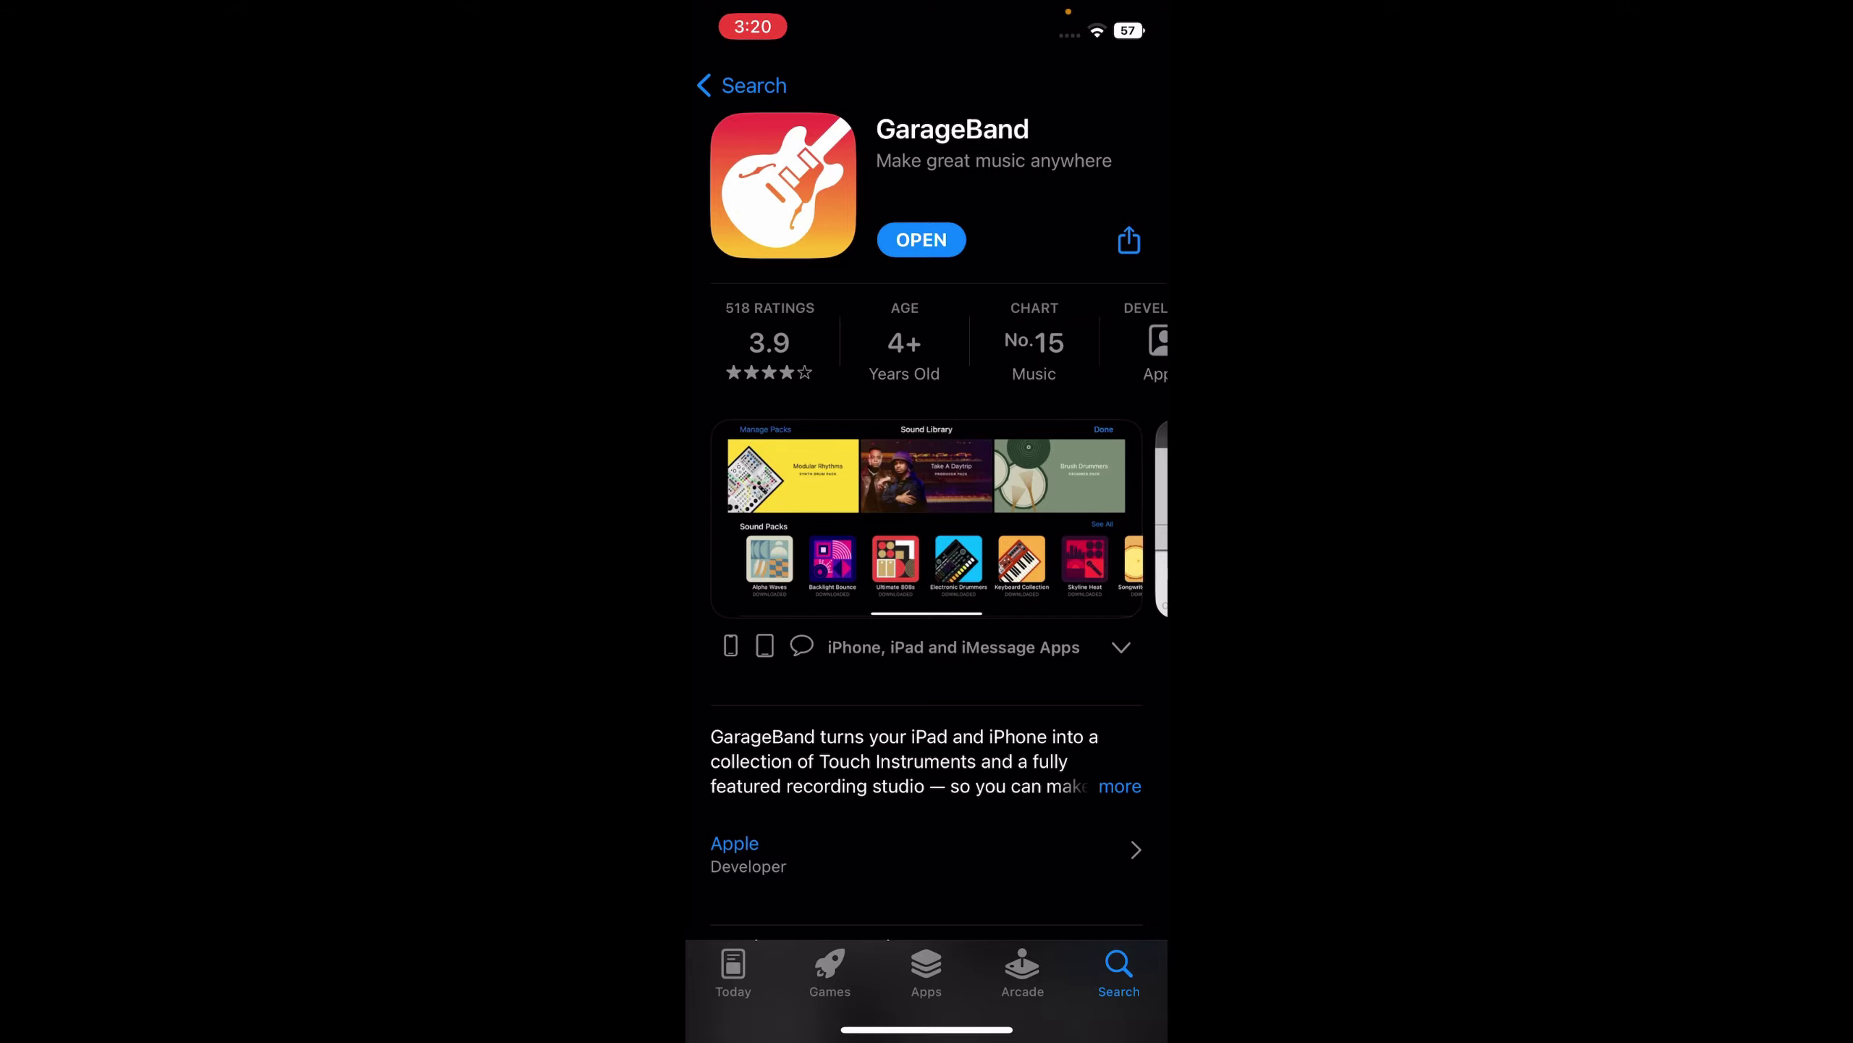
pyautogui.click(922, 238)
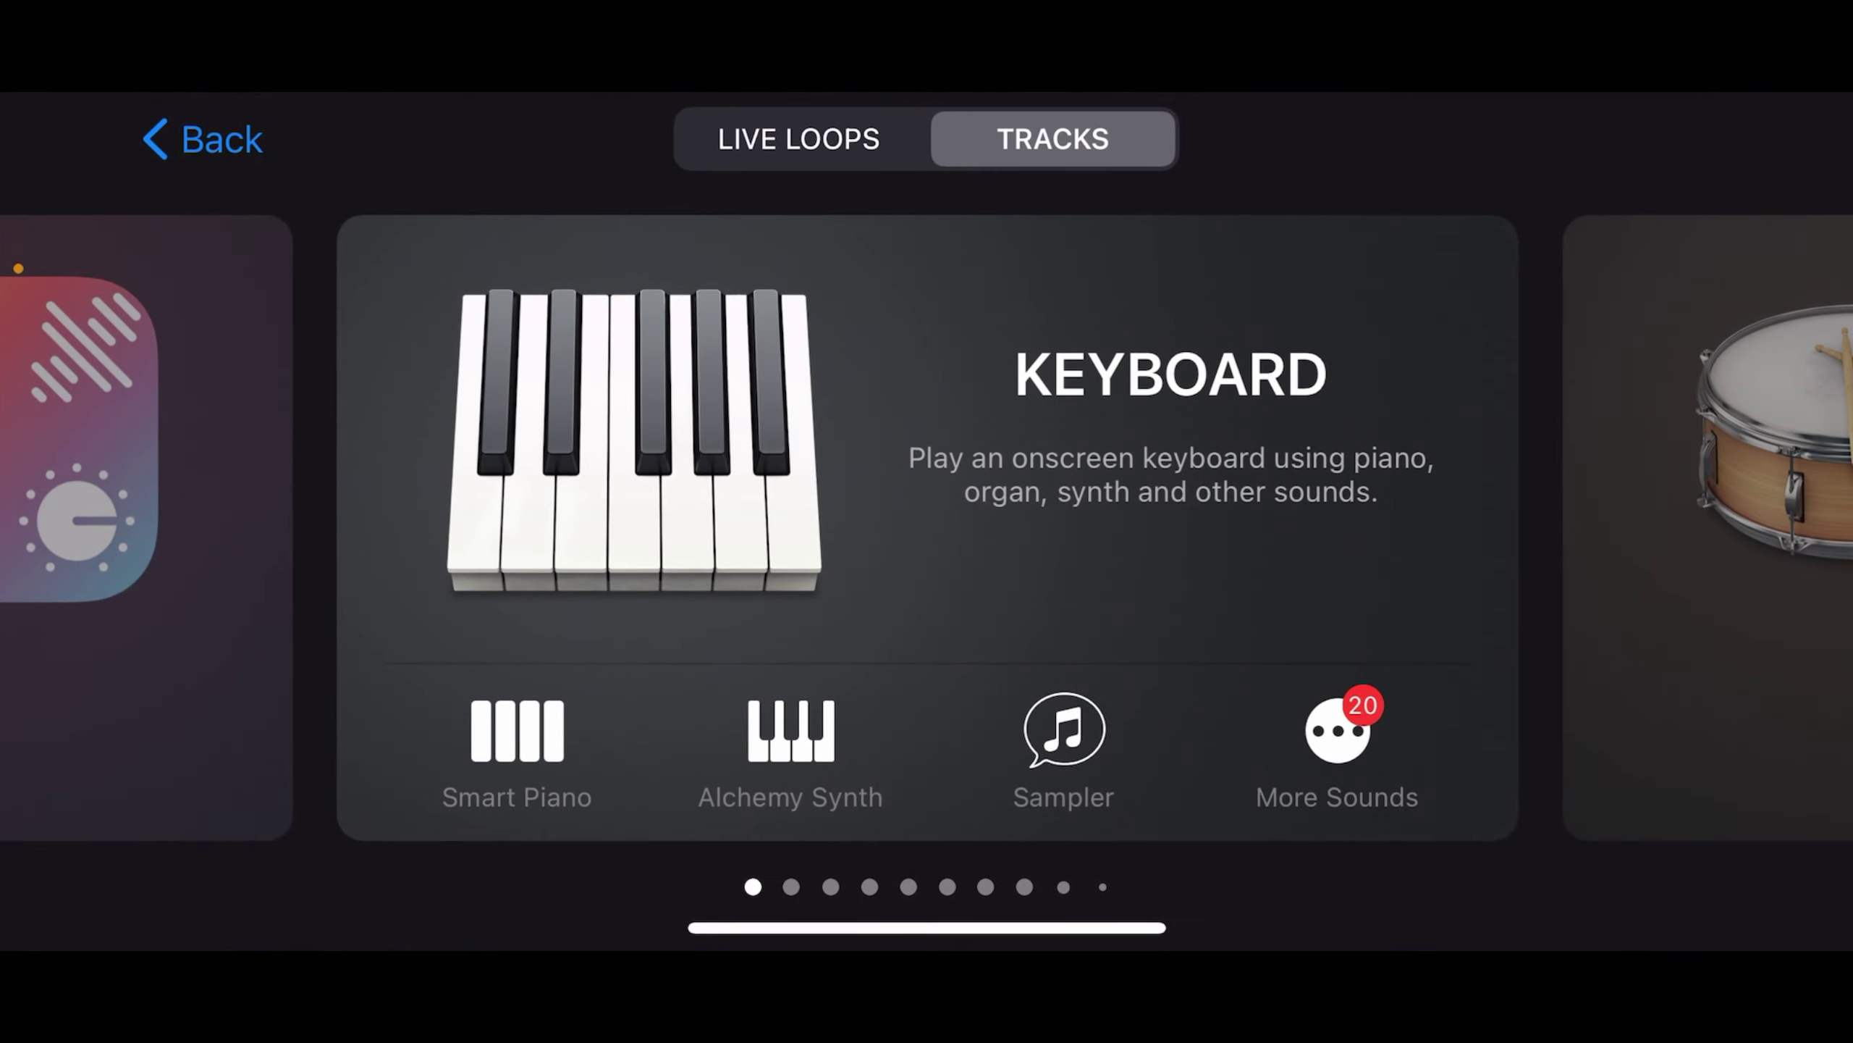
# Step: Start a new Keyboard instrument track and turn the metronome off
pyautogui.click(635, 441)
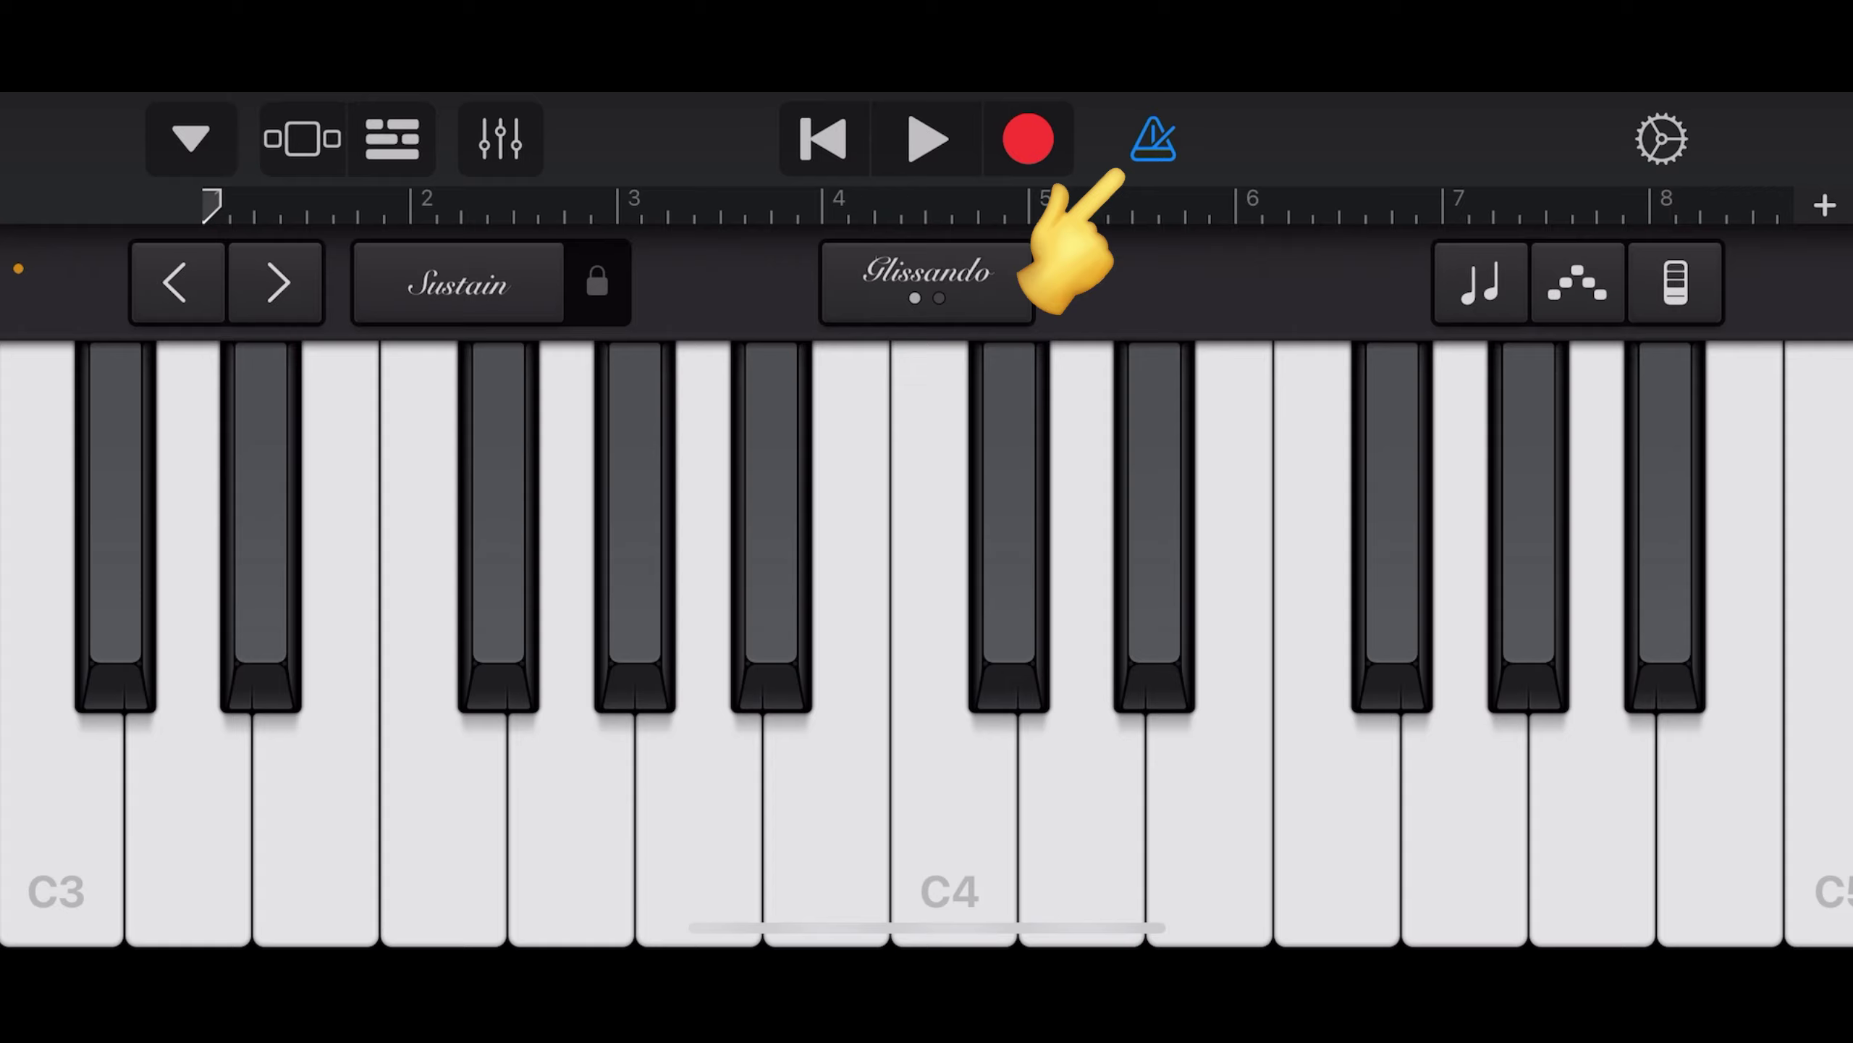
pyautogui.click(1155, 139)
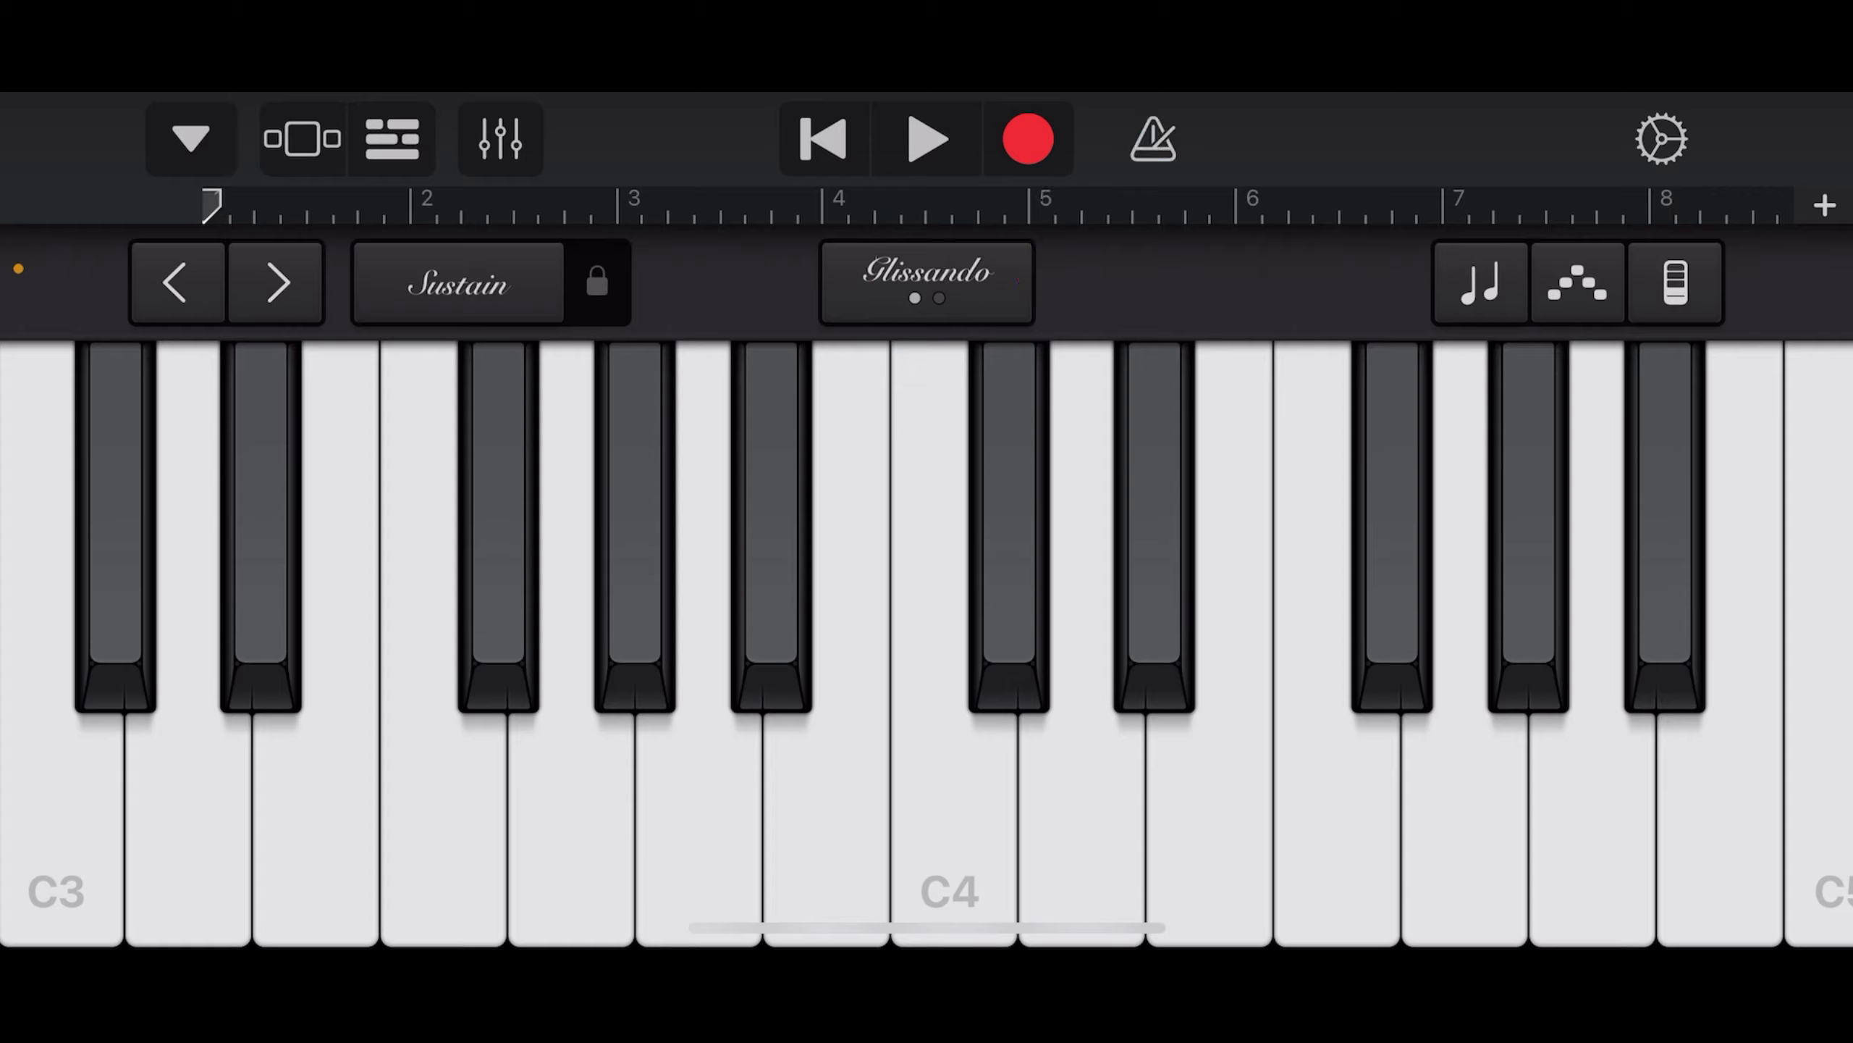
# Step: Lower the song tempo from 110 to its minimum of 40 BPM
pyautogui.click(1661, 138)
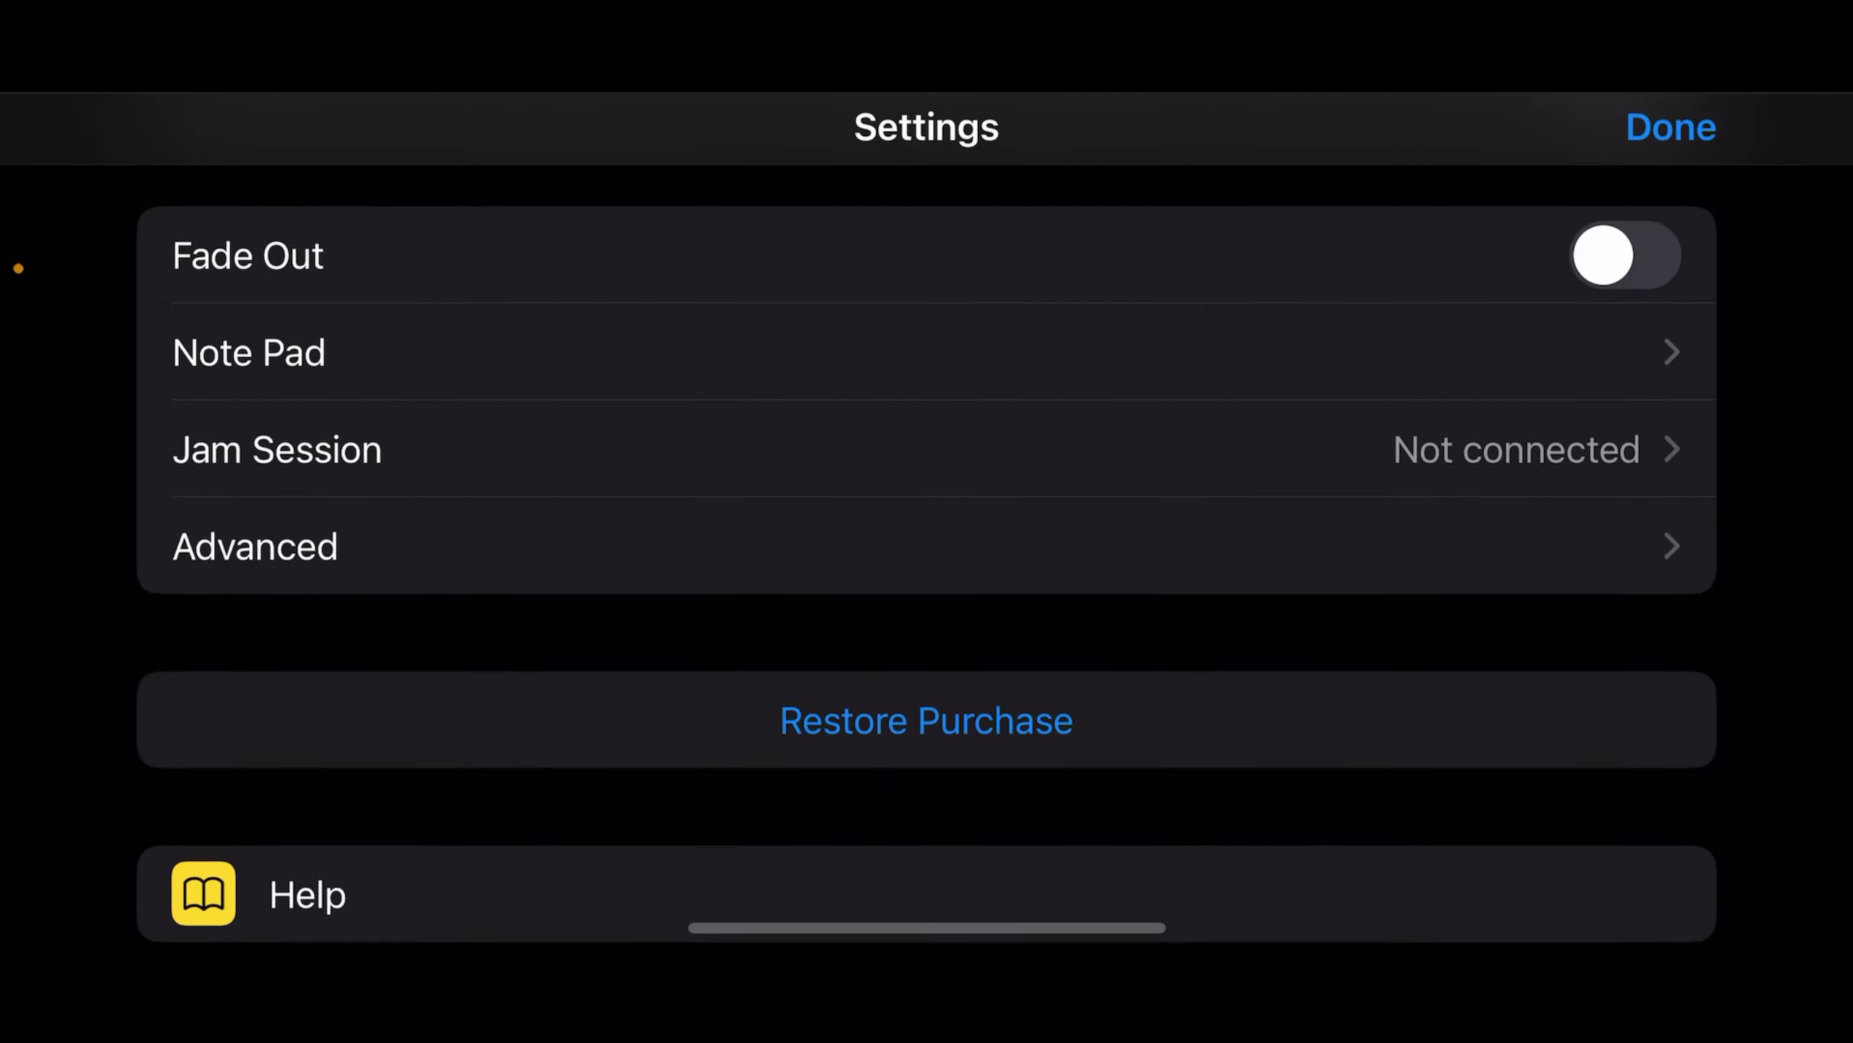
pyautogui.scroll(2, 927, 551)
pyautogui.scroll(5, 927, 550)
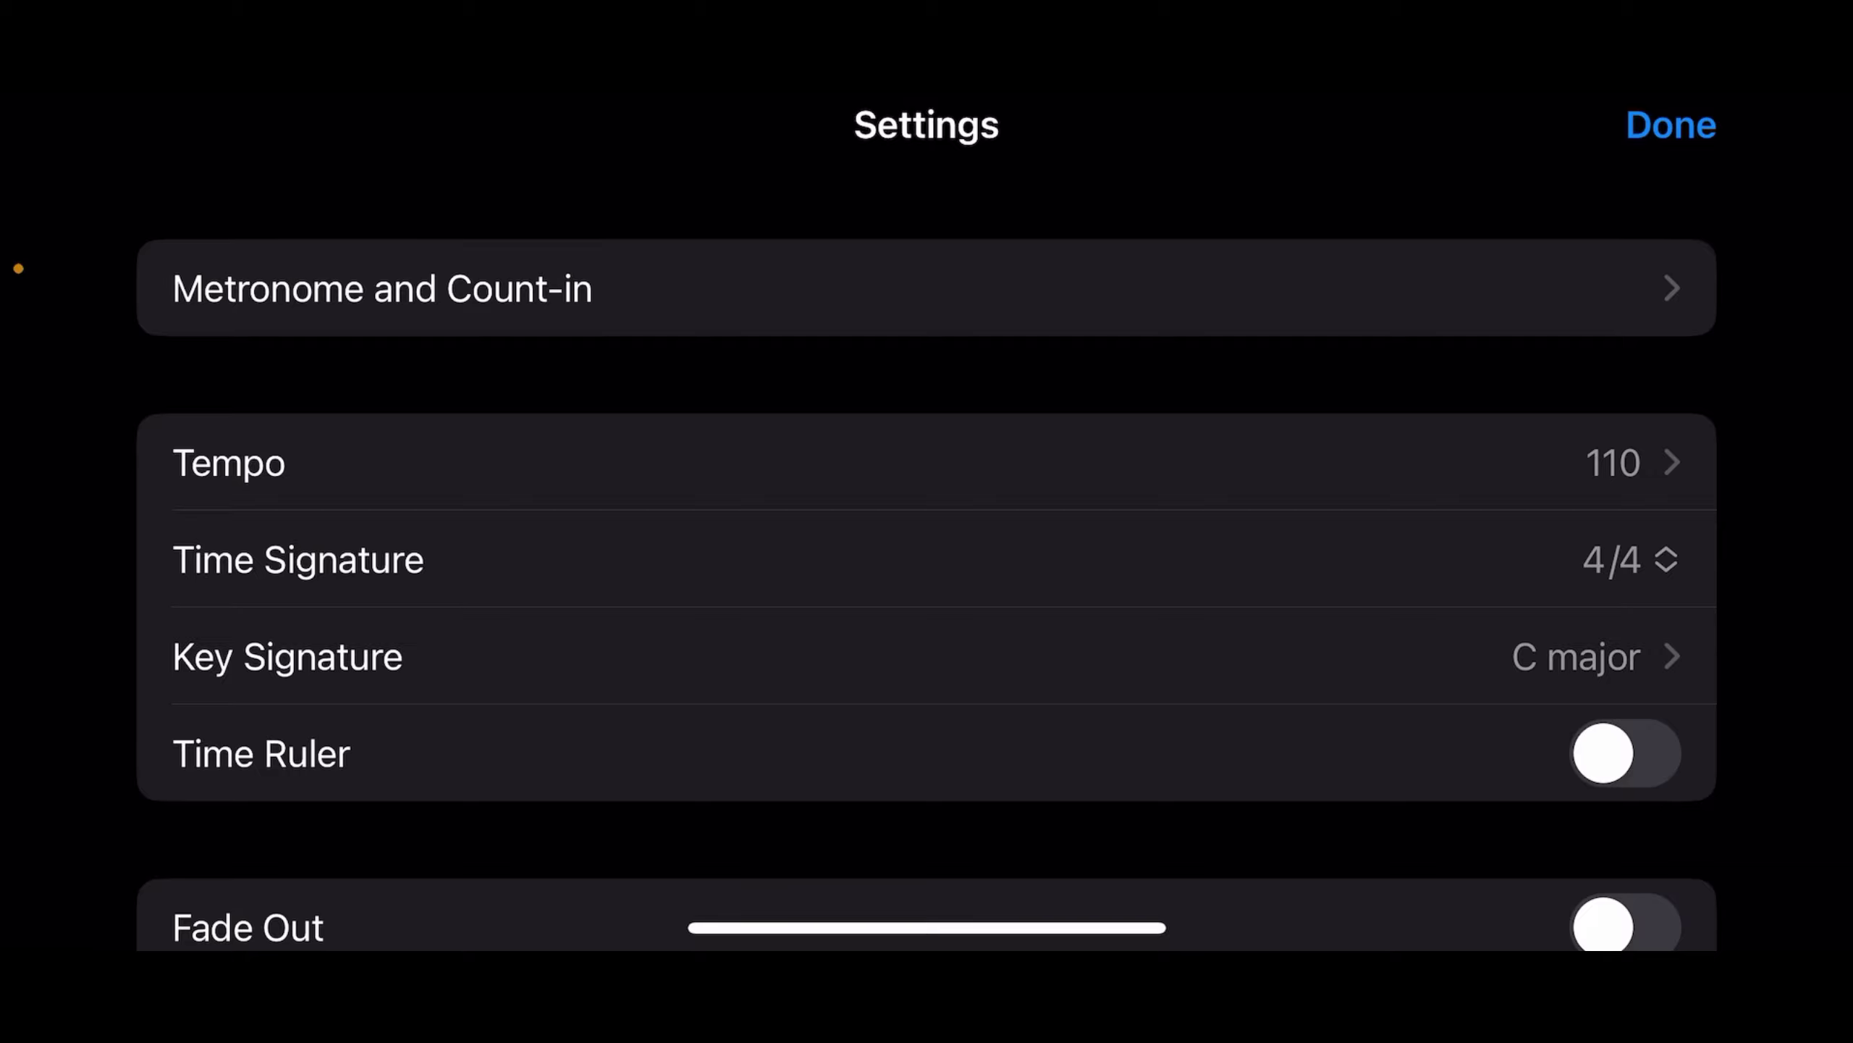
pyautogui.click(229, 462)
pyautogui.click(1647, 382)
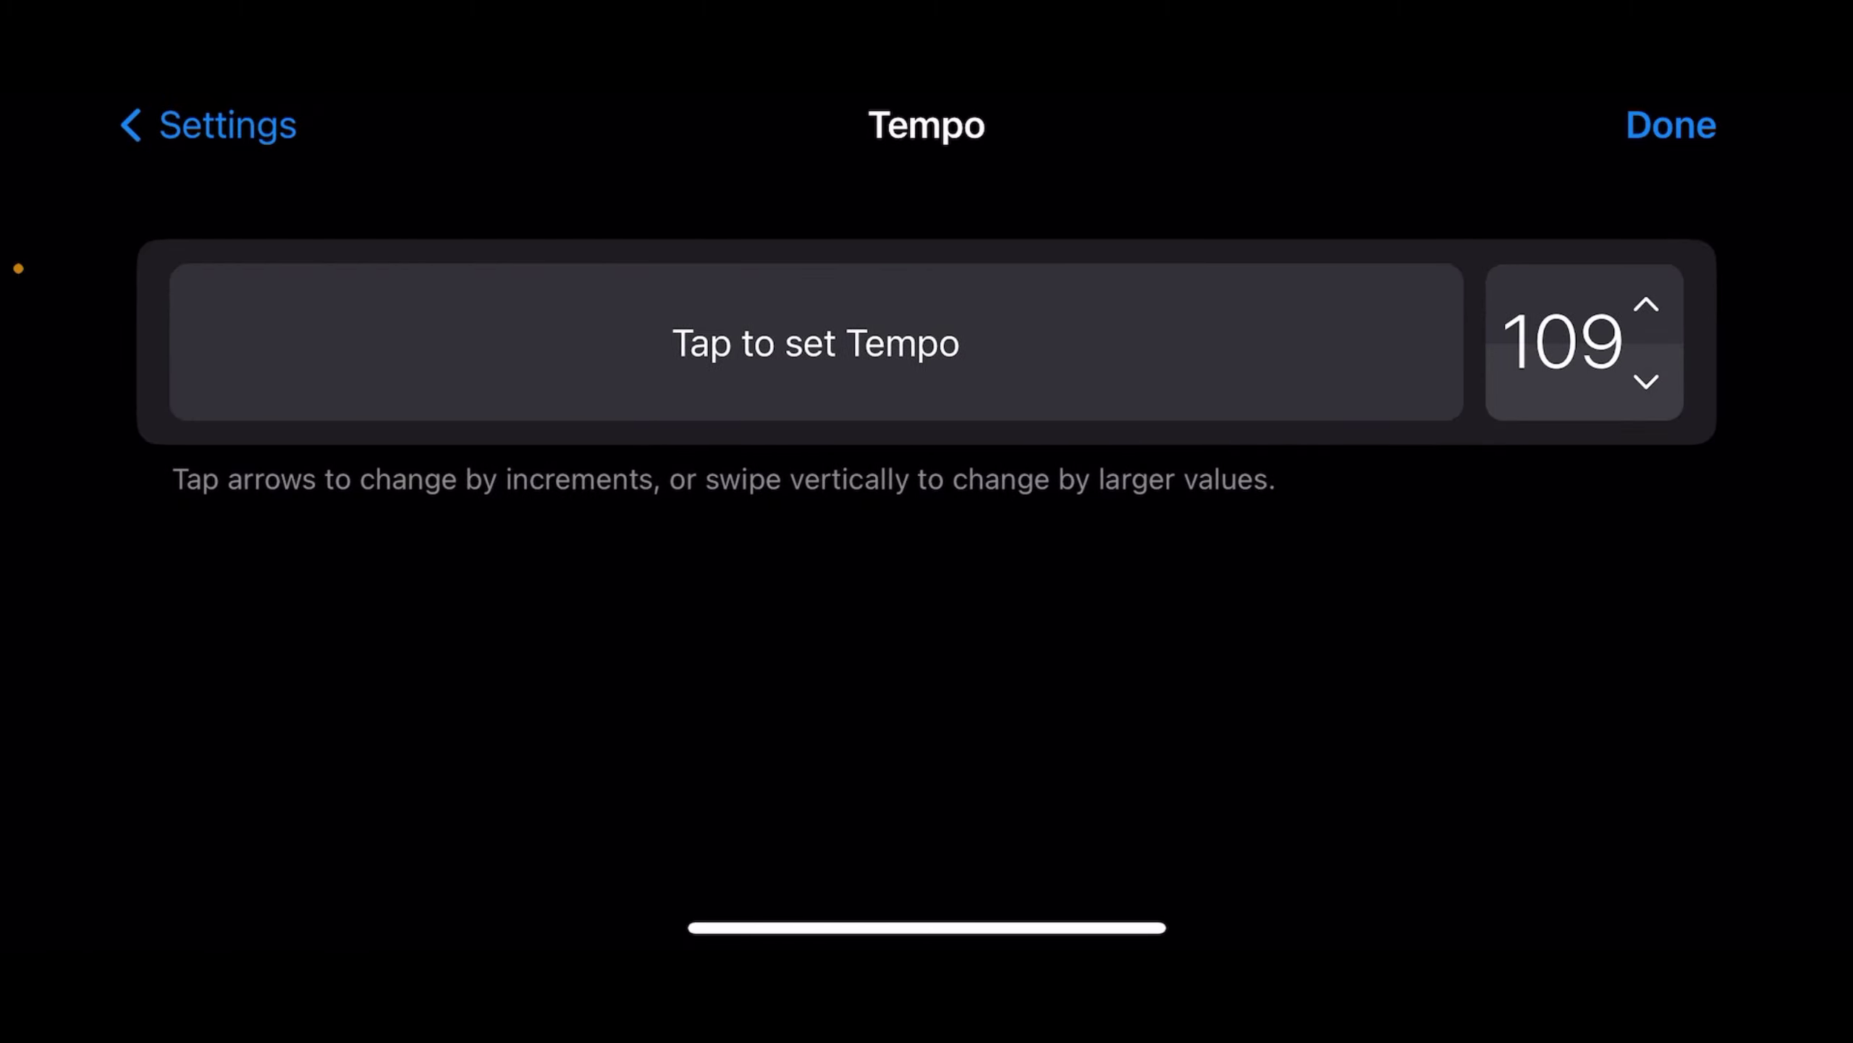
pyautogui.click(1647, 381)
pyautogui.click(1647, 381)
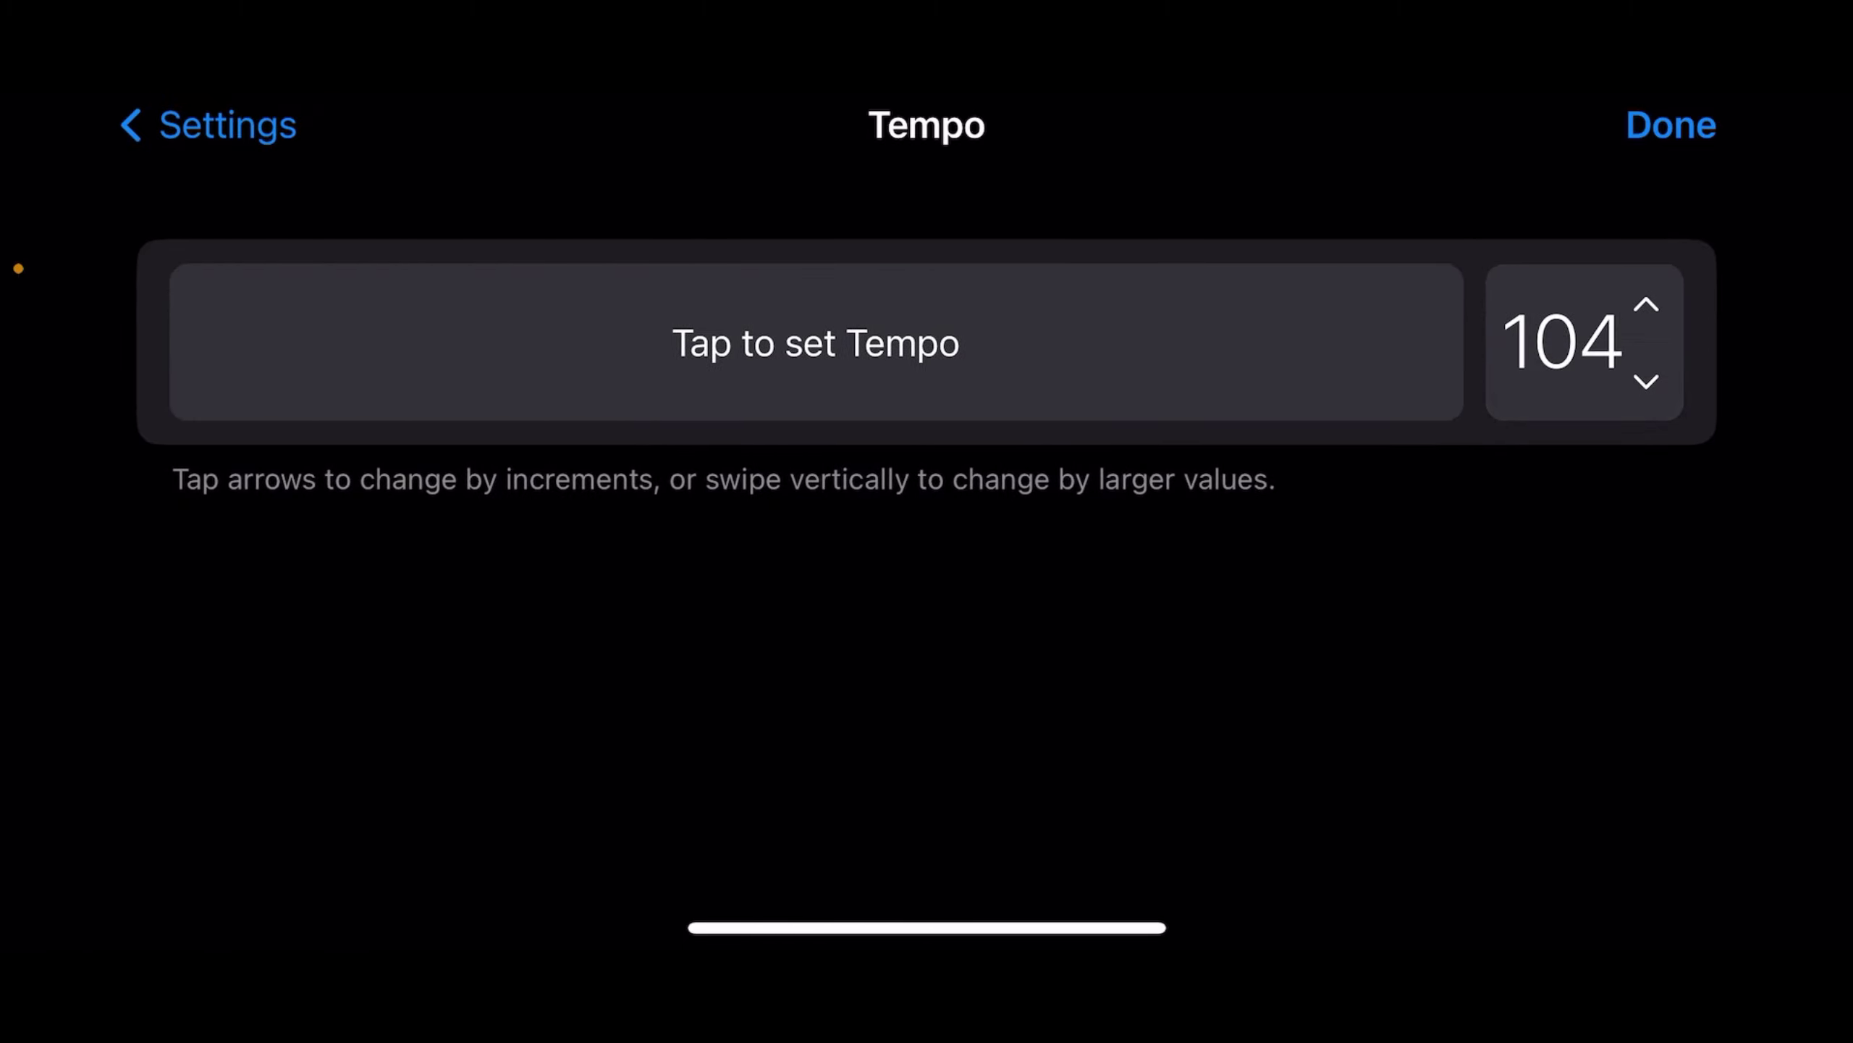
pyautogui.click(1646, 381)
pyautogui.click(1647, 382)
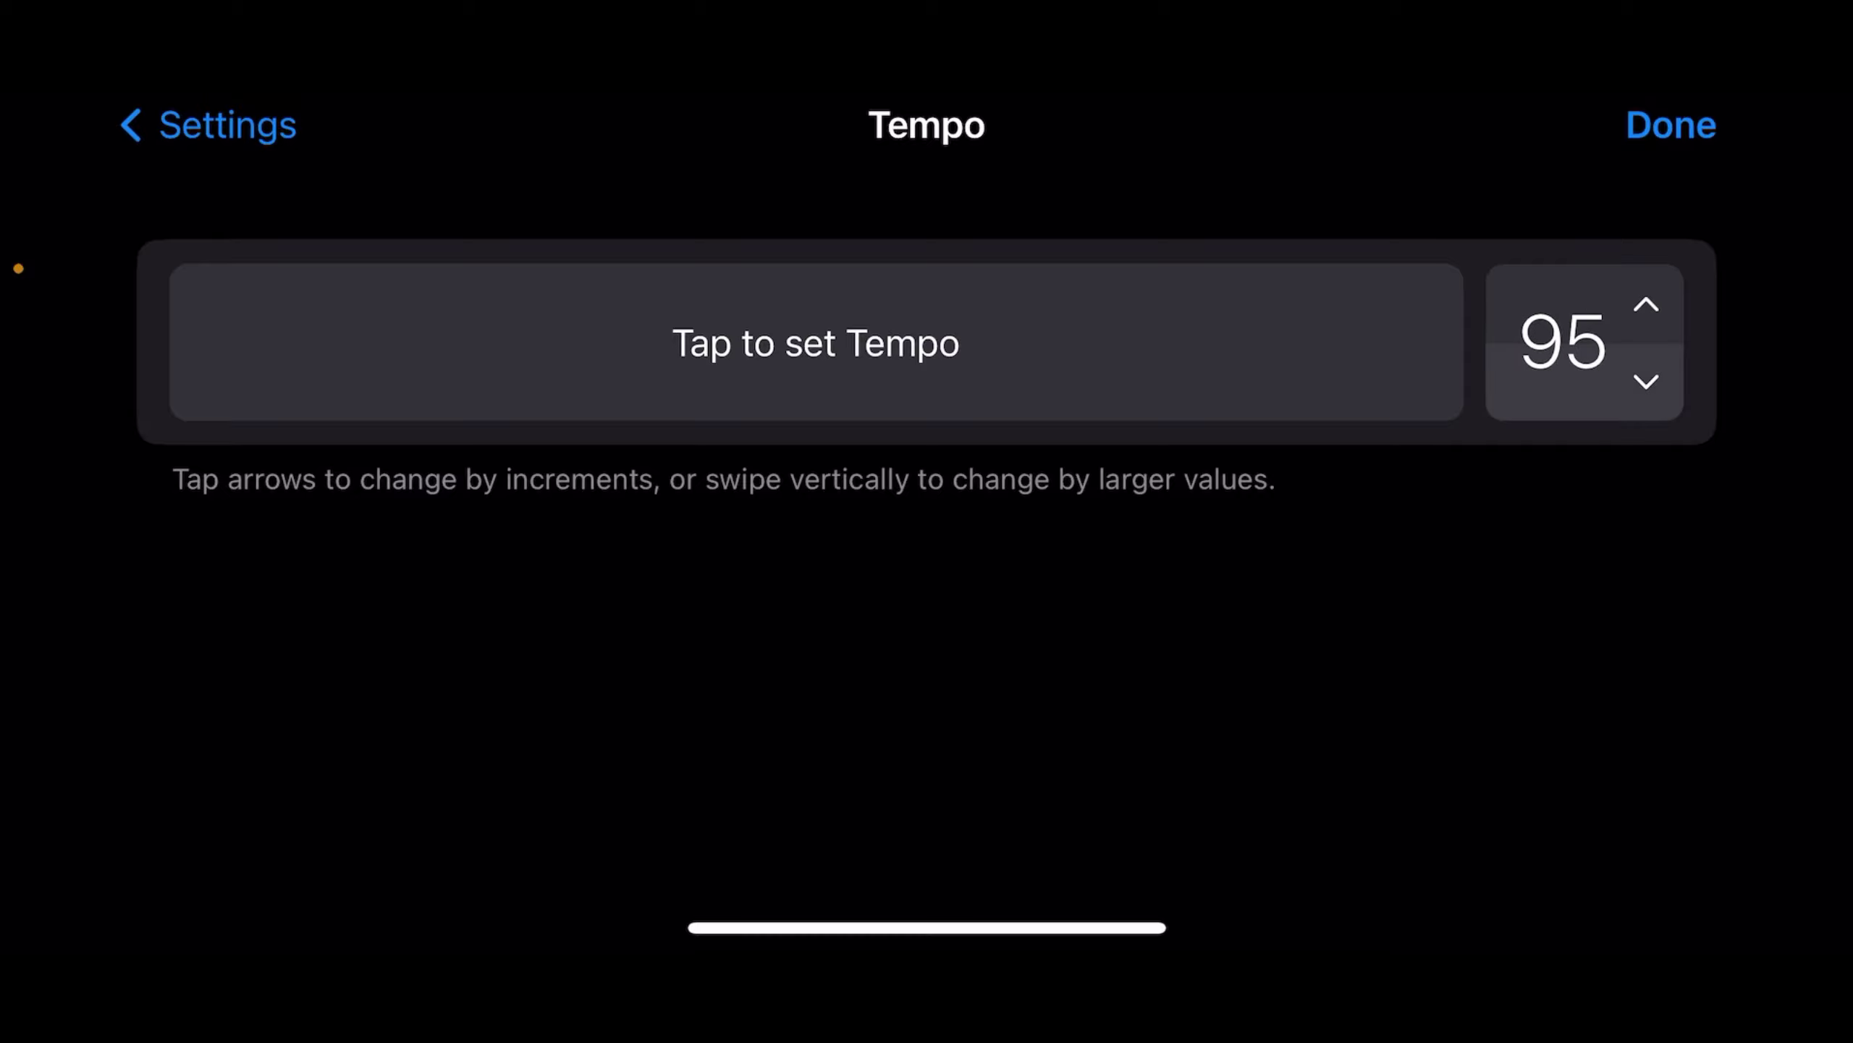
pyautogui.click(1647, 381)
pyautogui.click(1647, 382)
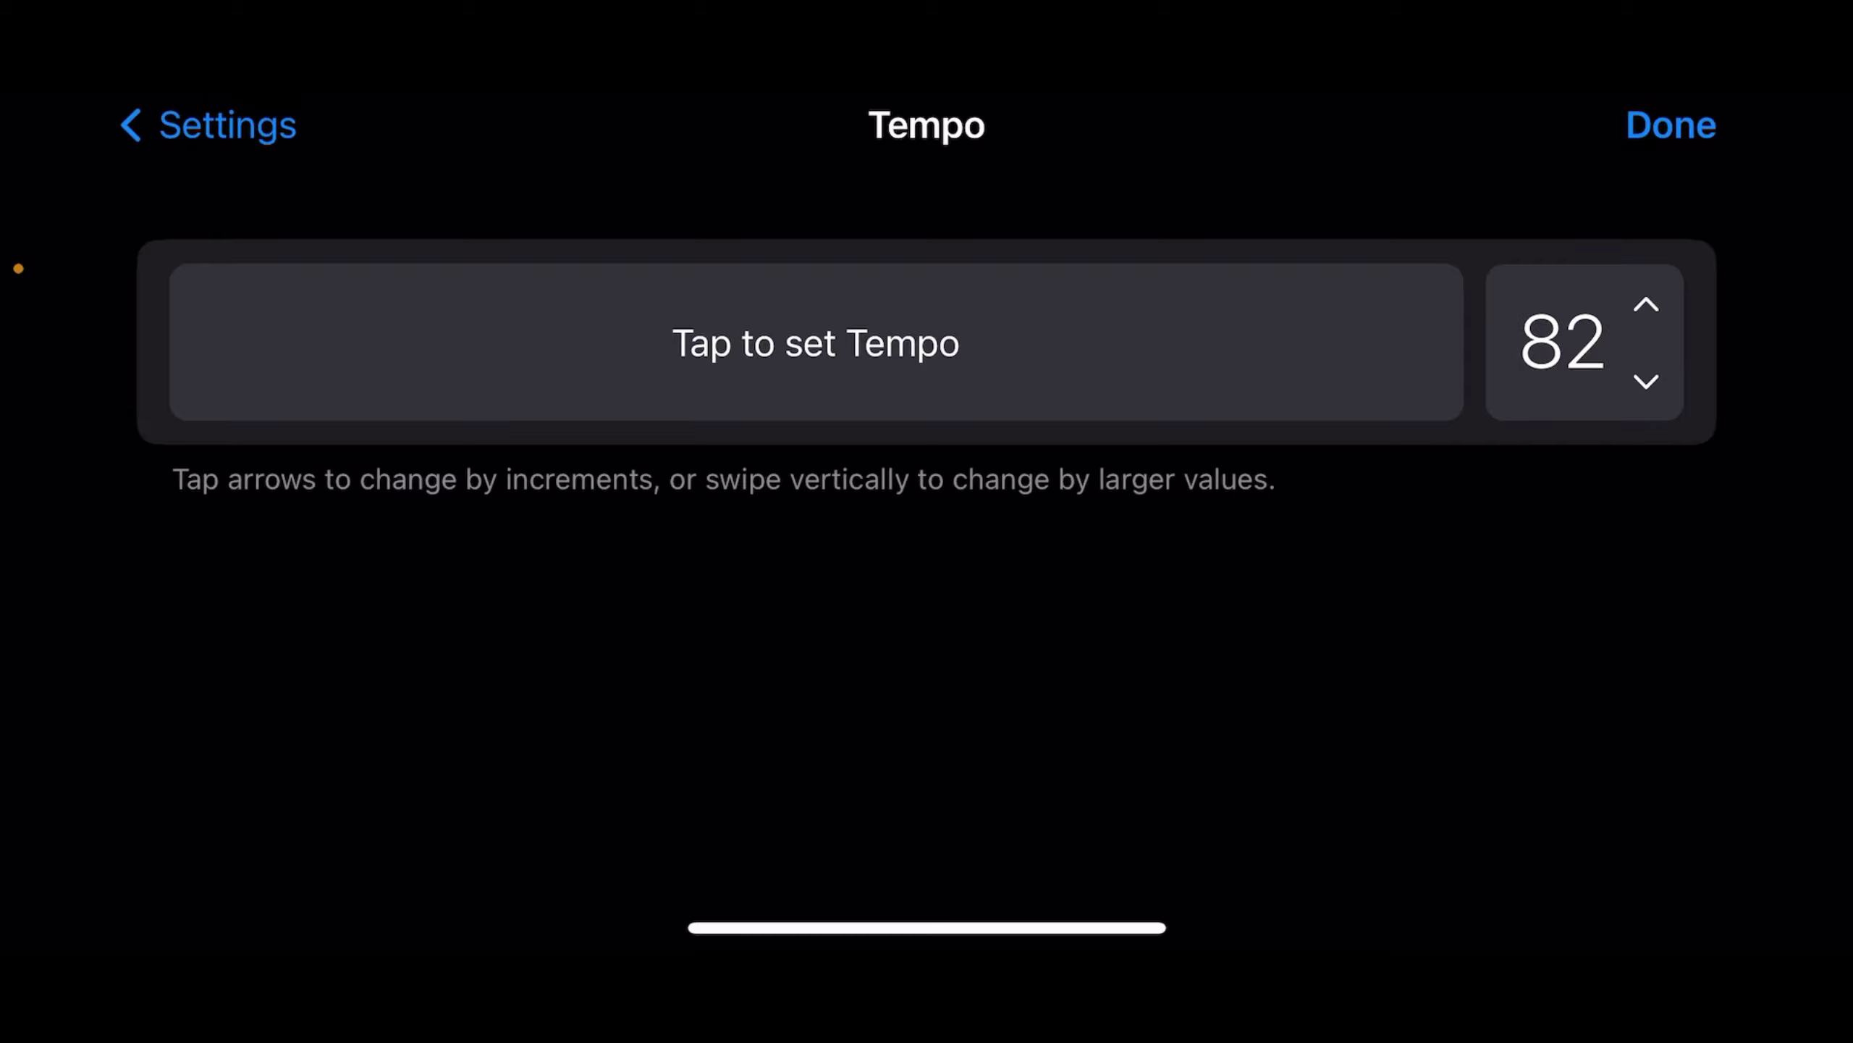
pyautogui.click(1647, 381)
pyautogui.click(1646, 382)
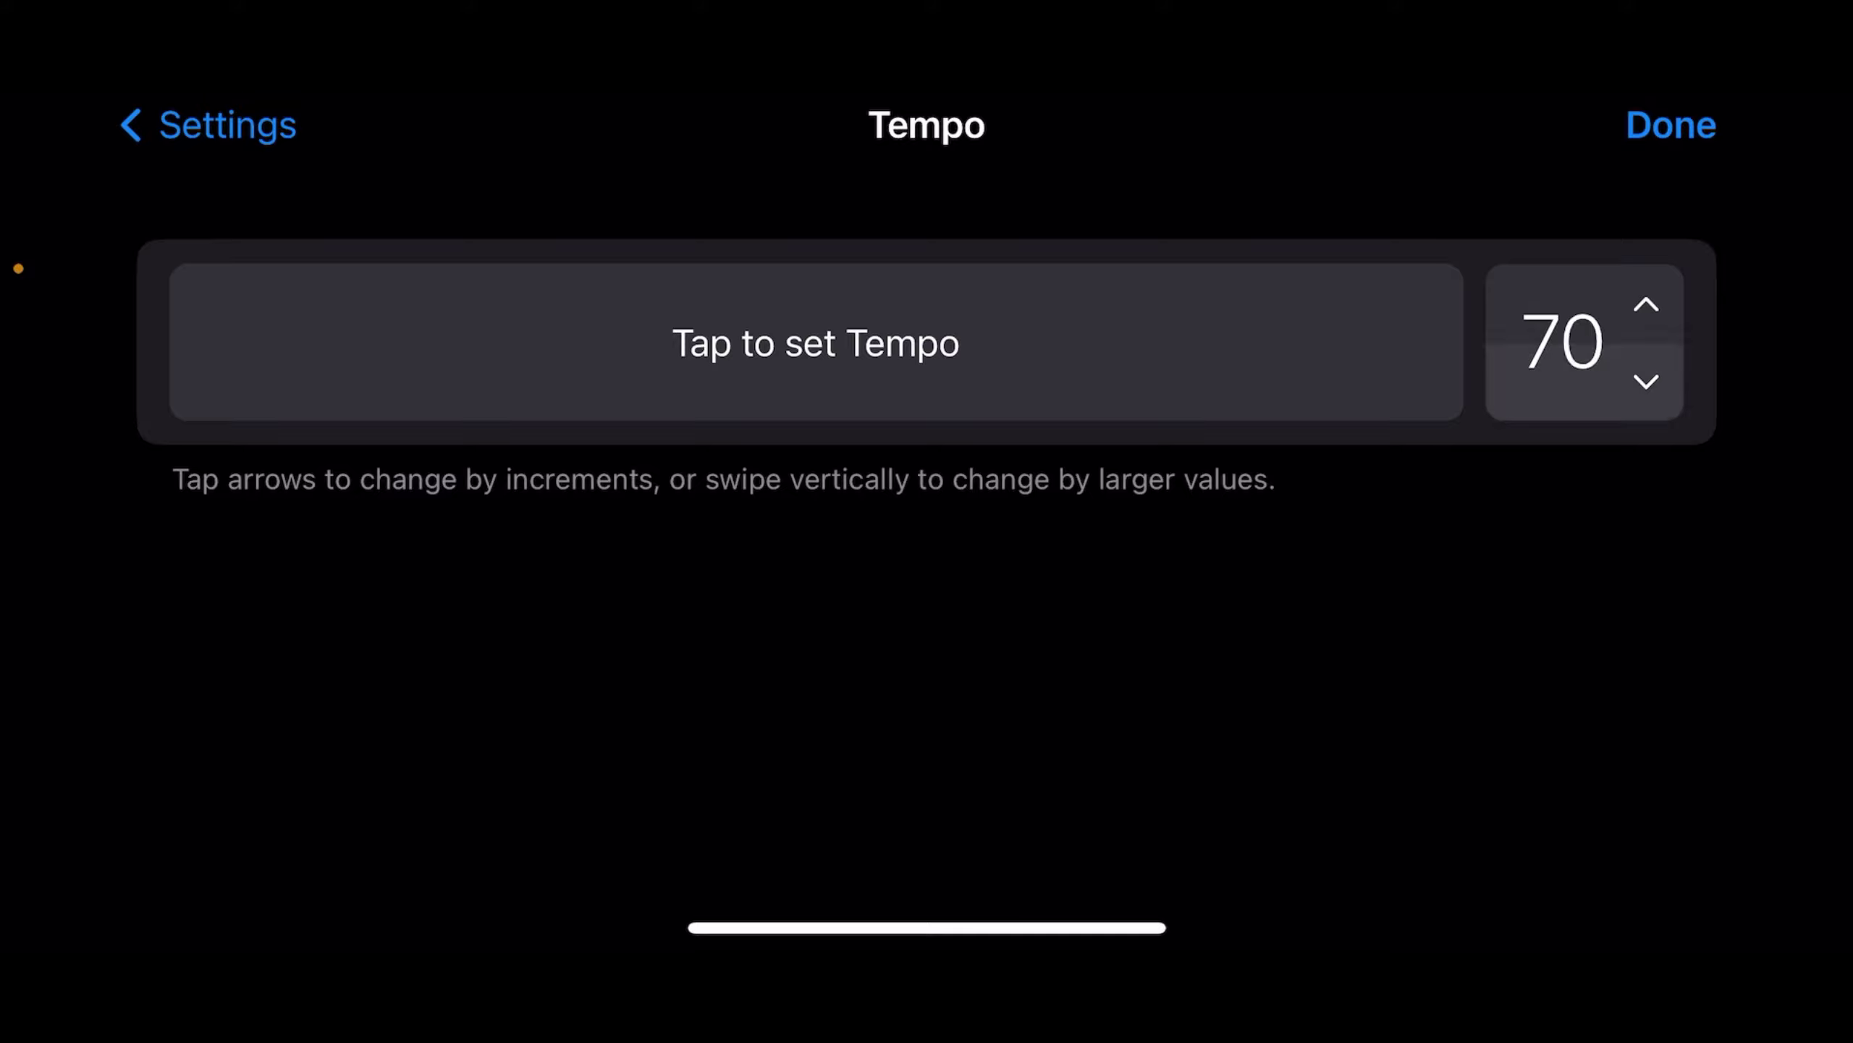
pyautogui.click(1646, 381)
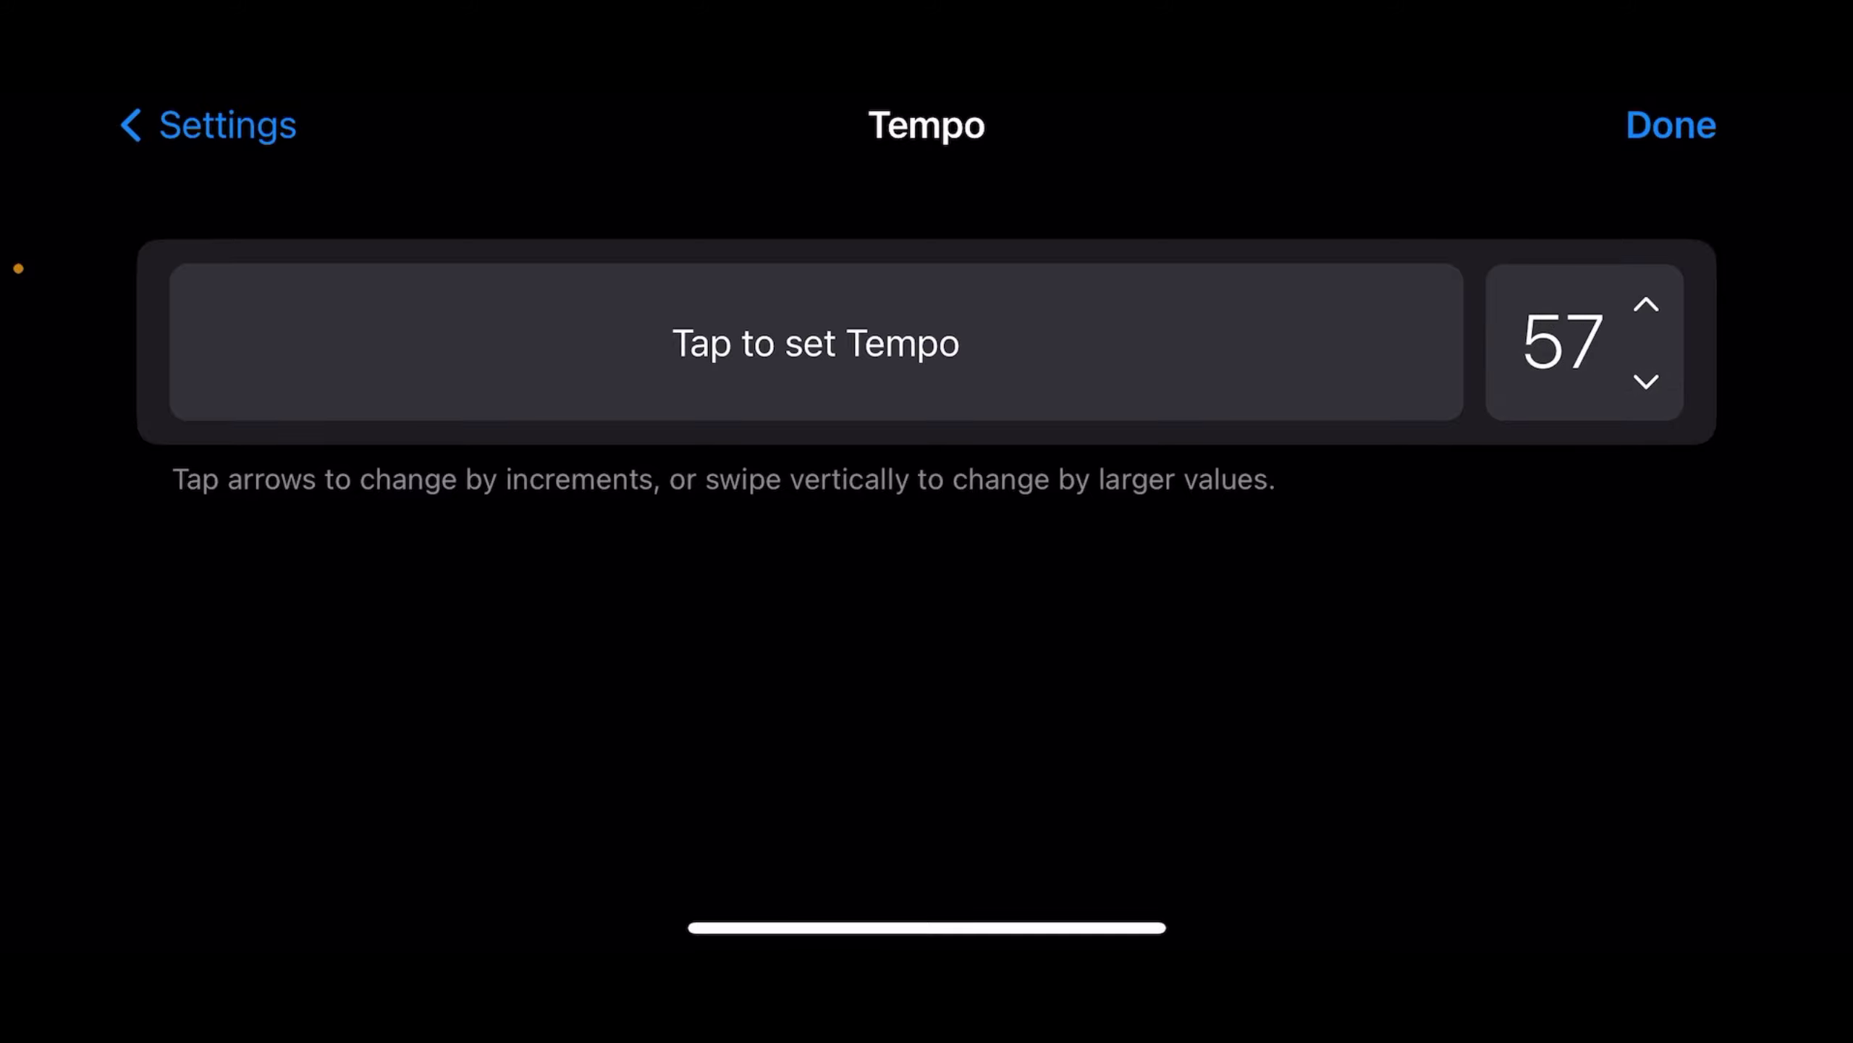
pyautogui.click(1646, 382)
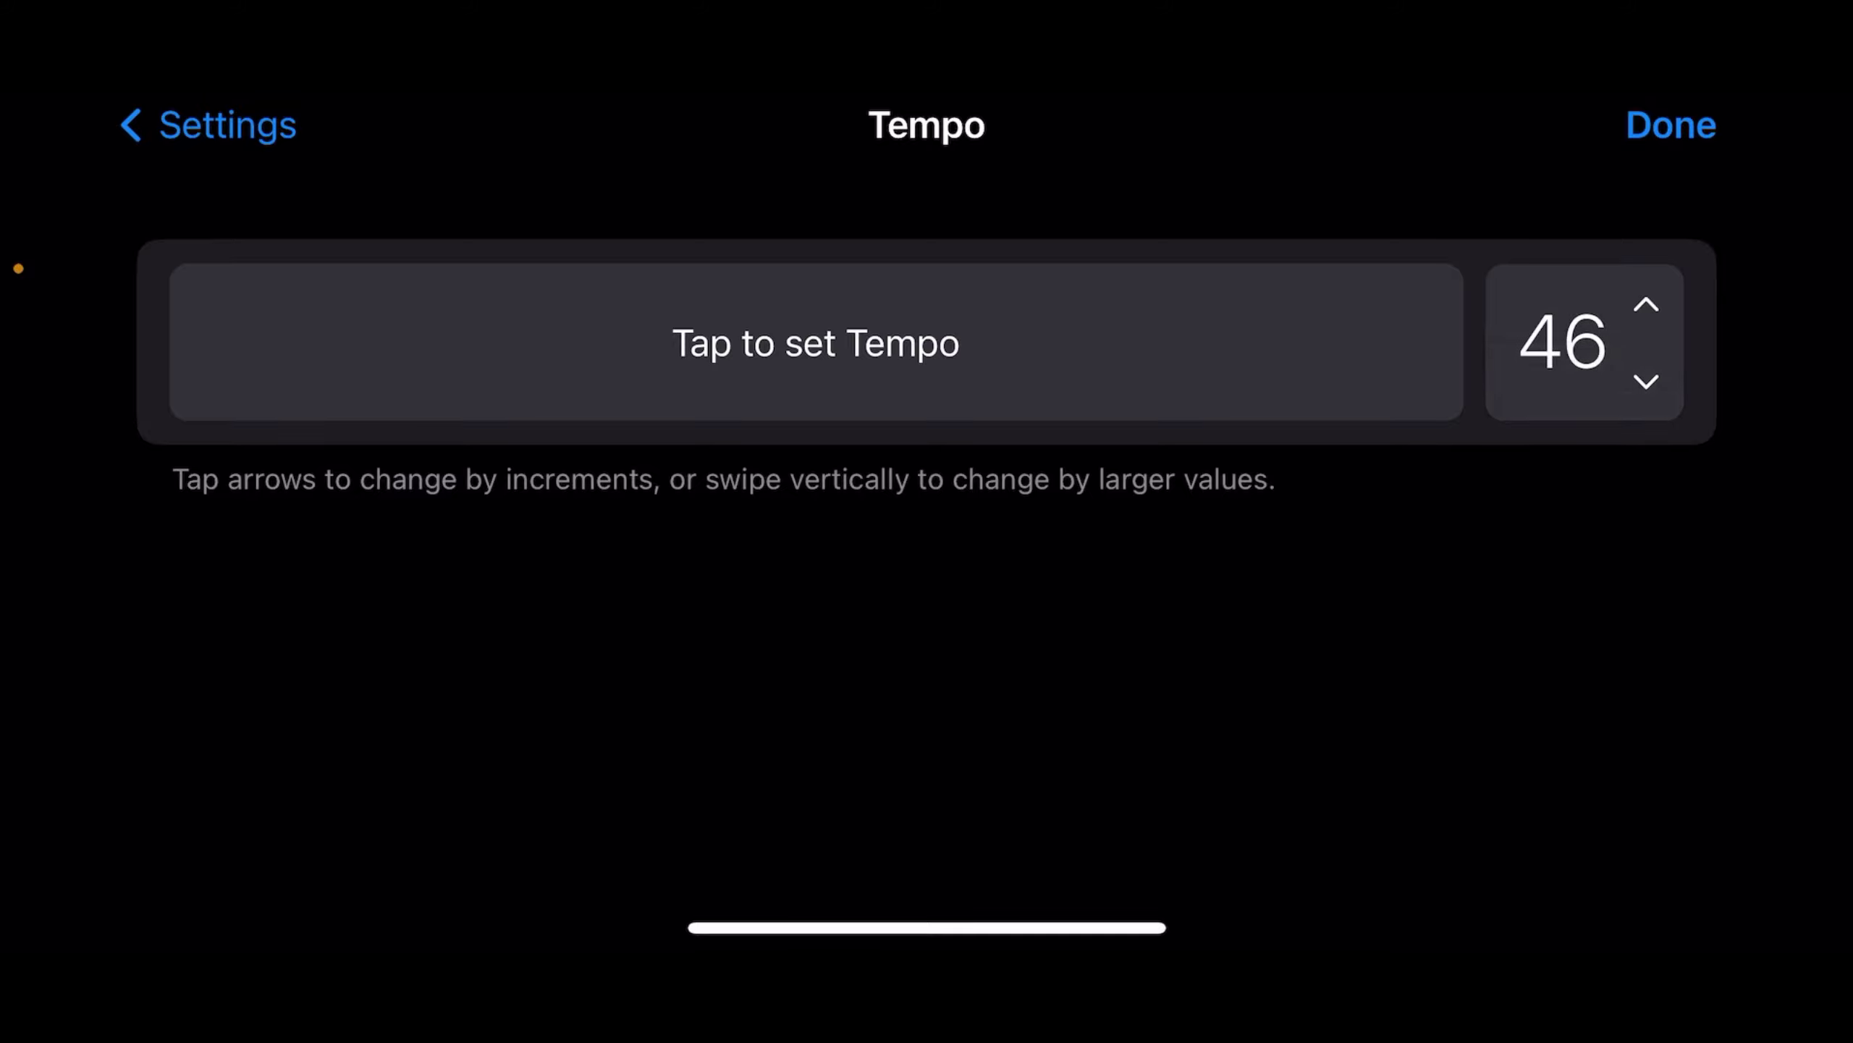
pyautogui.click(1646, 381)
pyautogui.click(1671, 125)
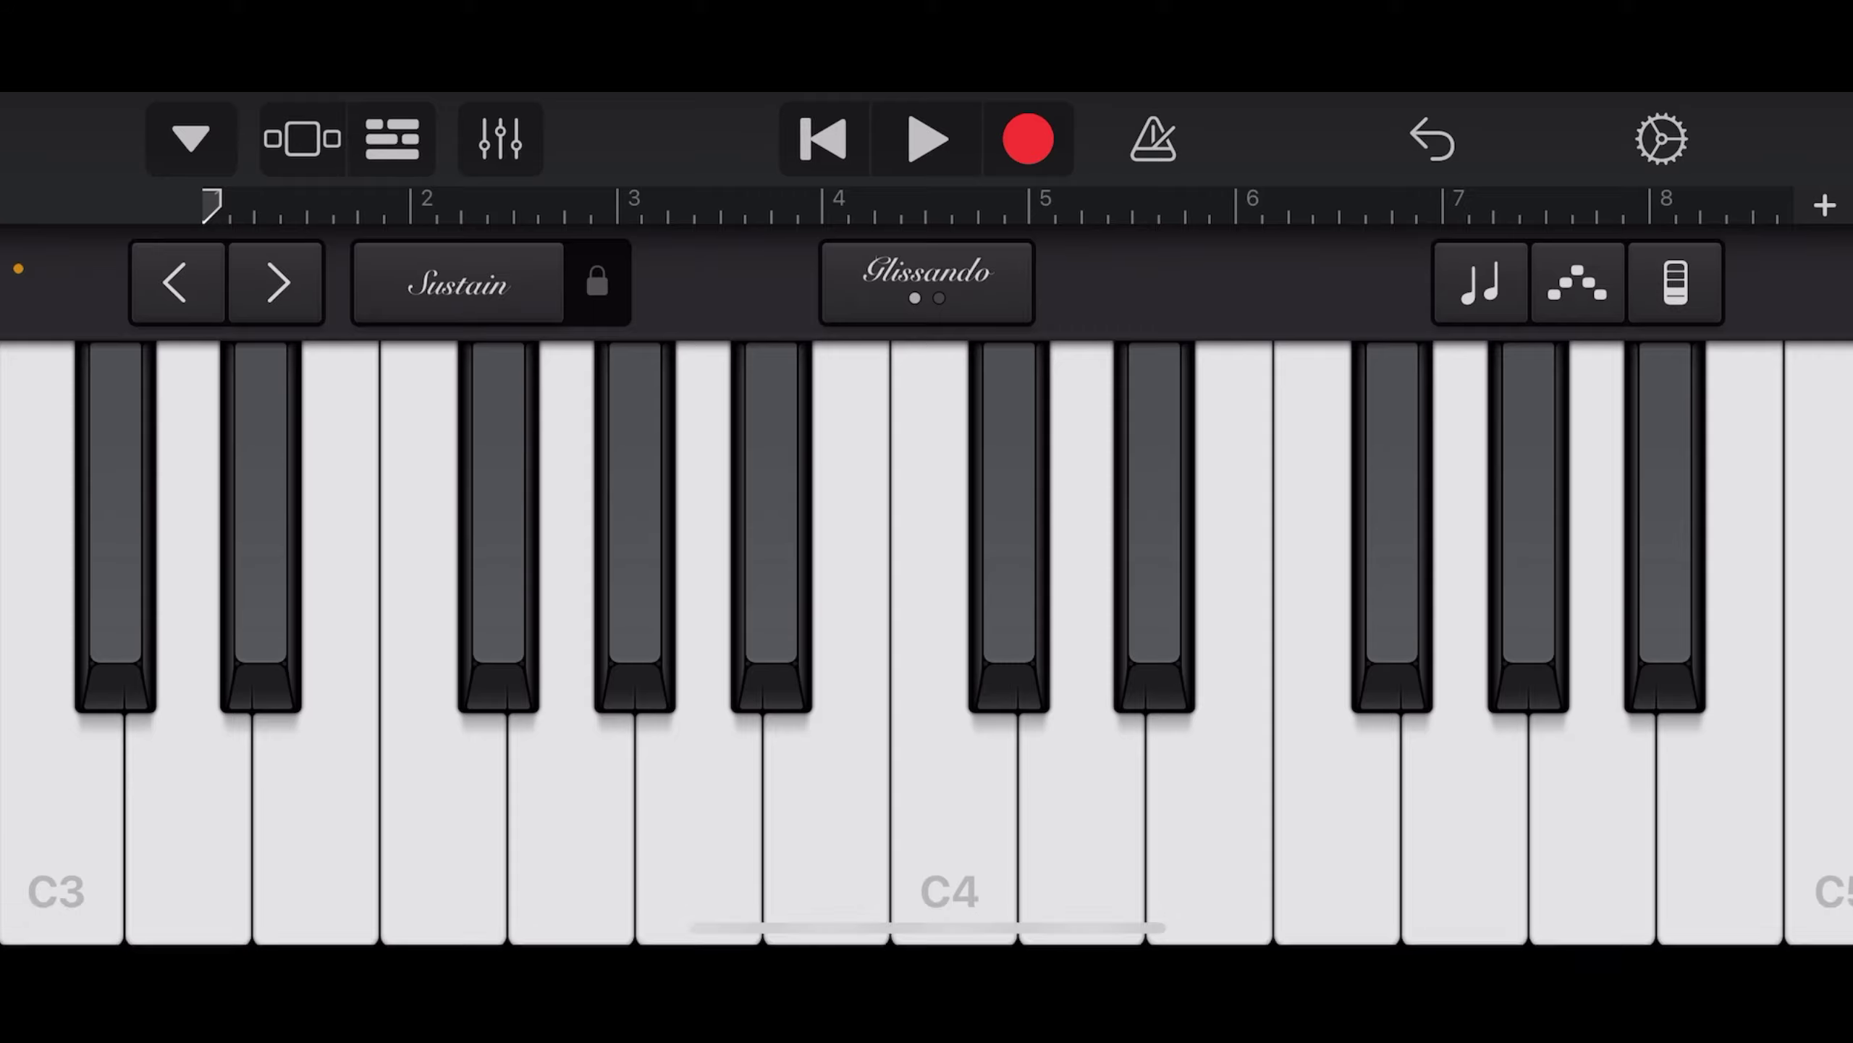
# Step: Set the time signature to 3/4 in song settings
pyautogui.click(1661, 139)
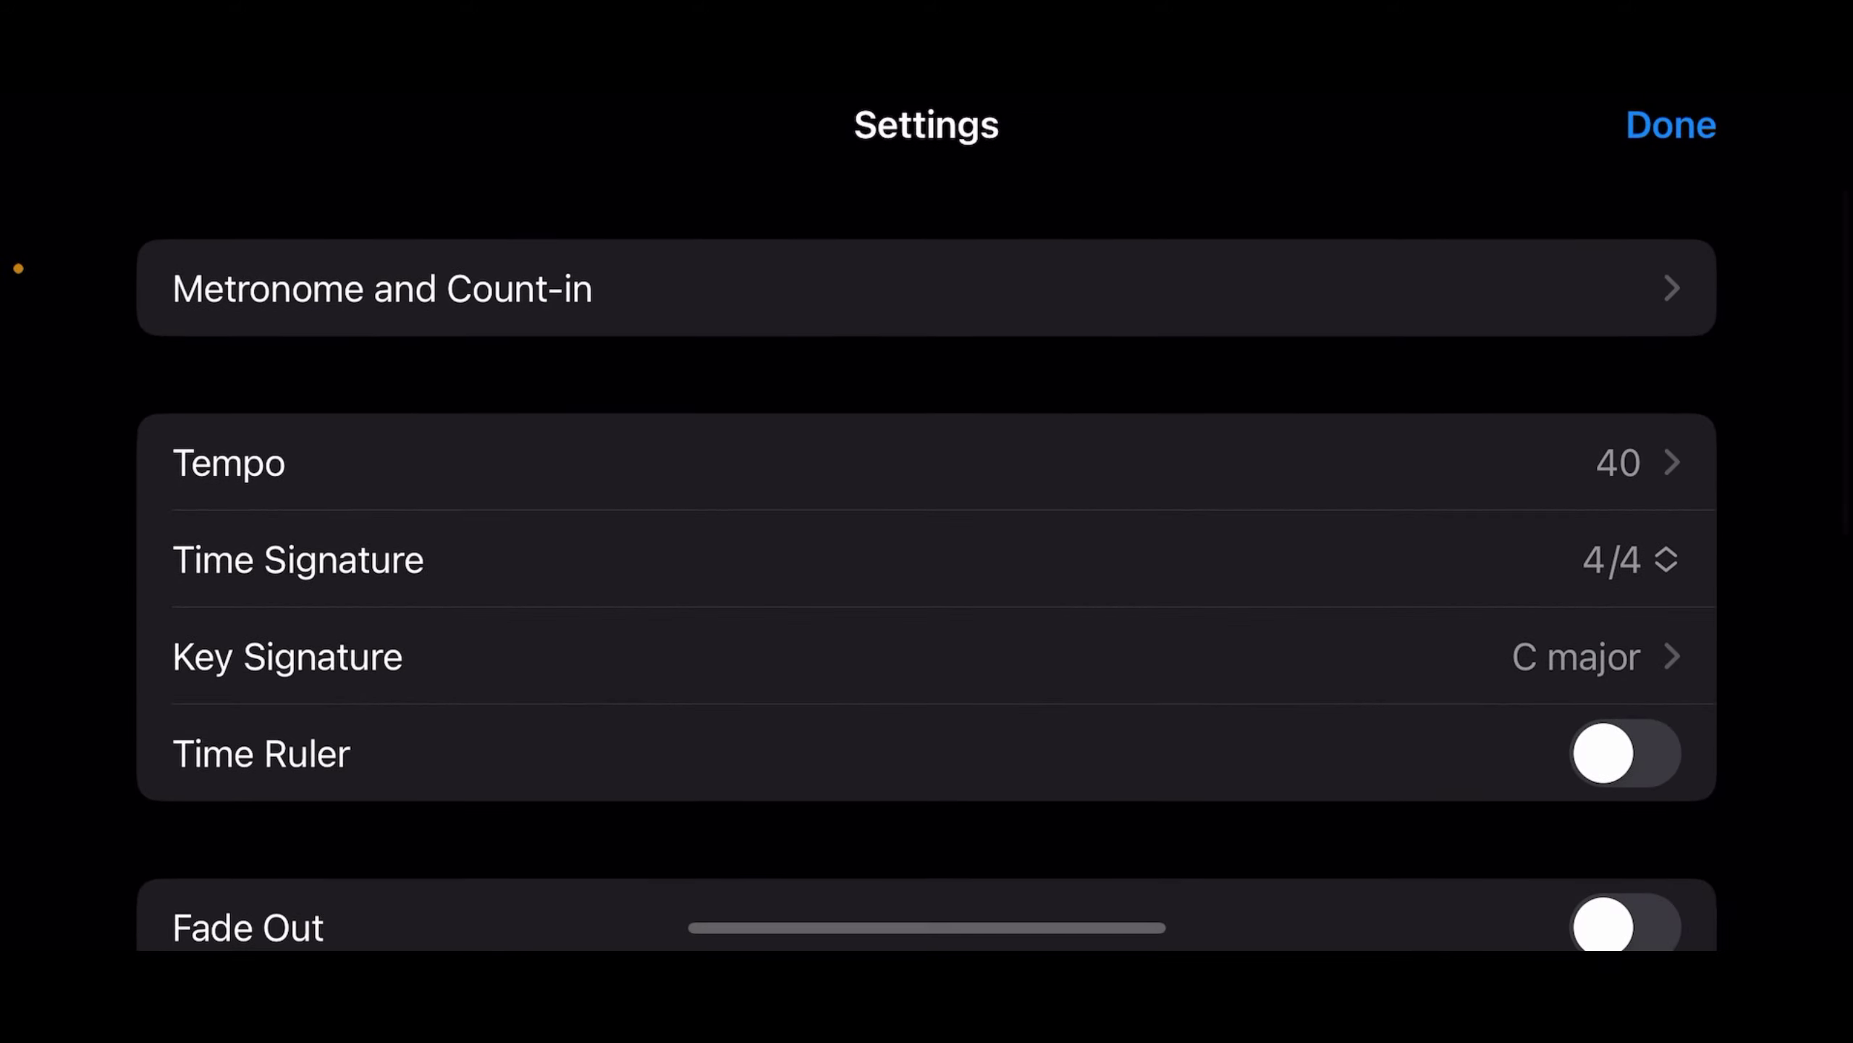
pyautogui.click(1629, 559)
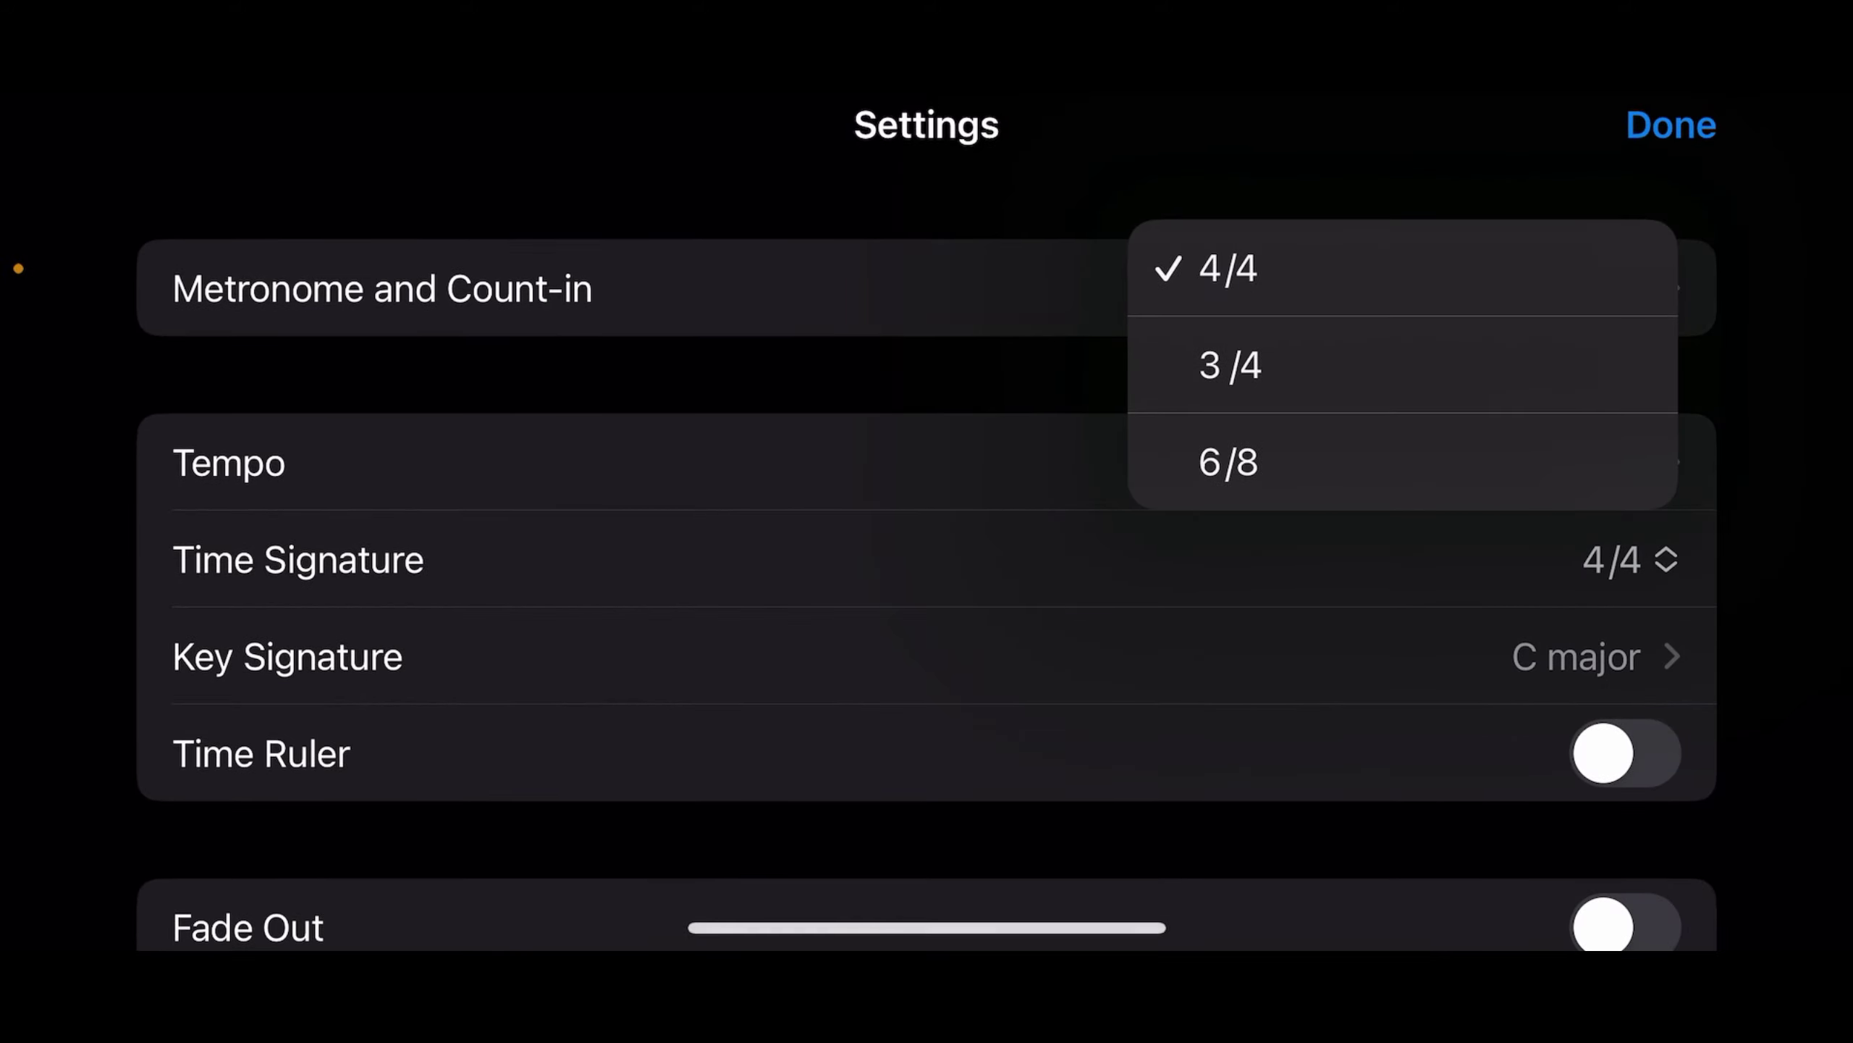
pyautogui.click(1229, 361)
pyautogui.click(1619, 463)
# Step: Close settings and show the empty piano track in Tracks view
pyautogui.click(1671, 125)
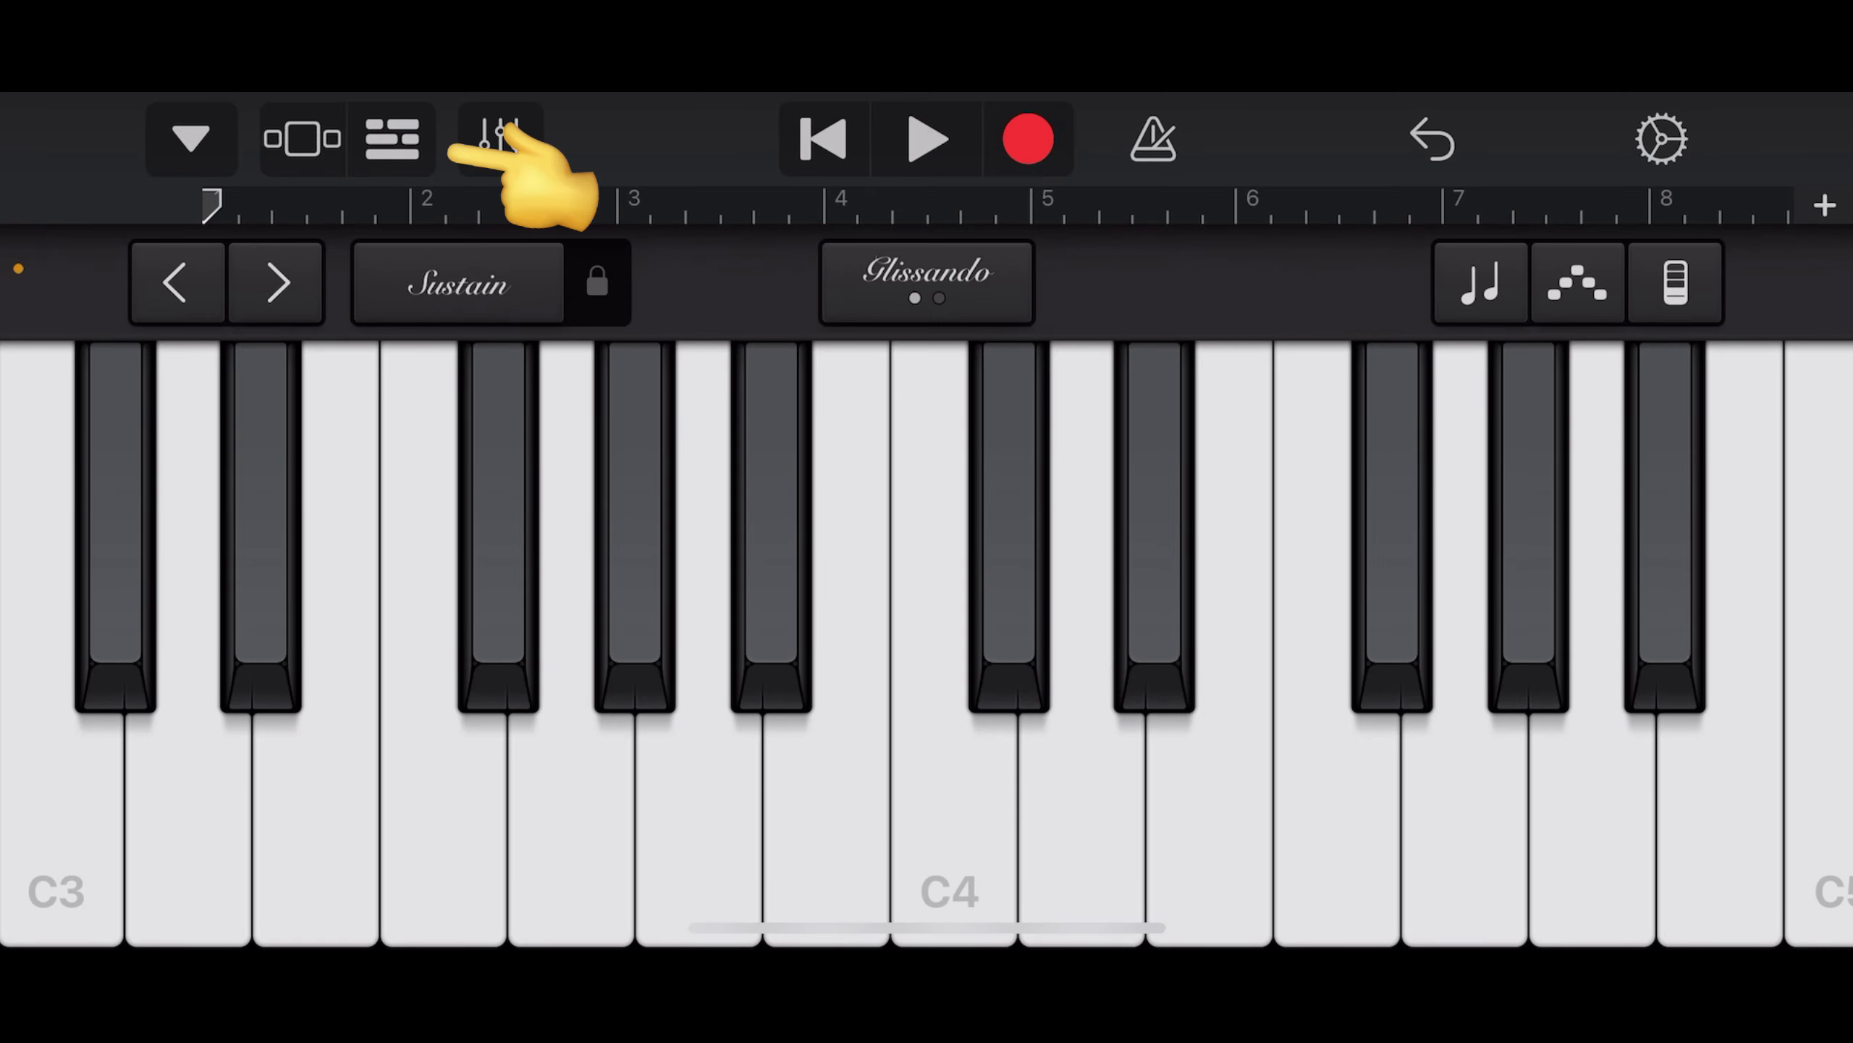
pyautogui.click(393, 139)
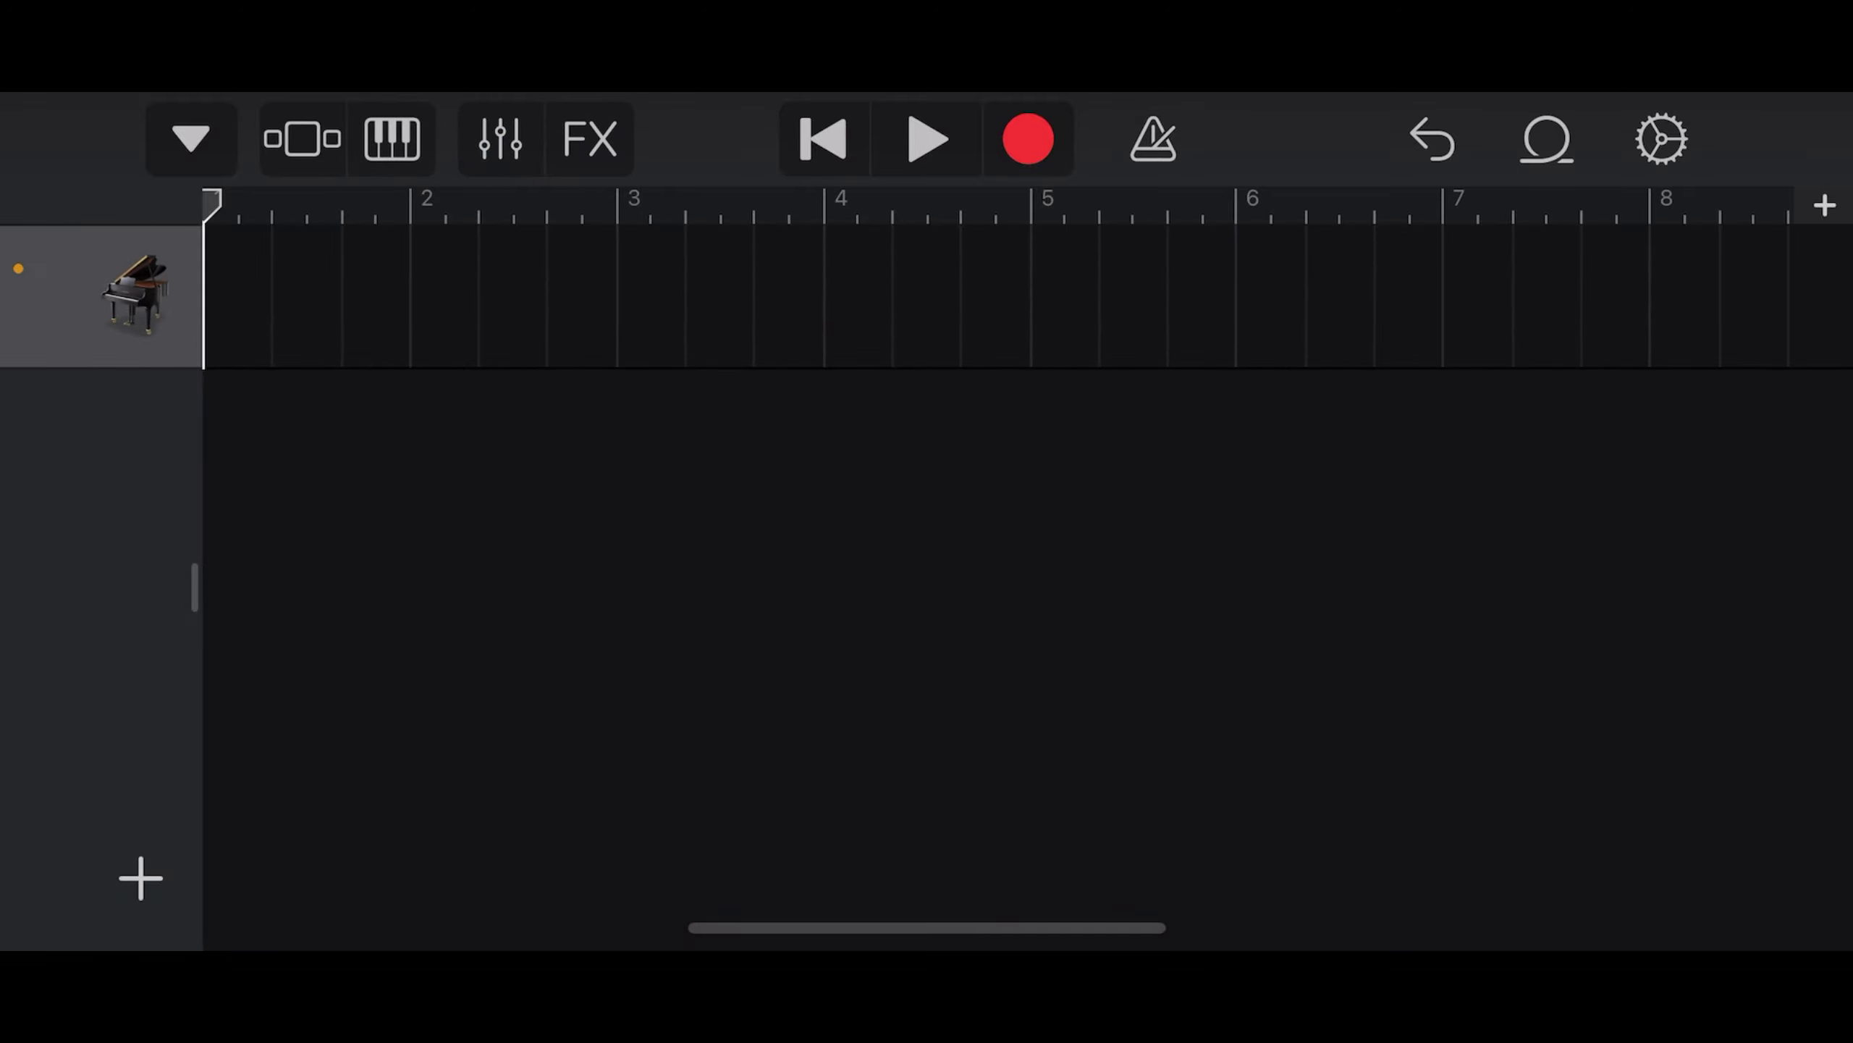
pyautogui.click(1546, 140)
pyautogui.click(1659, 124)
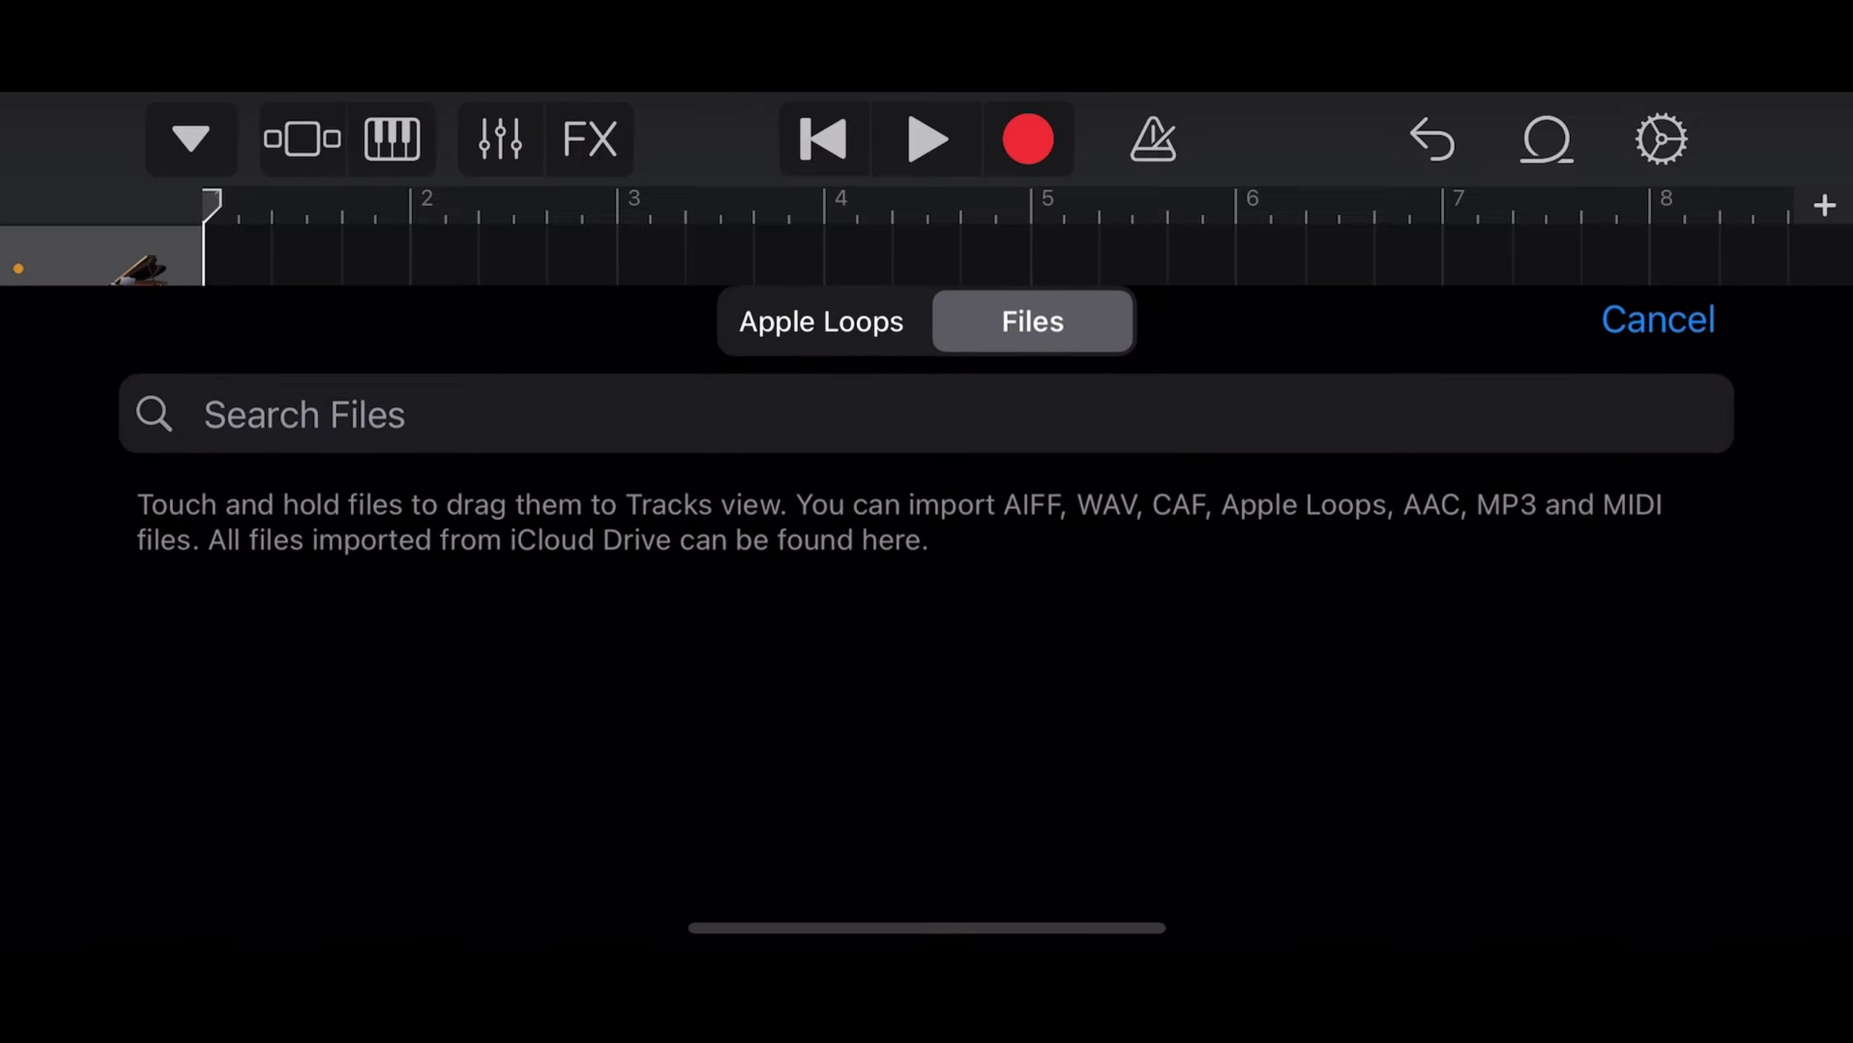
# Step: Confirm in song settings that the tempo still reads 40
pyautogui.click(1661, 139)
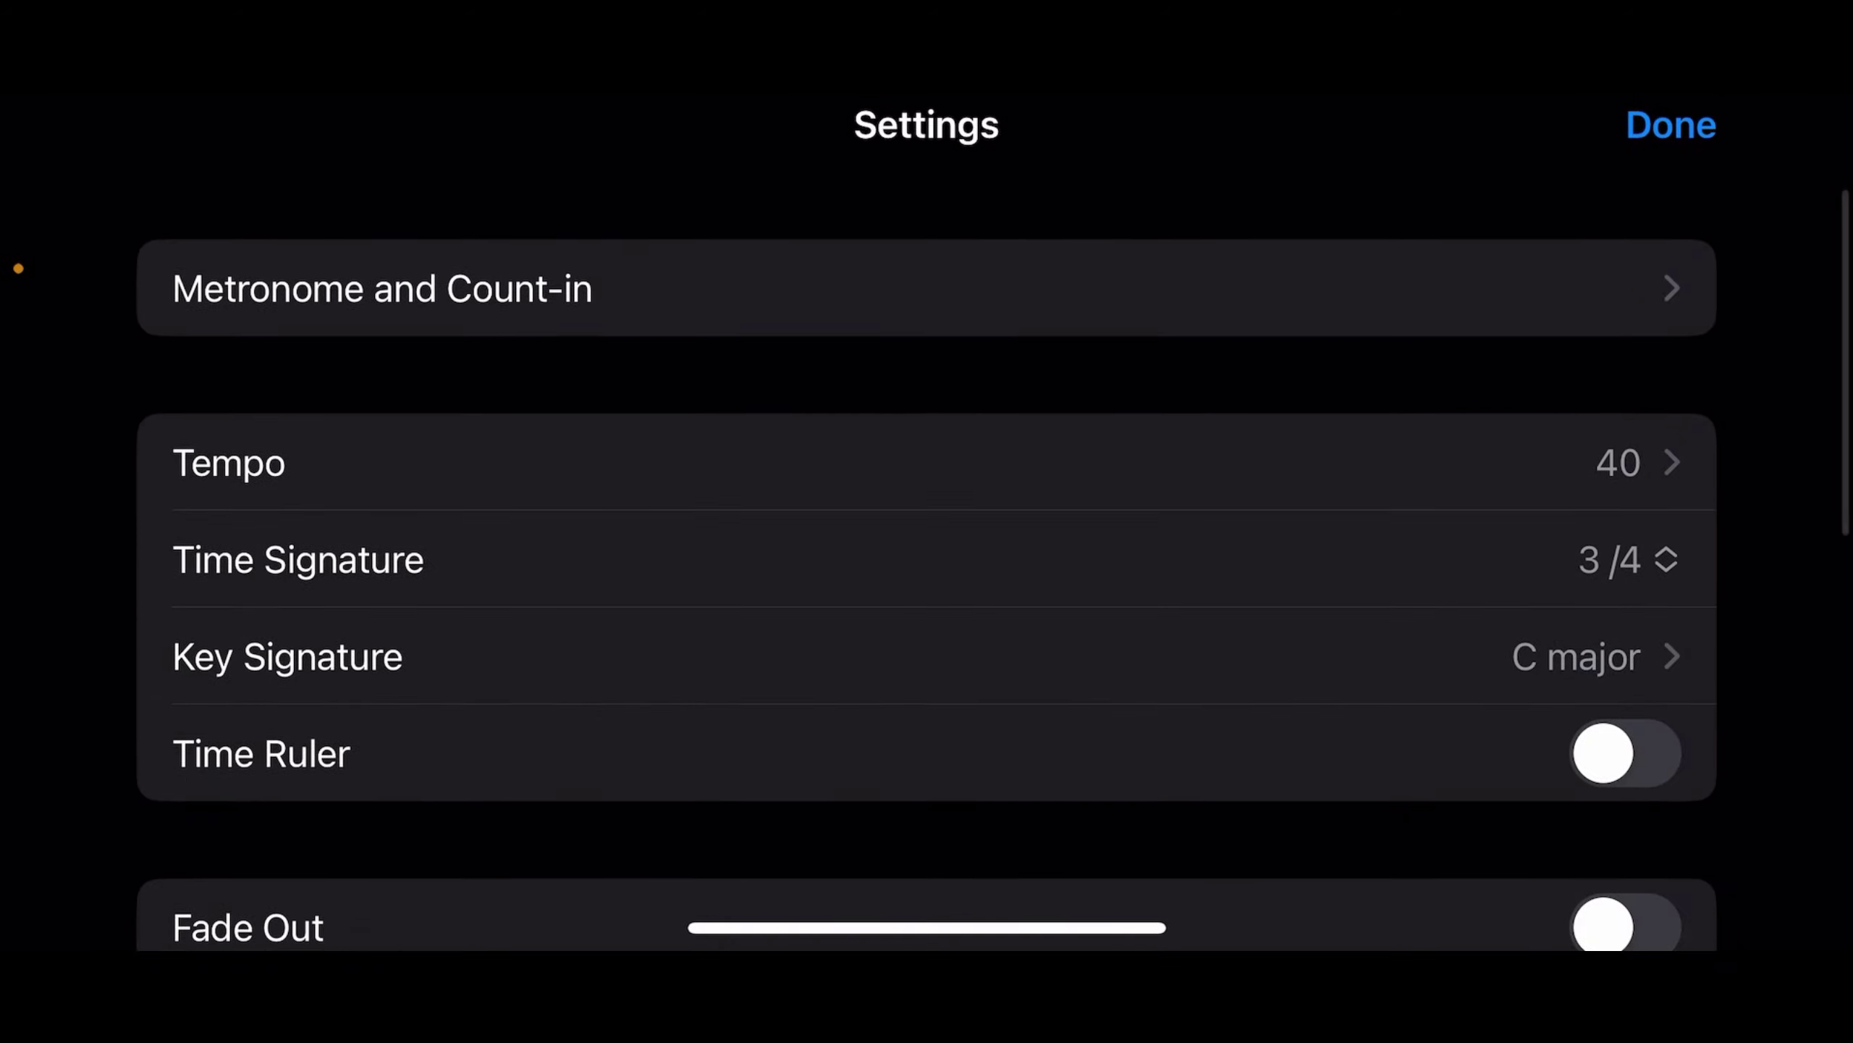
pyautogui.click(927, 459)
pyautogui.click(1672, 126)
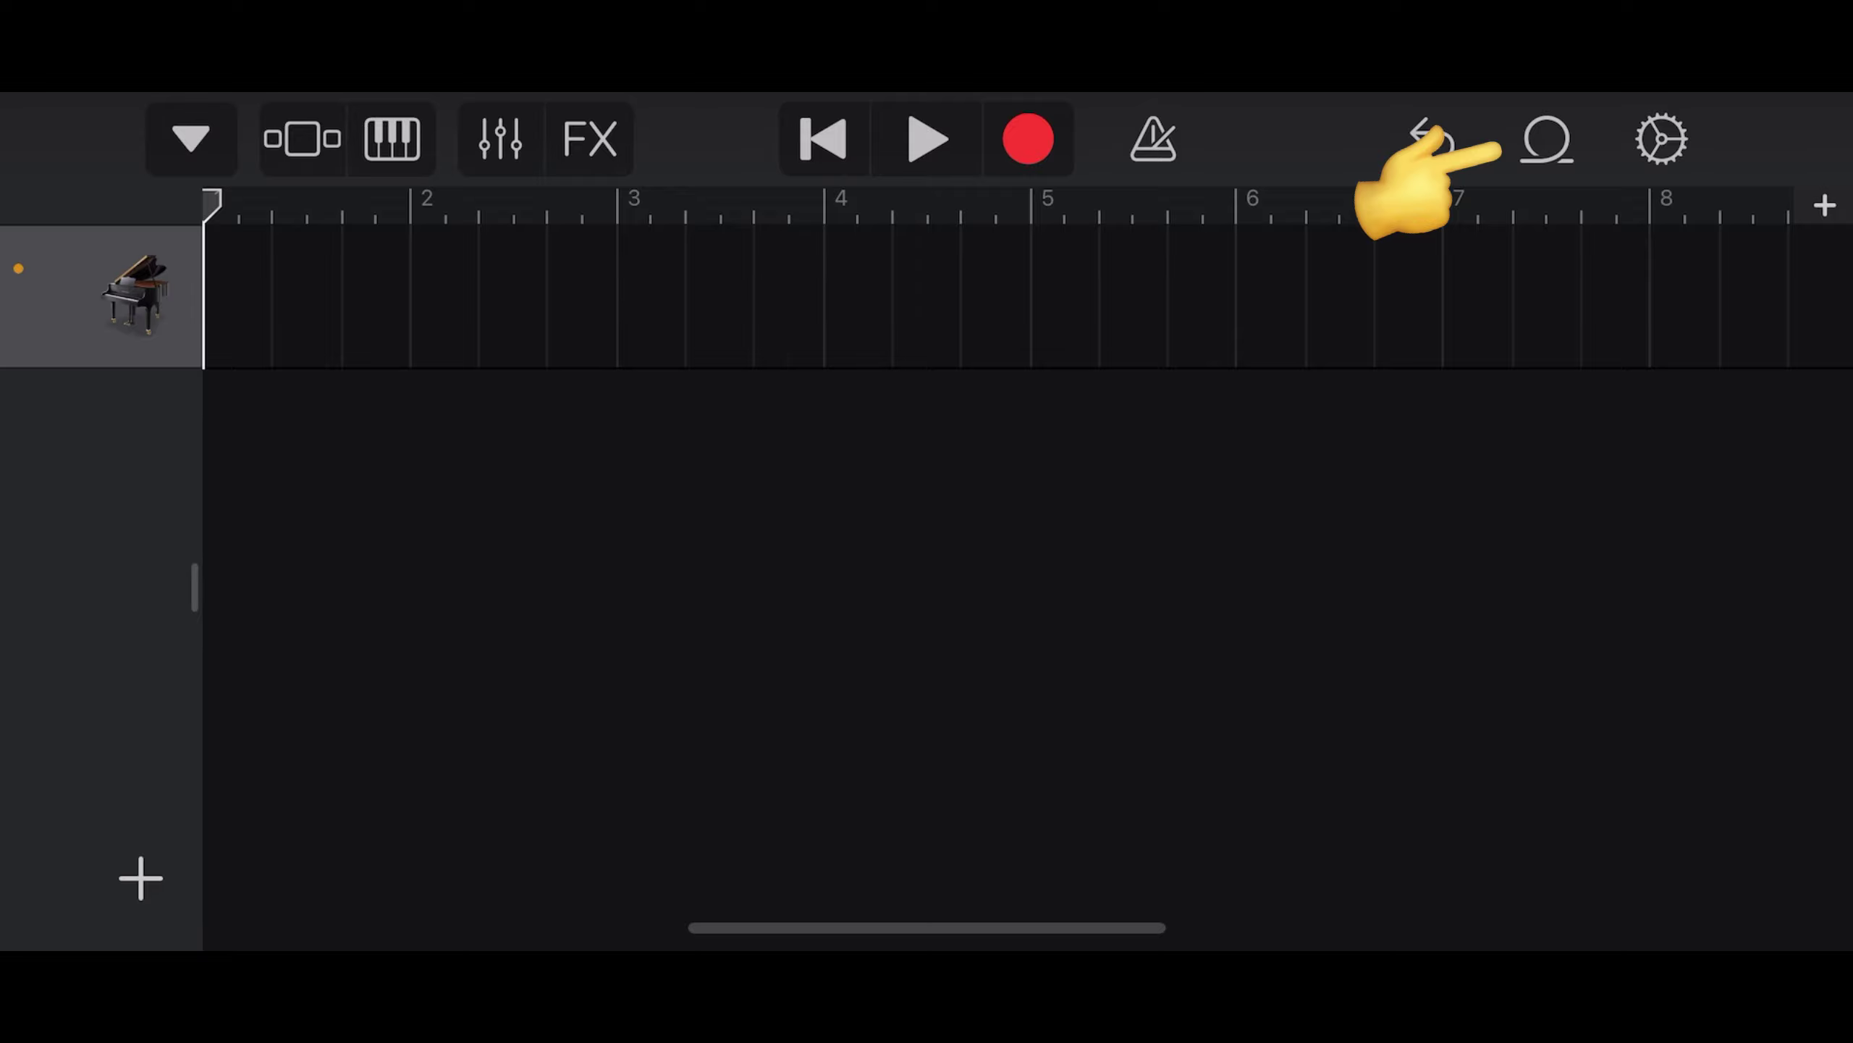
# Step: Browse to the iCloud Drive Downloads folder from GarageBand's file browser
pyautogui.click(1547, 139)
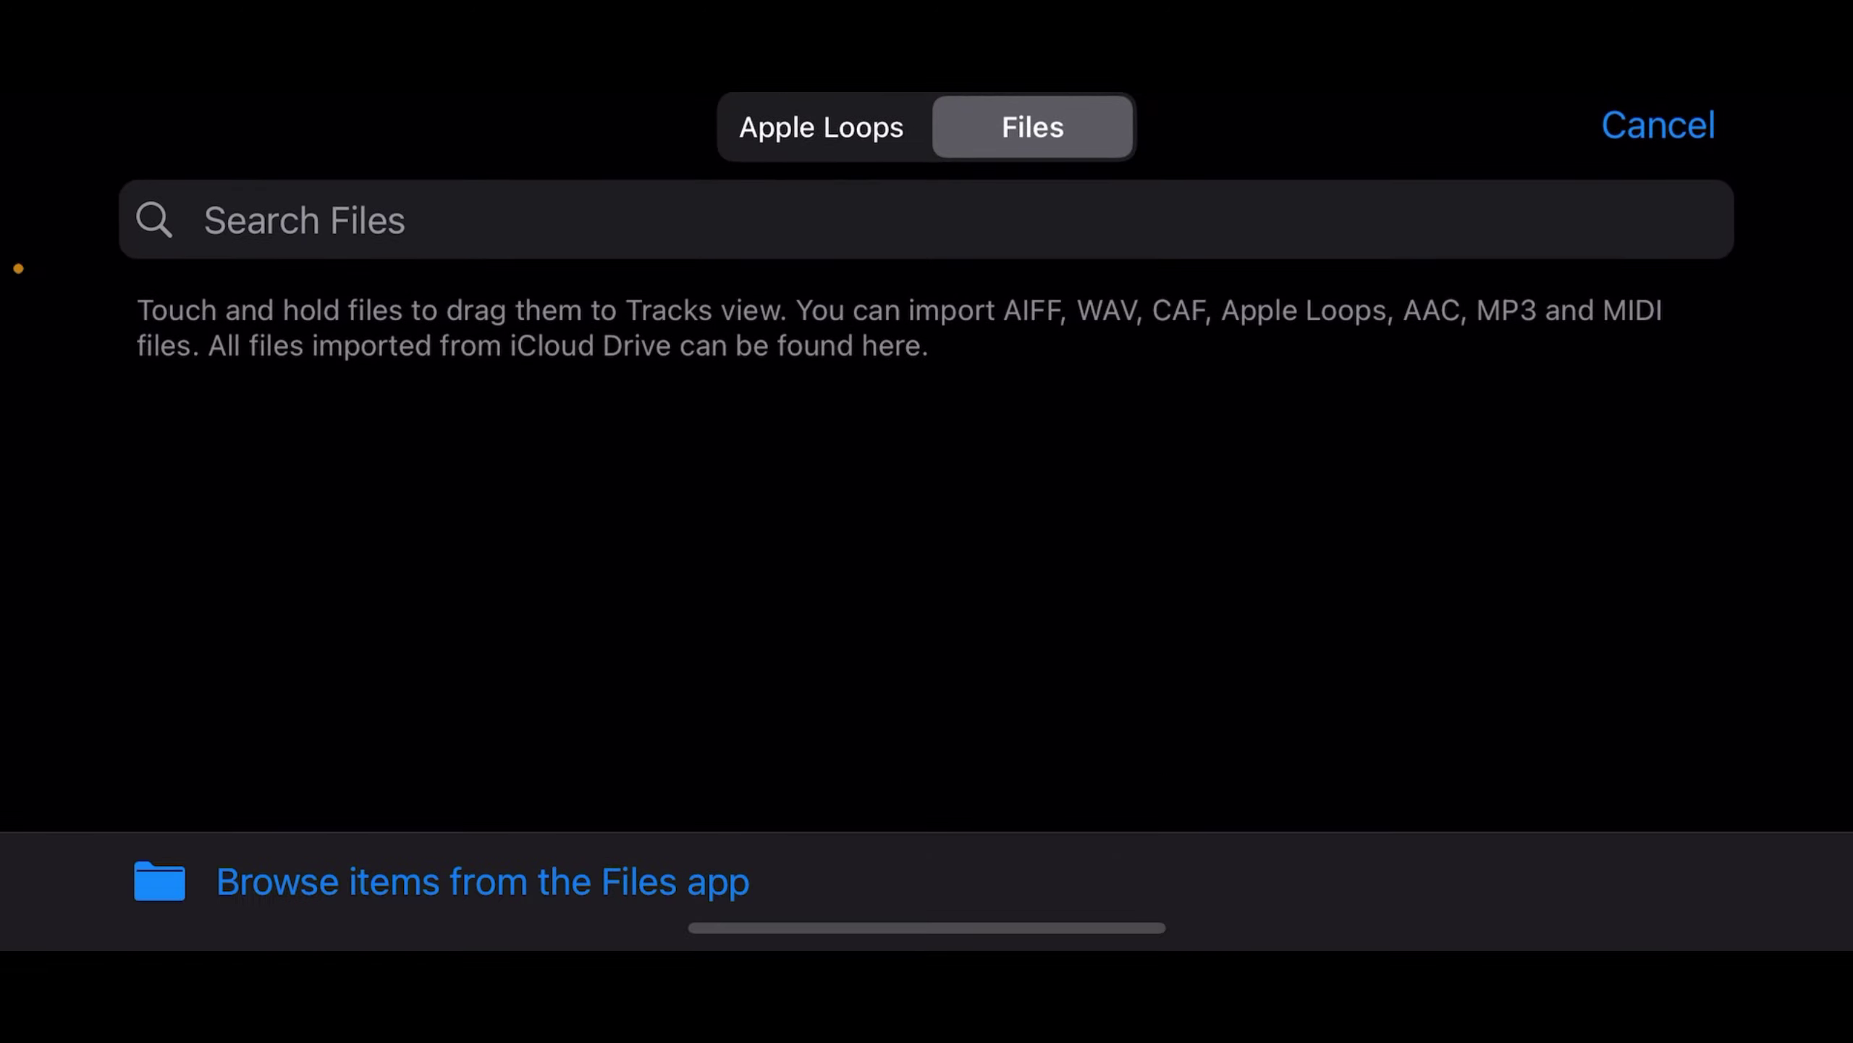
pyautogui.click(483, 881)
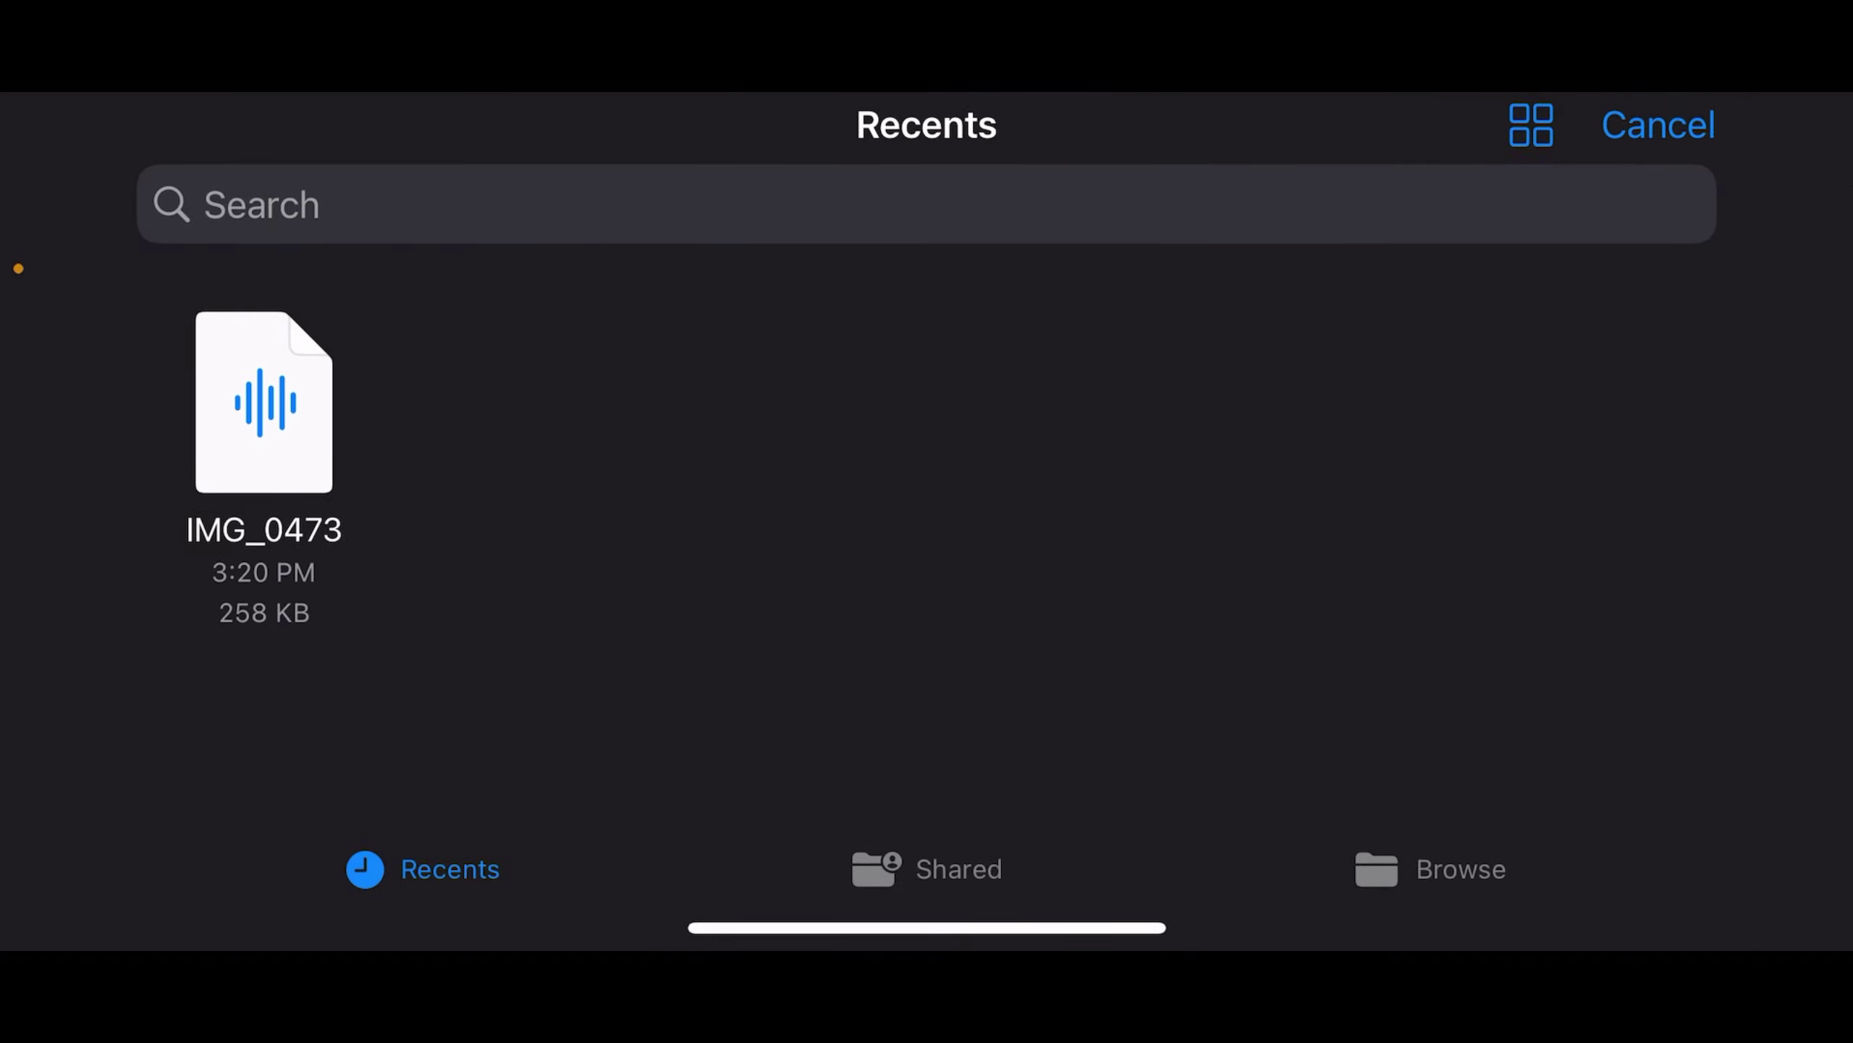
pyautogui.click(1431, 868)
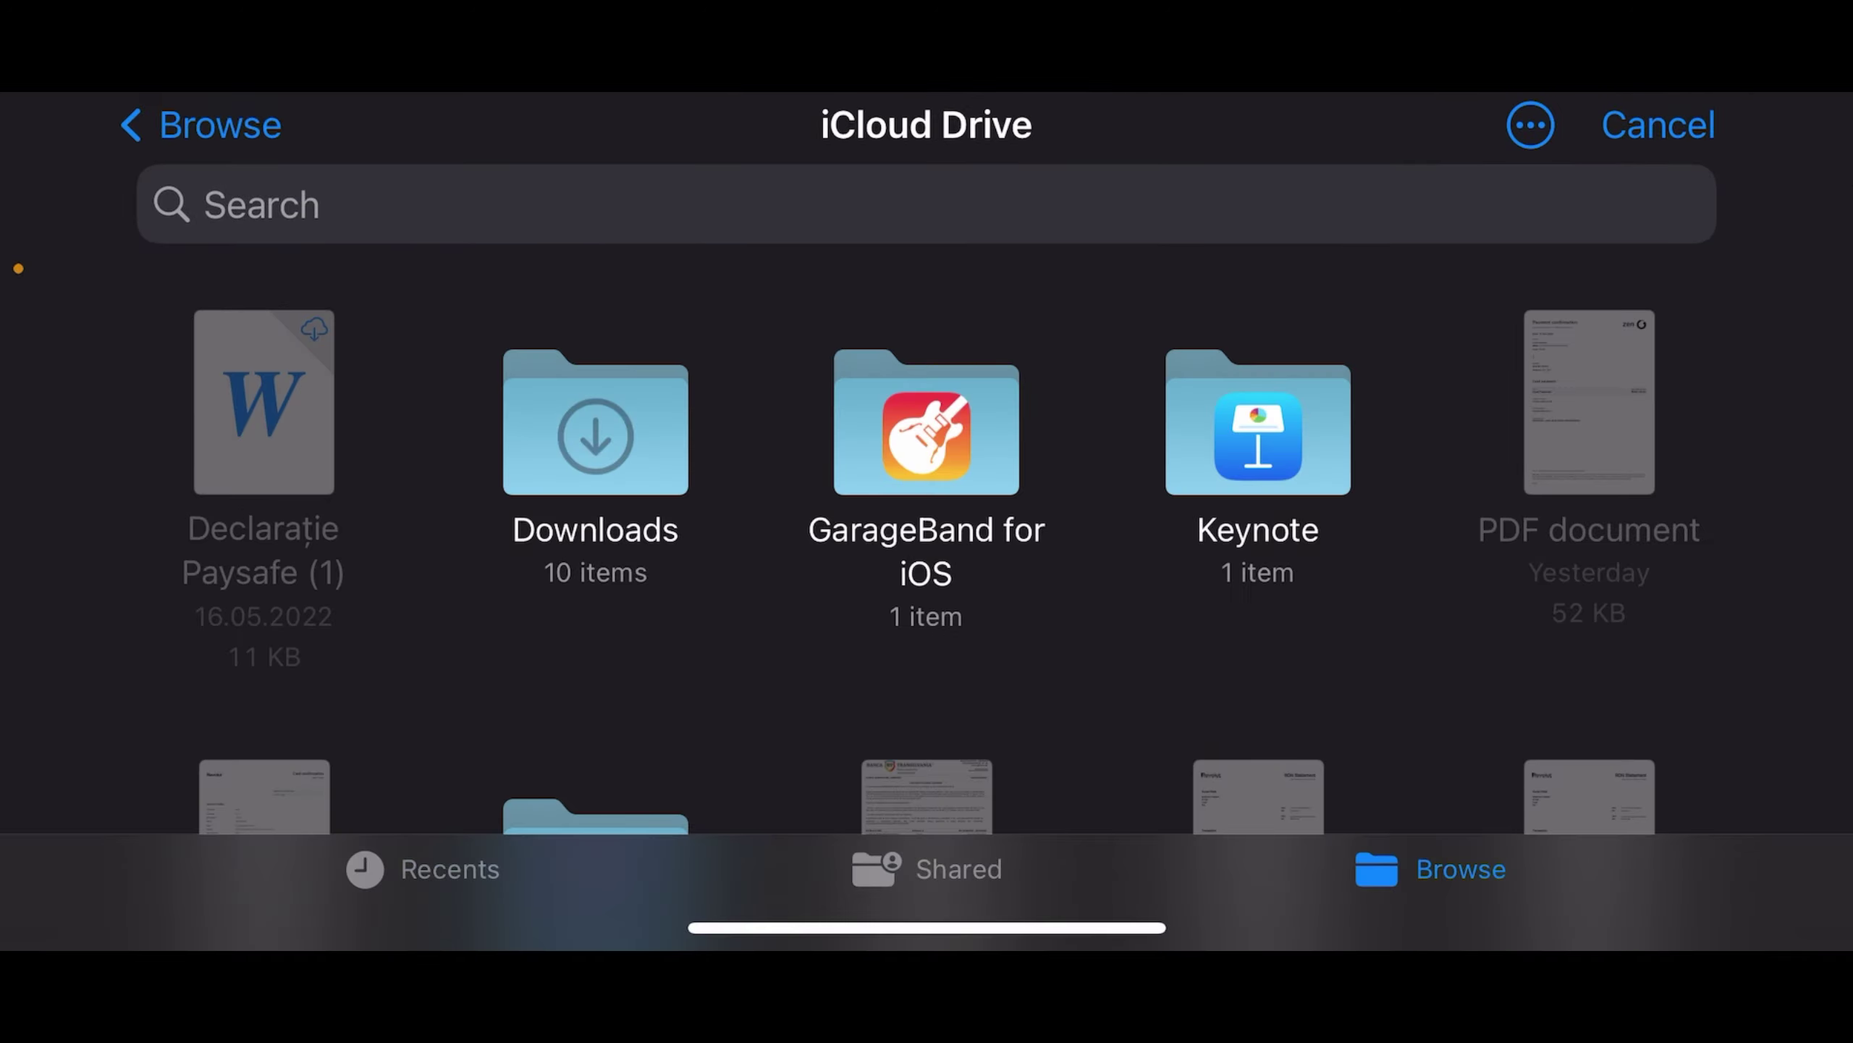
pyautogui.click(595, 423)
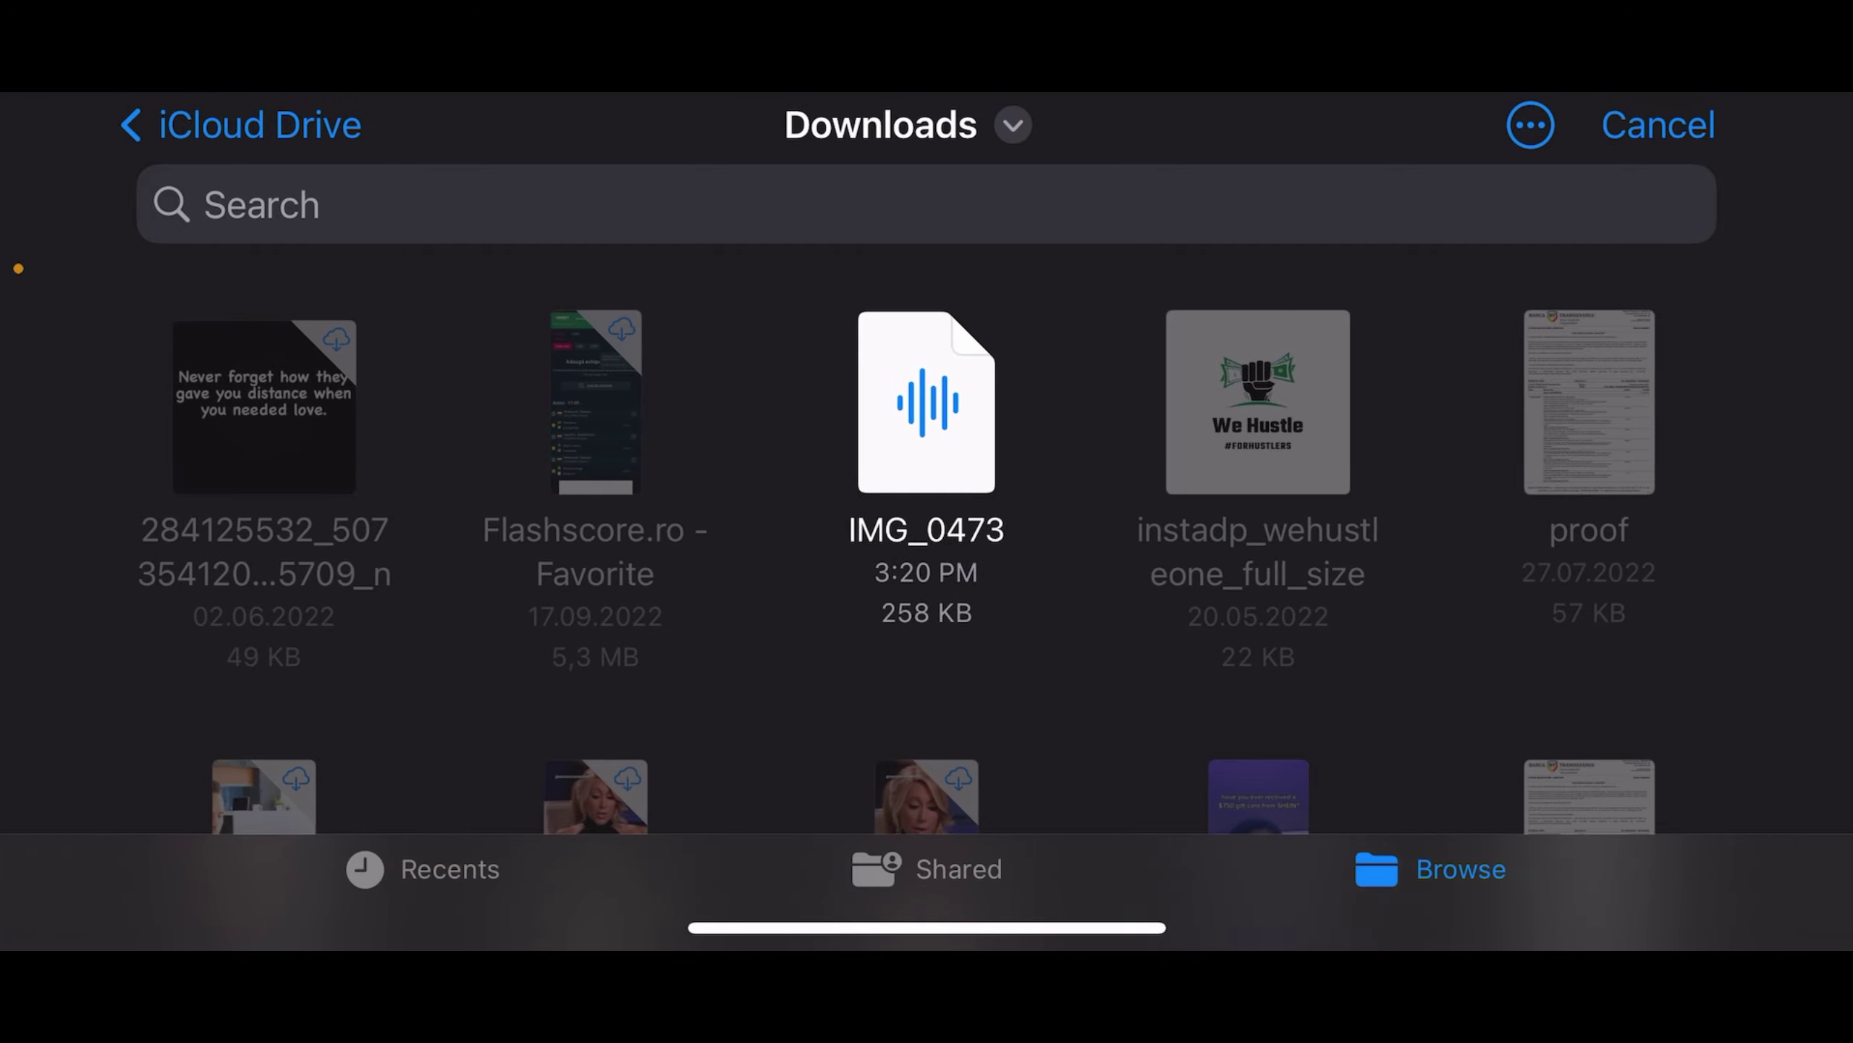
pyautogui.click(928, 402)
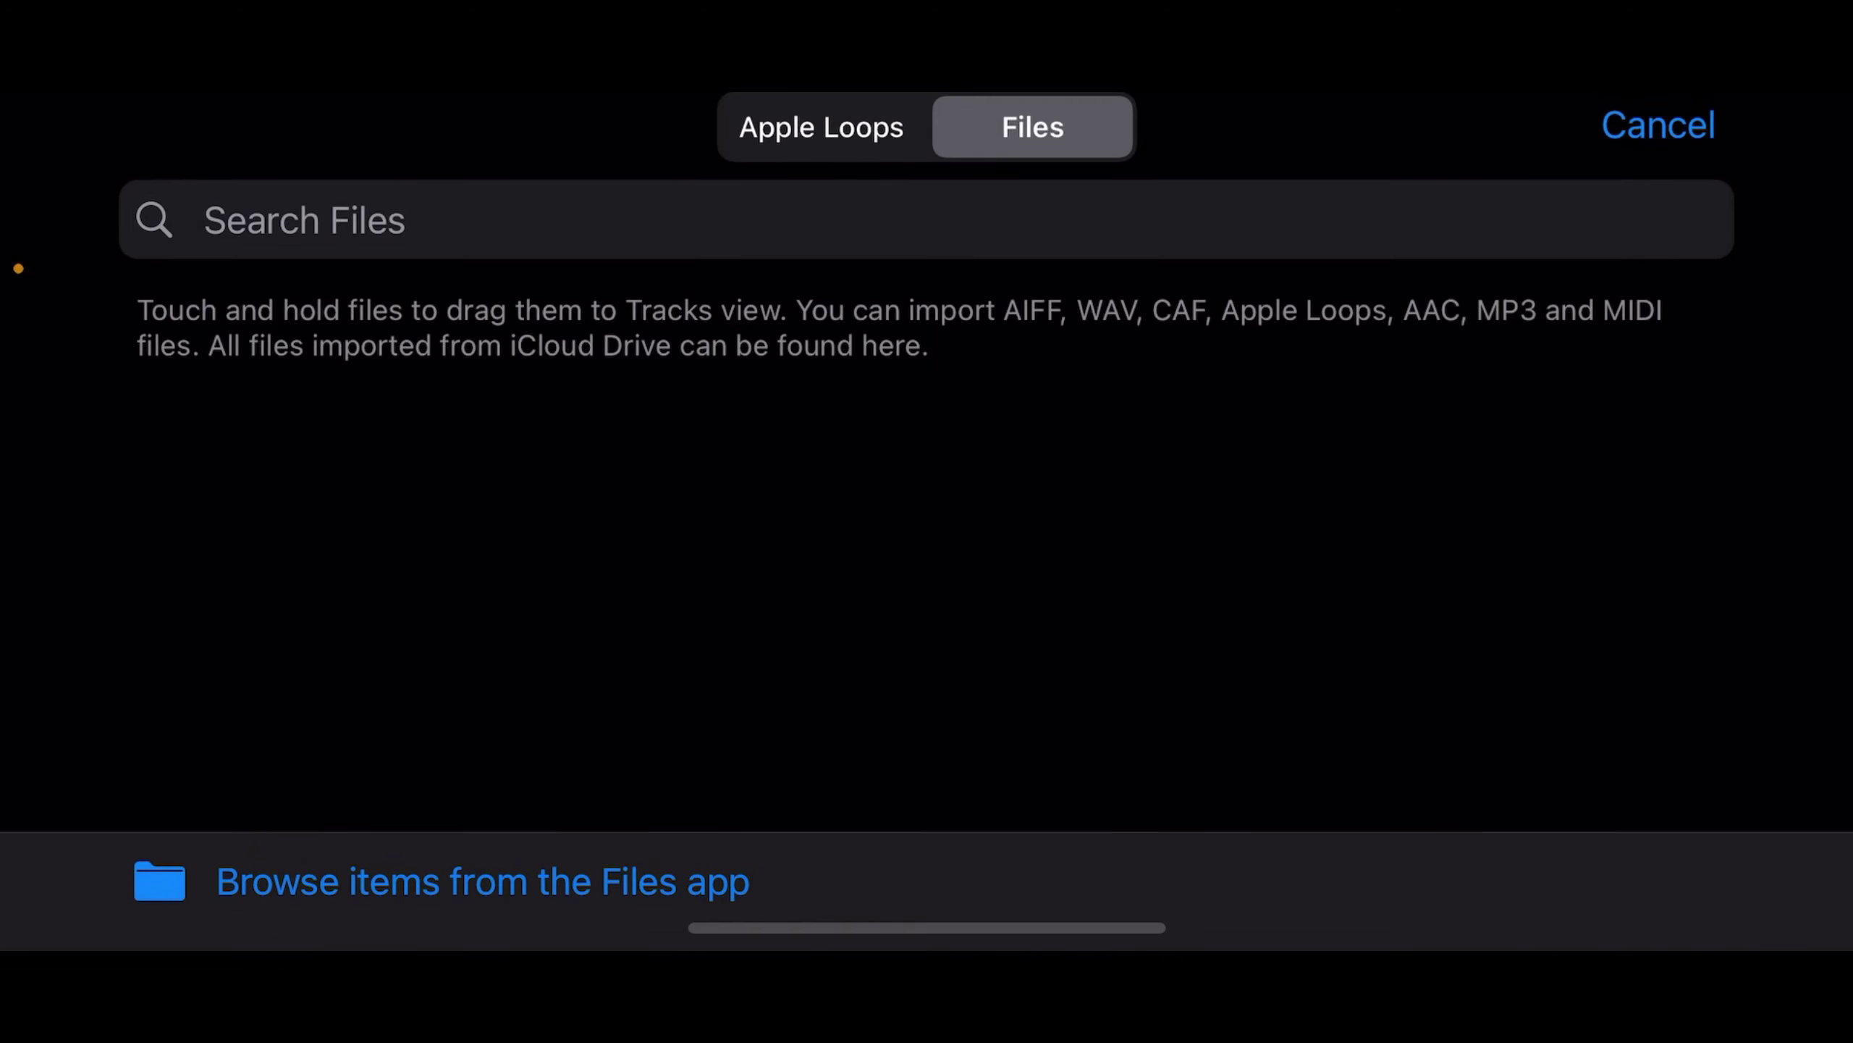
# Step: Import IMG_0473.mp3 from Downloads into GarageBand's Files list
pyautogui.click(483, 880)
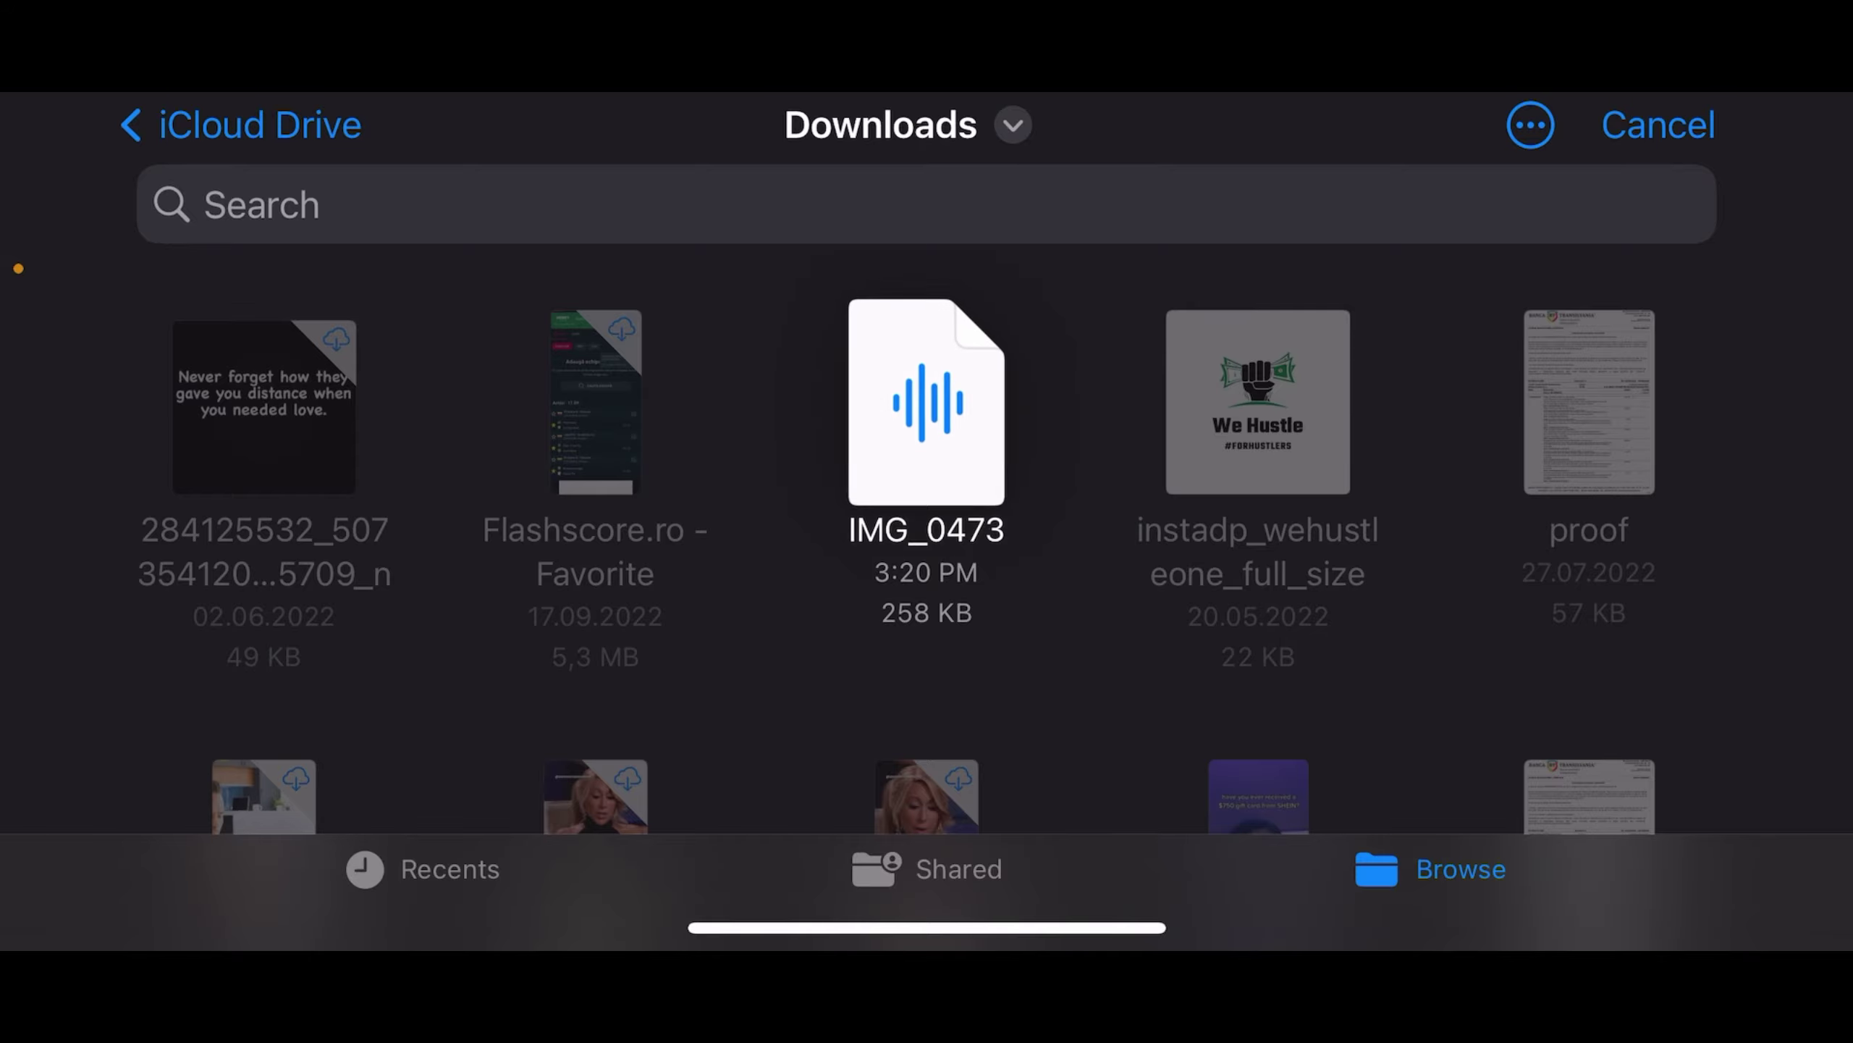
pyautogui.moveTo(926, 403); pyautogui.dragTo(820, 642)
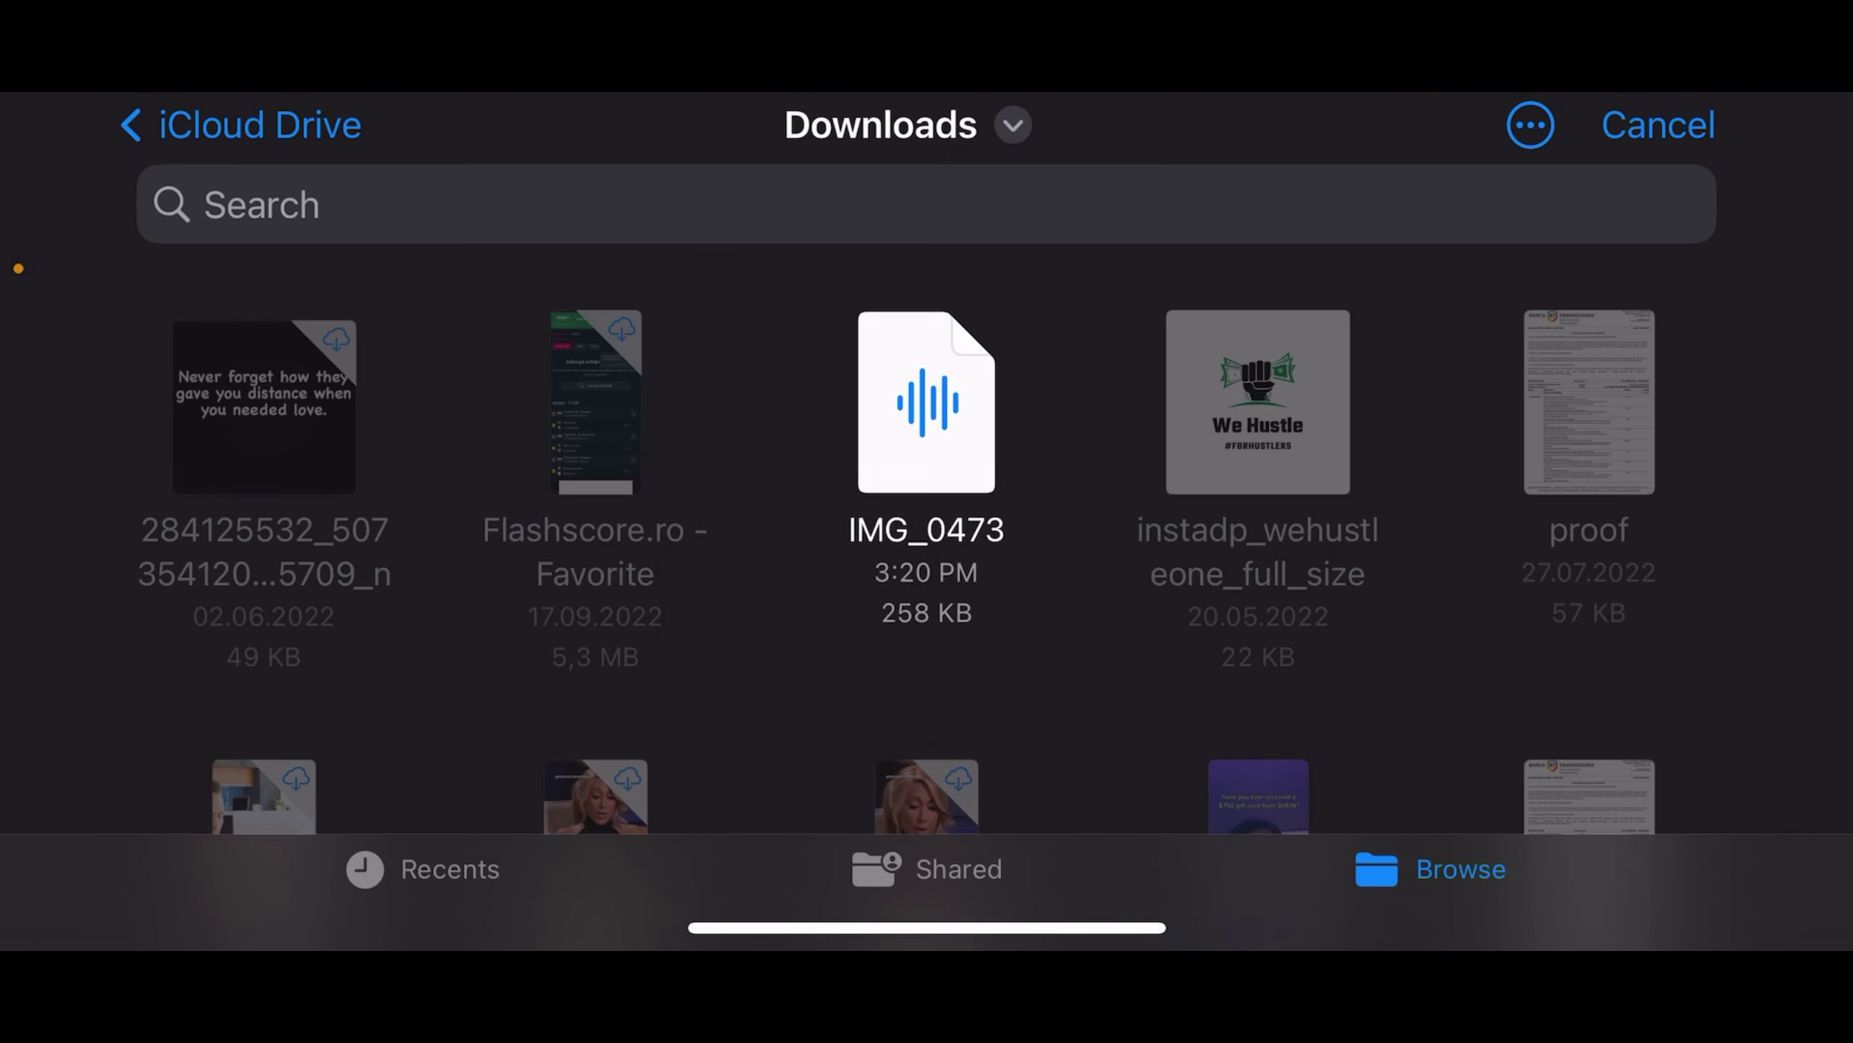
pyautogui.moveTo(927, 403); pyautogui.dragTo(69, 605)
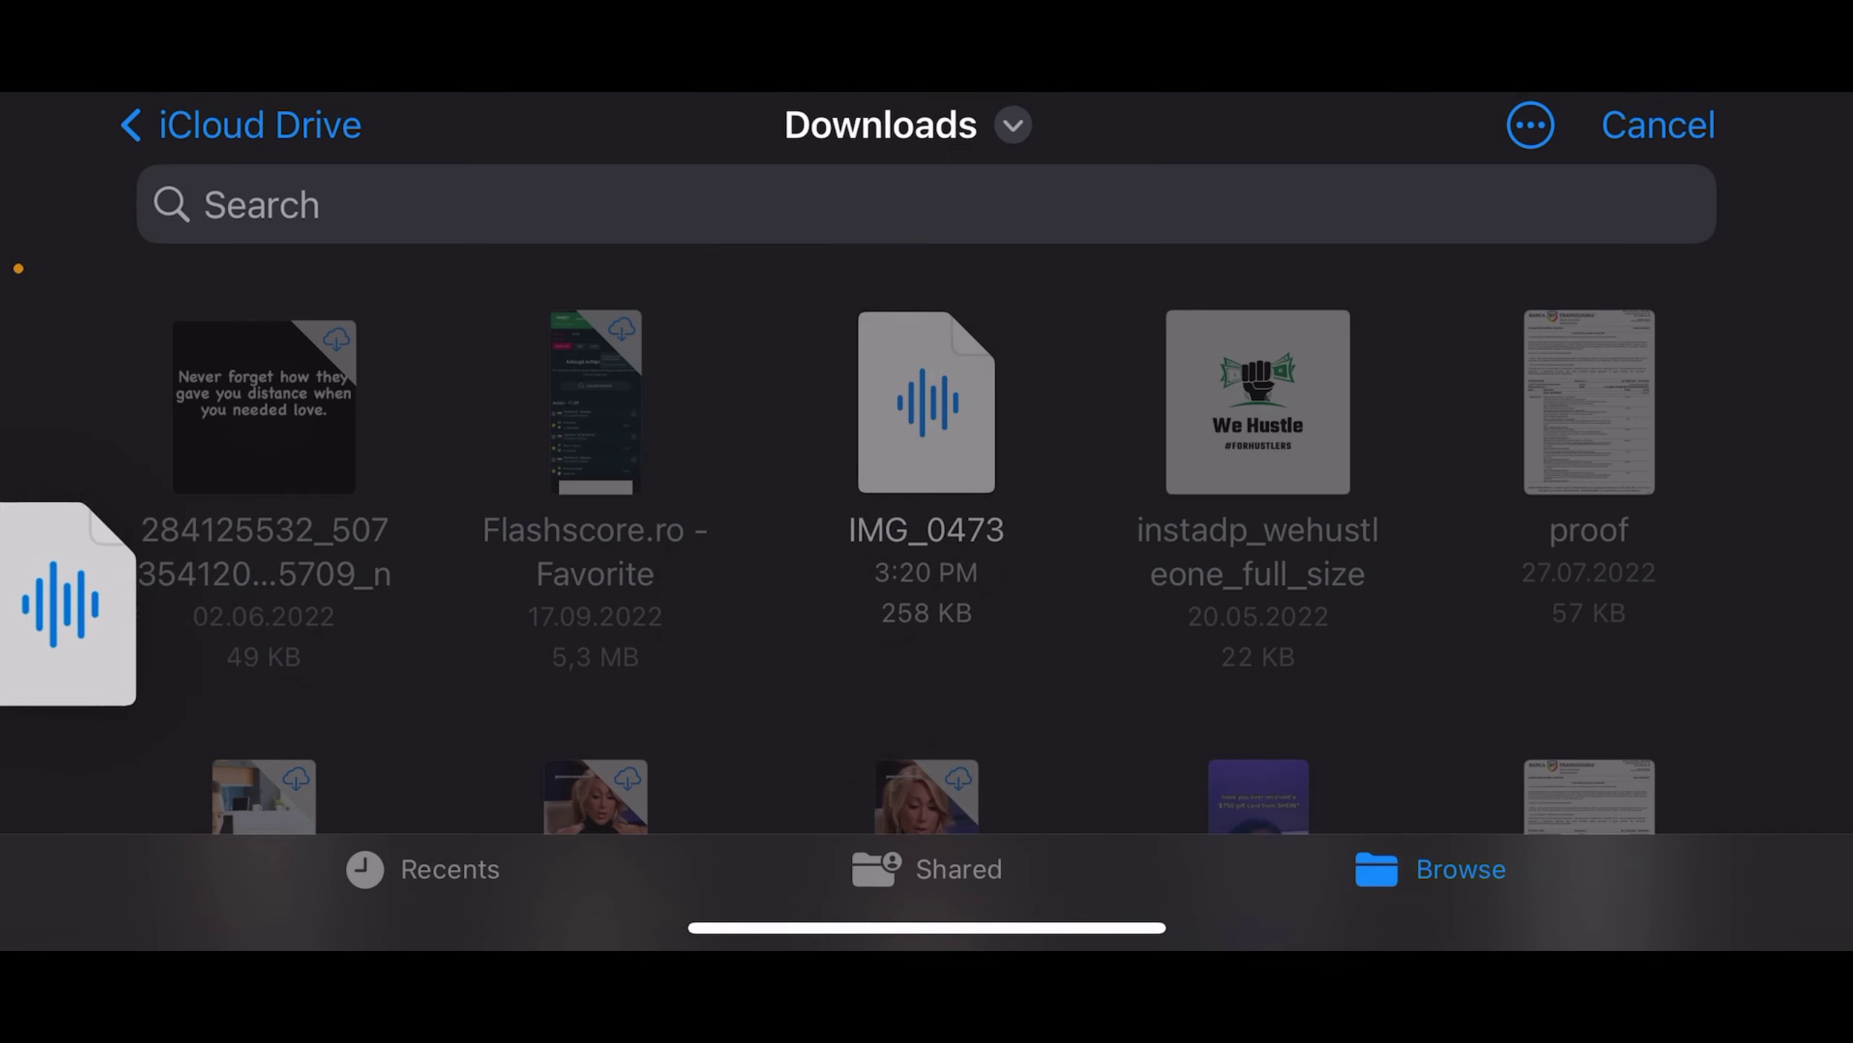
pyautogui.click(927, 404)
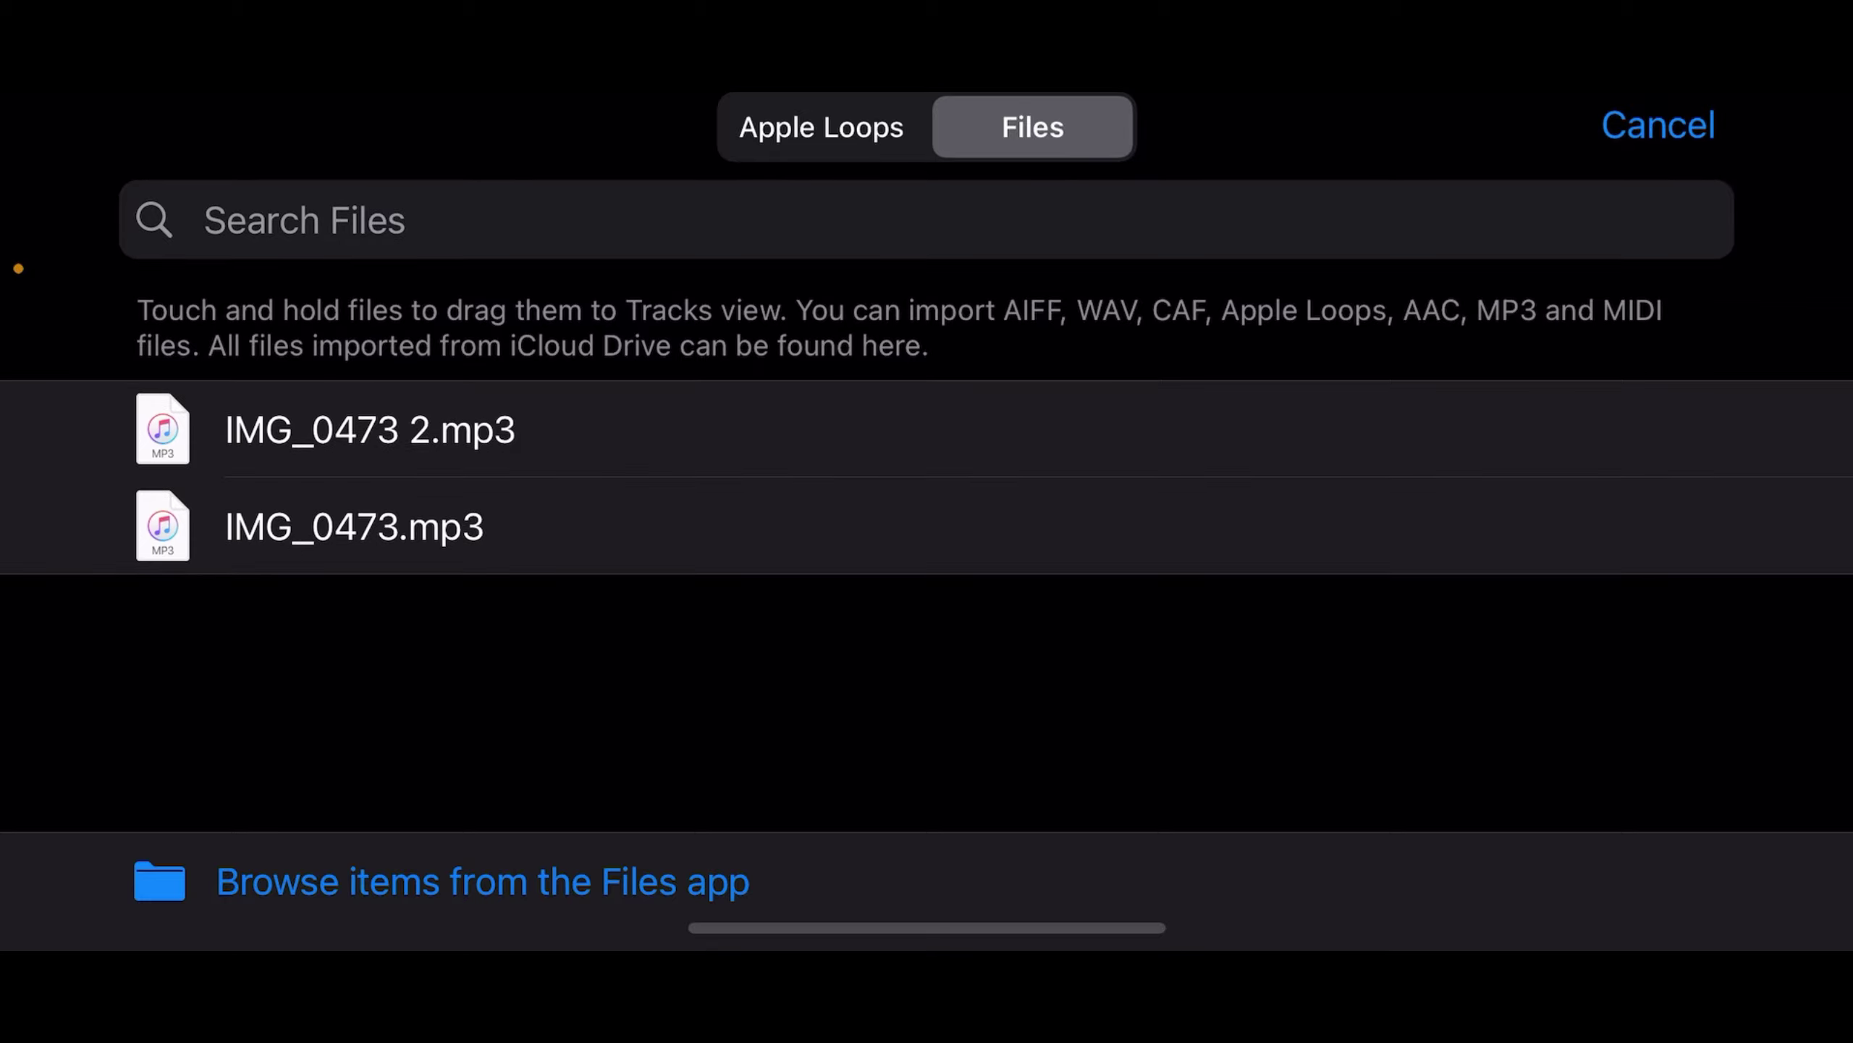
# Step: Drag IMG_0473 2.mp3 onto a new audio track, play it, and rewind
pyautogui.moveTo(492, 430)
pyautogui.mouseDown()
pyautogui.moveTo(530, 443)
pyautogui.moveTo(282, 326)
pyautogui.moveTo(283, 442)
pyautogui.mouseUp()
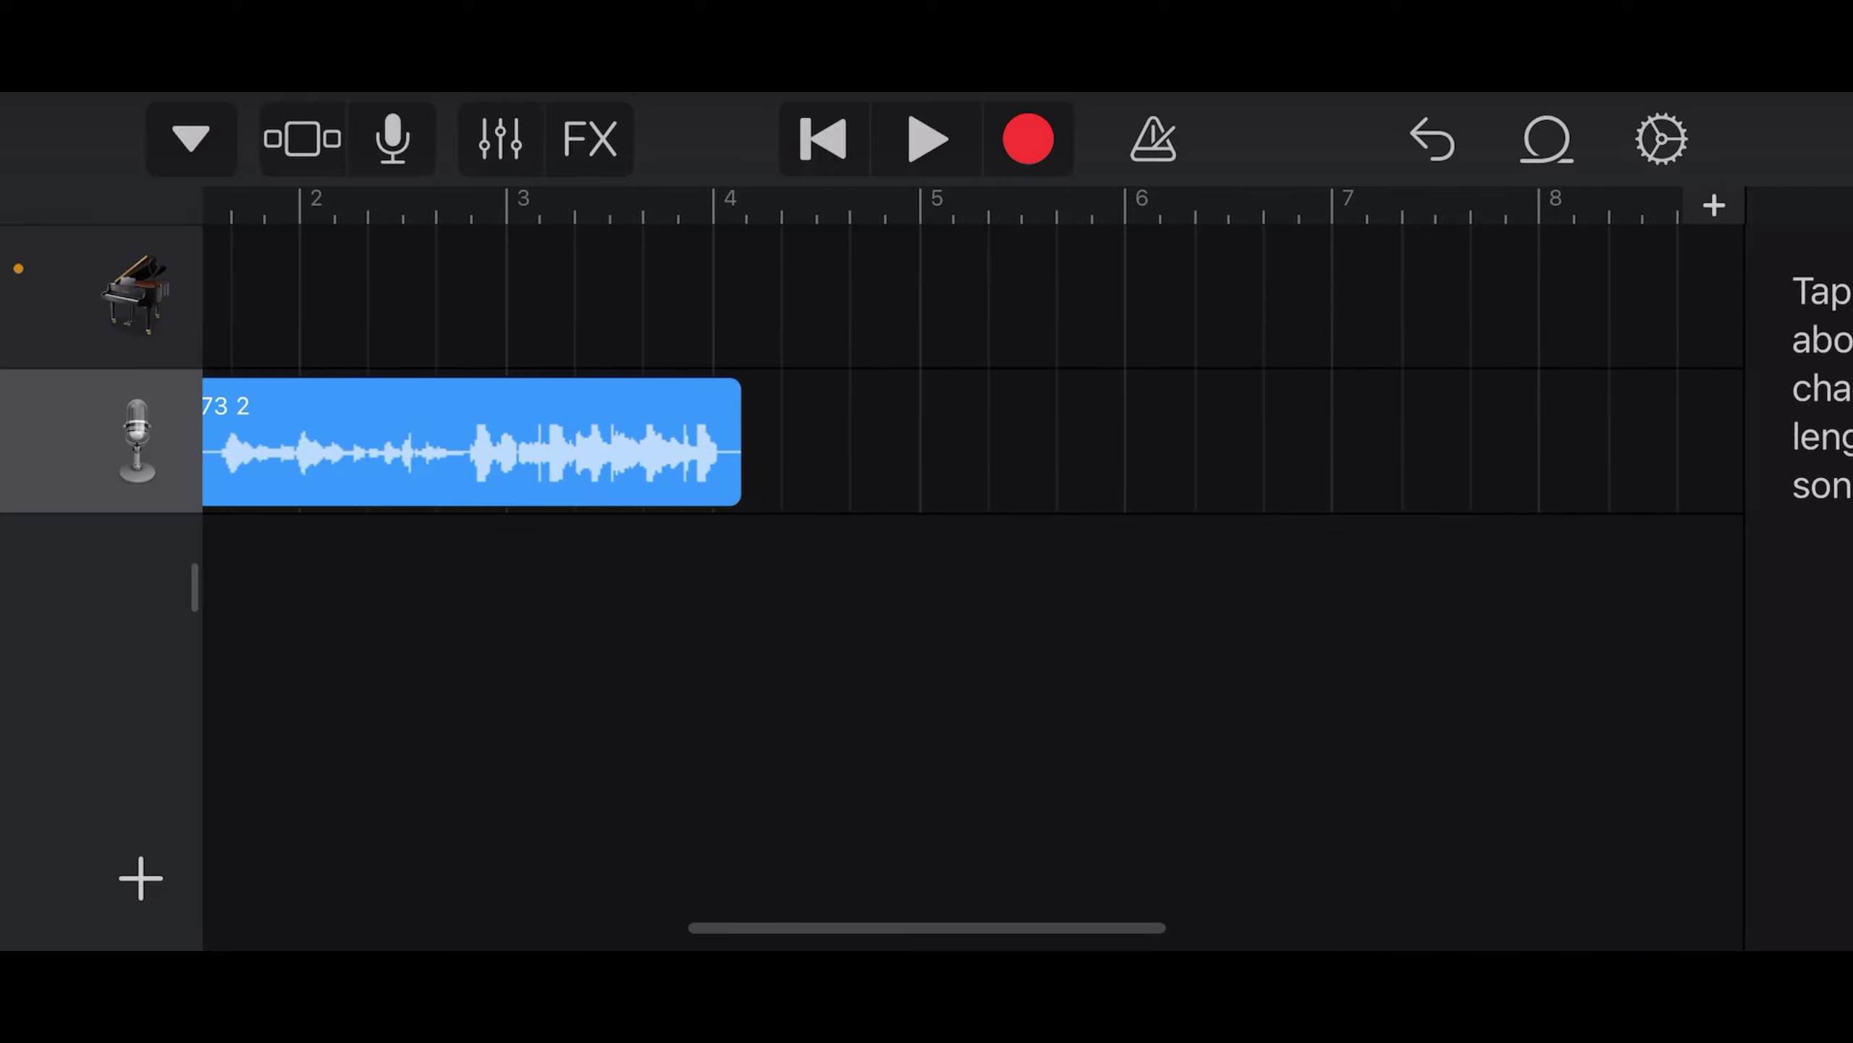
pyautogui.click(927, 140)
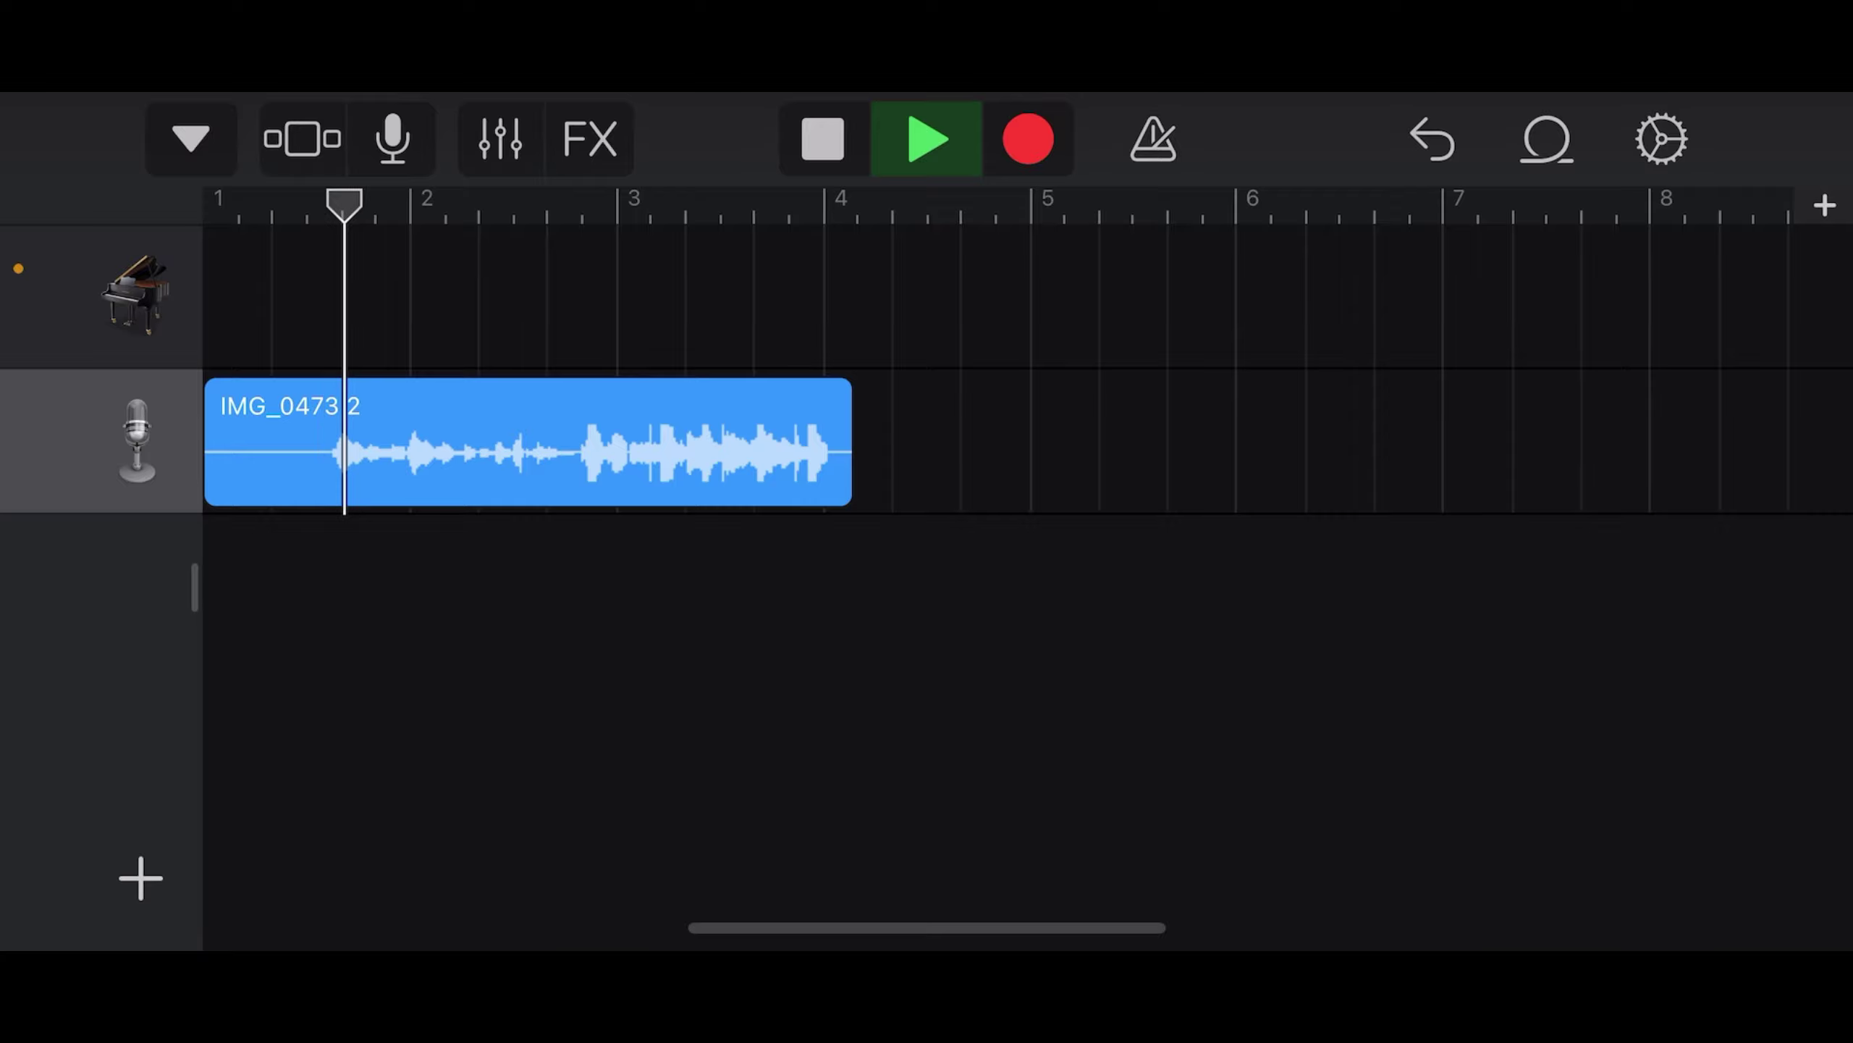
pyautogui.click(928, 139)
pyautogui.hscroll(-1, 927, 580)
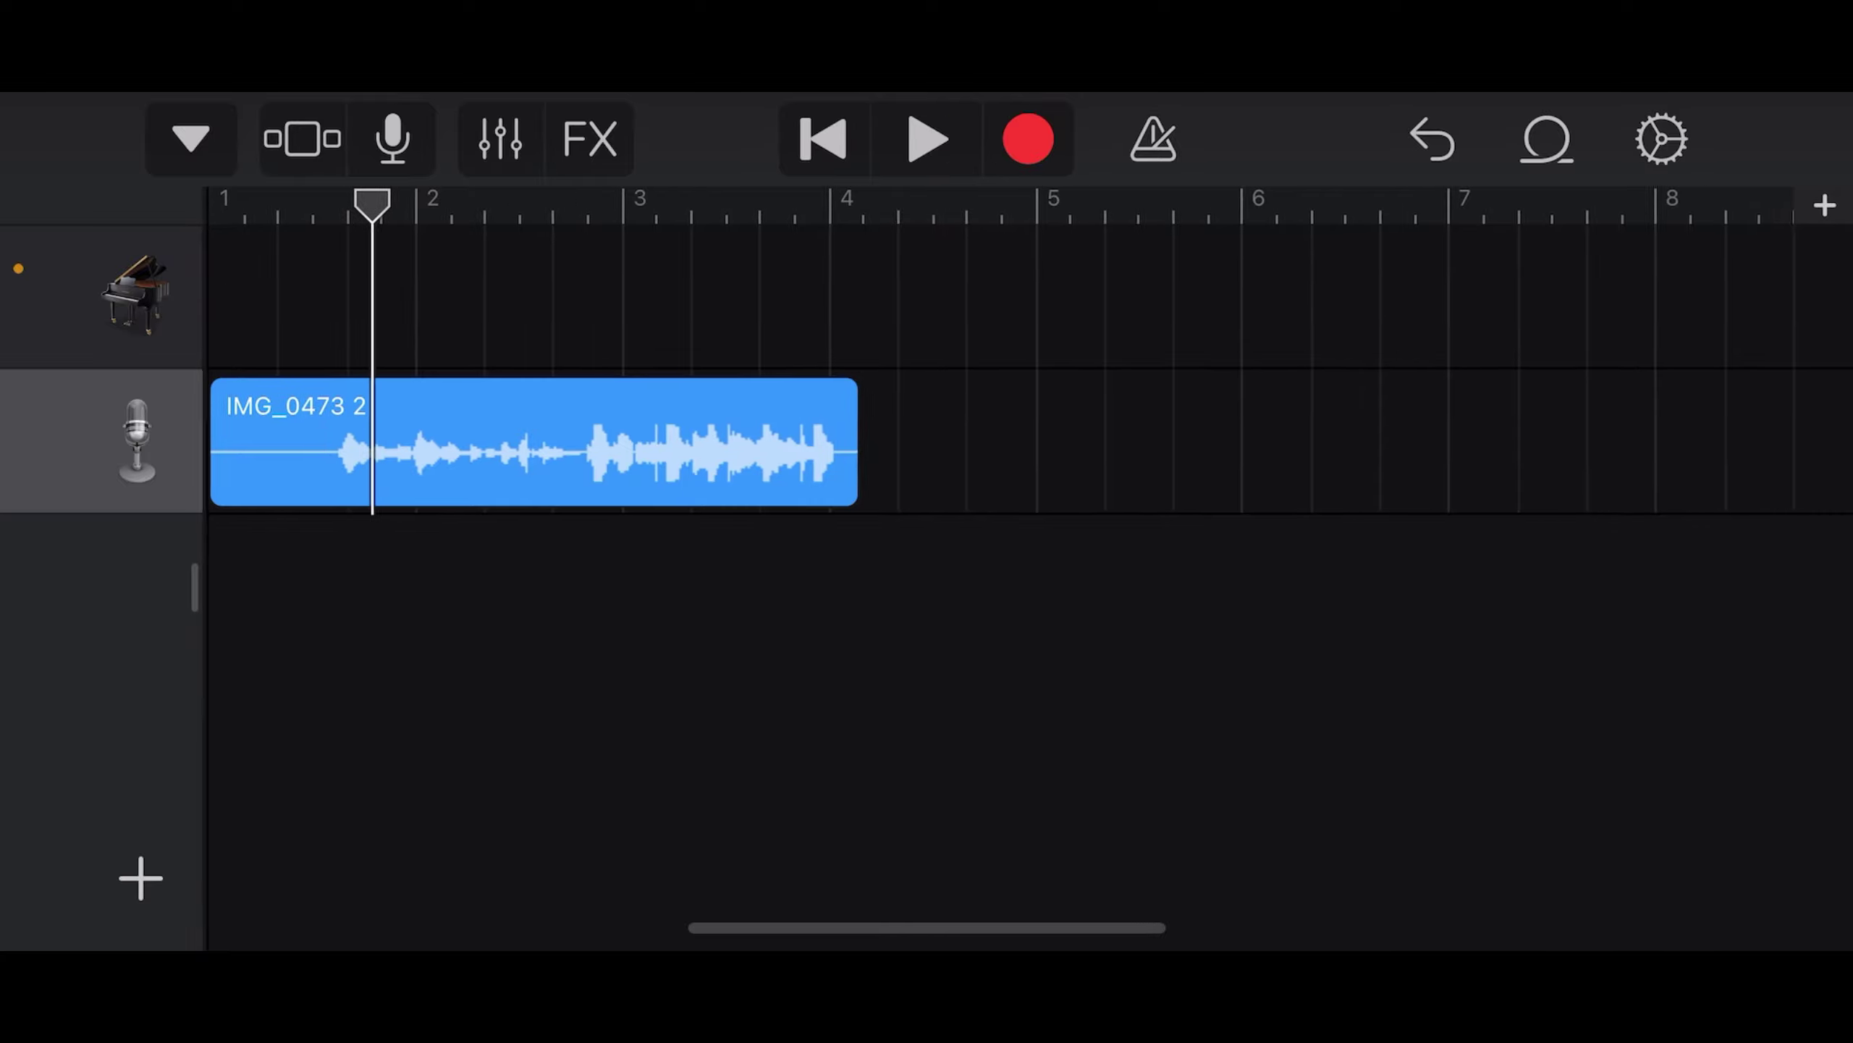
pyautogui.click(823, 140)
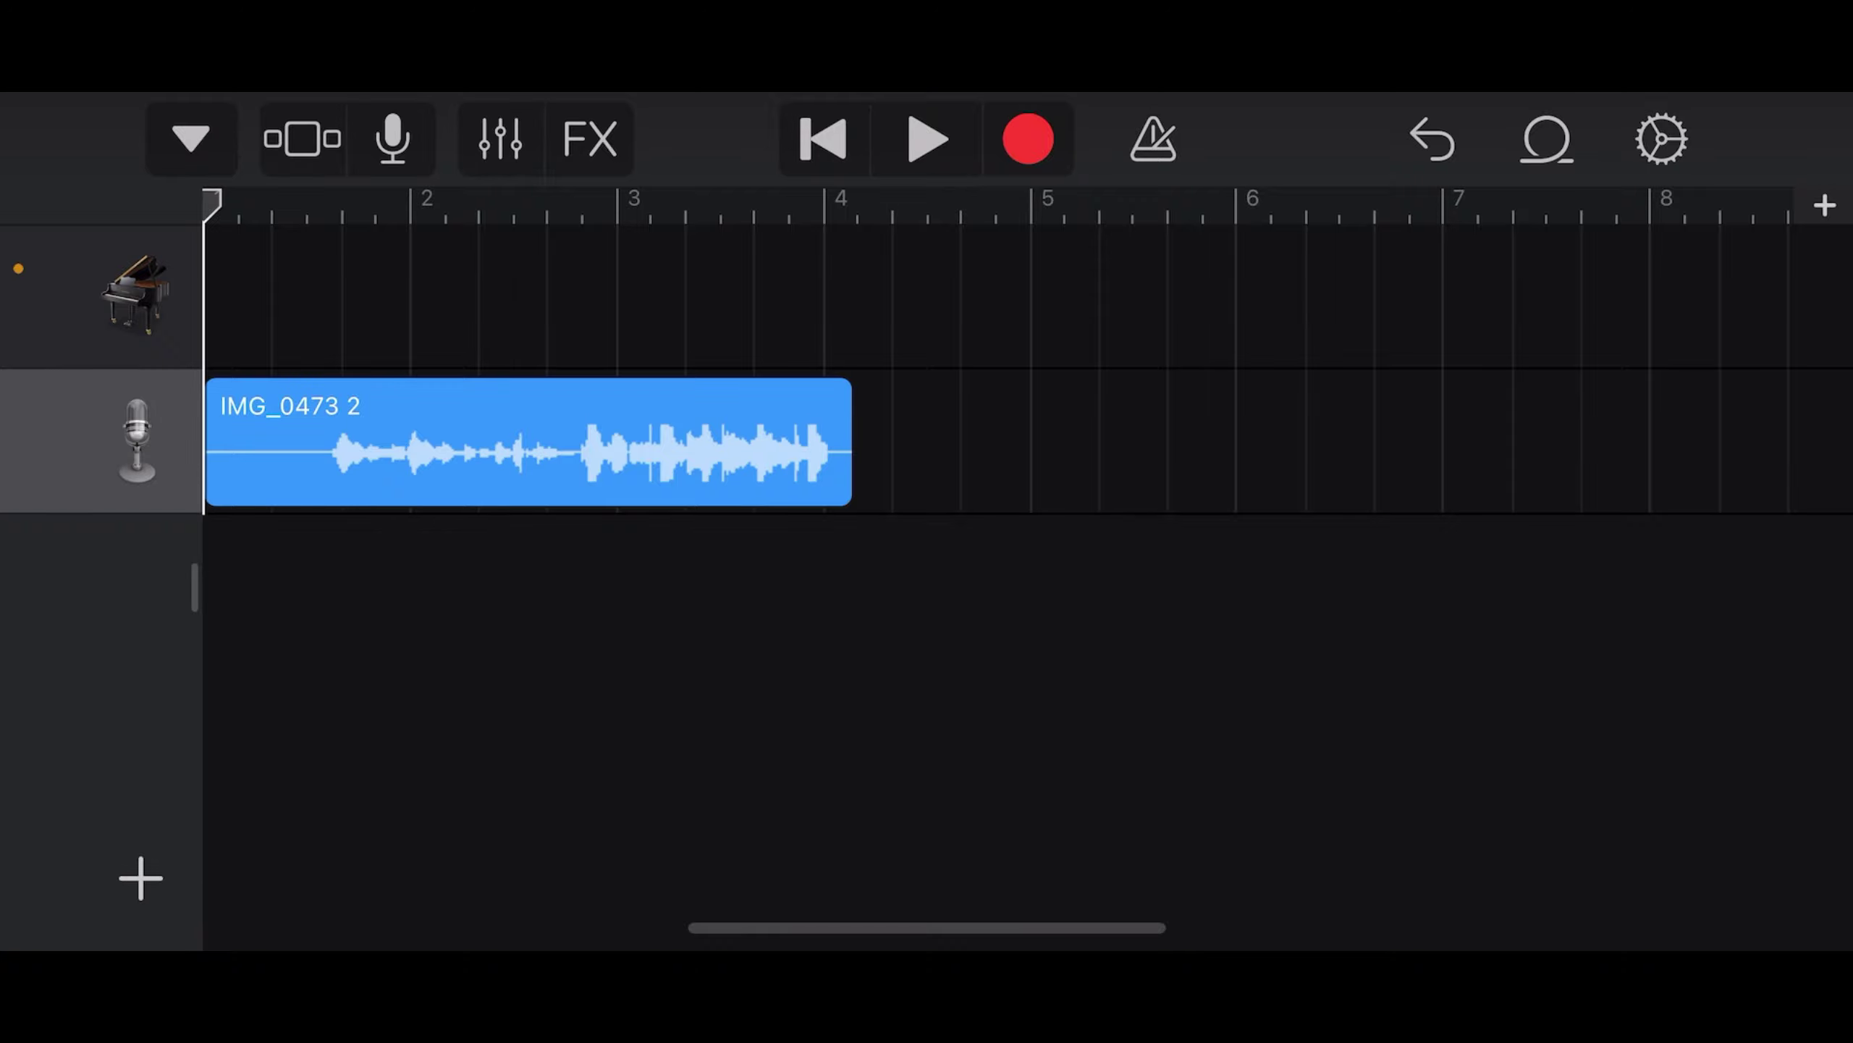
# Step: Add a second Keyboard track, then save My Song (29 KB) to My Songs
pyautogui.click(141, 877)
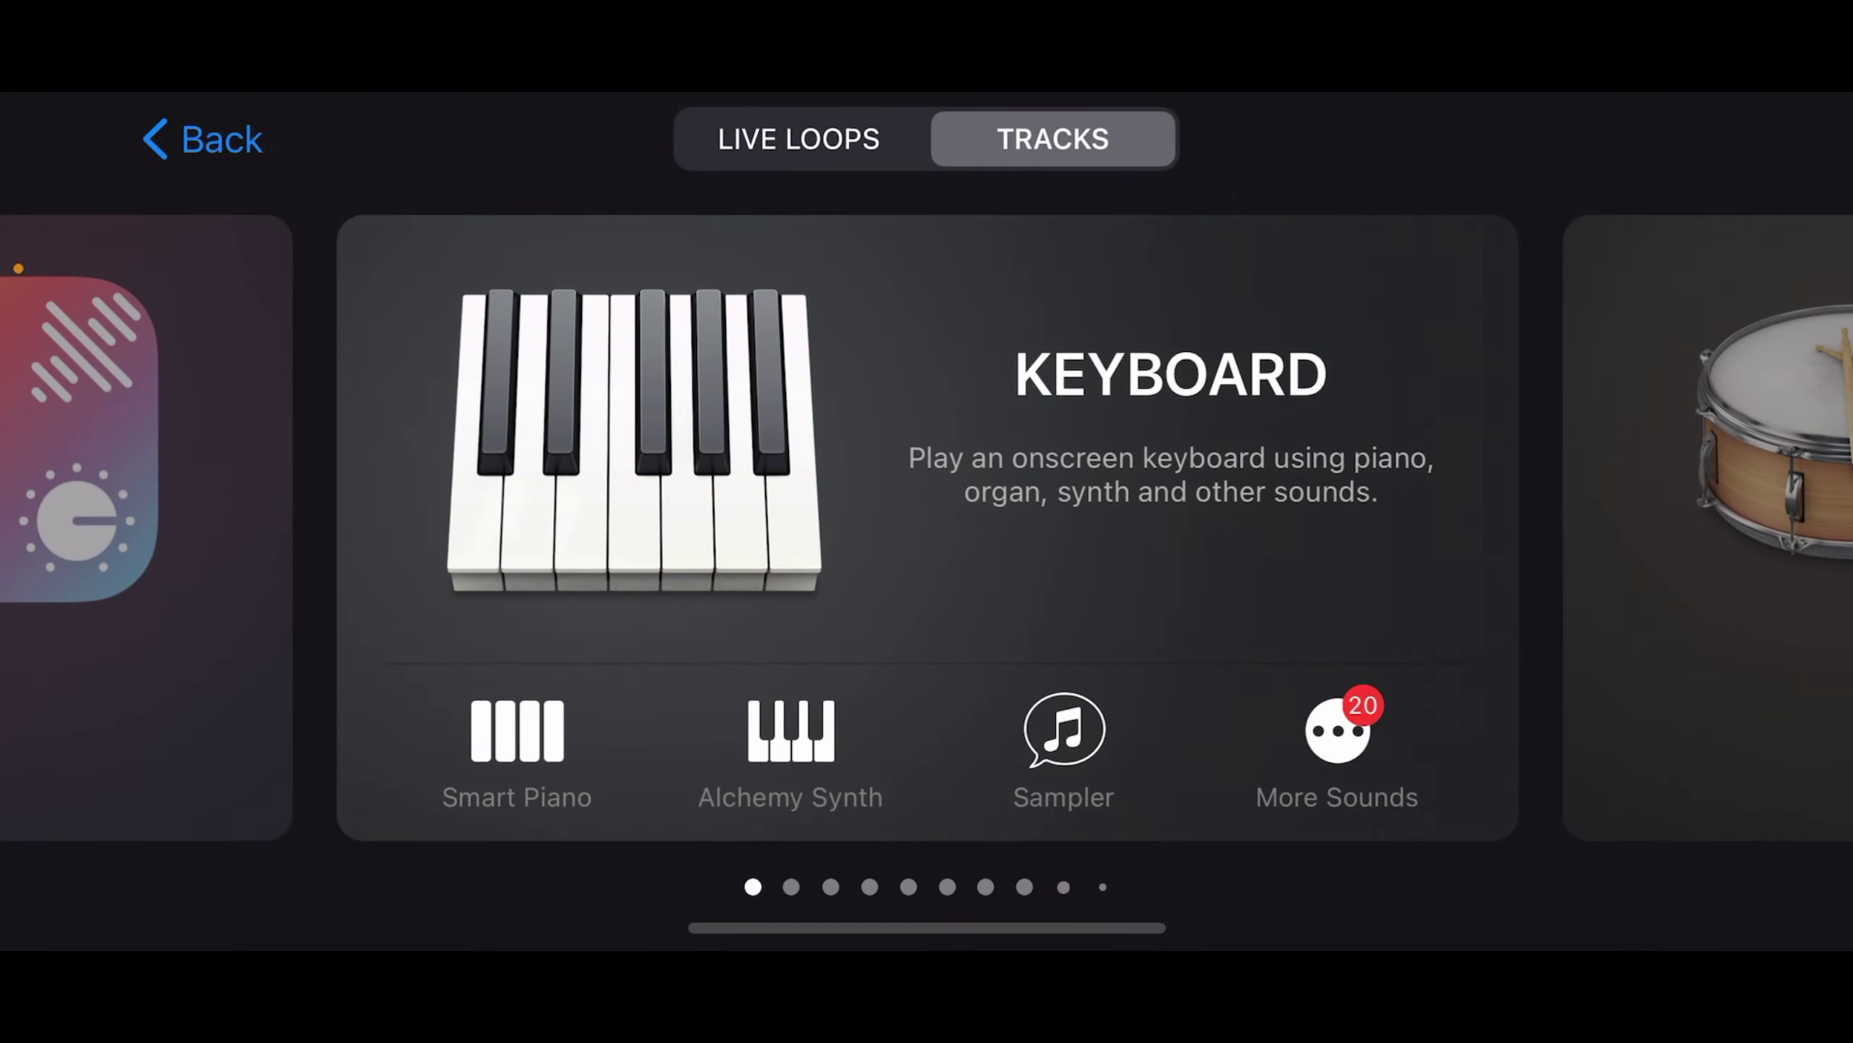
pyautogui.click(635, 442)
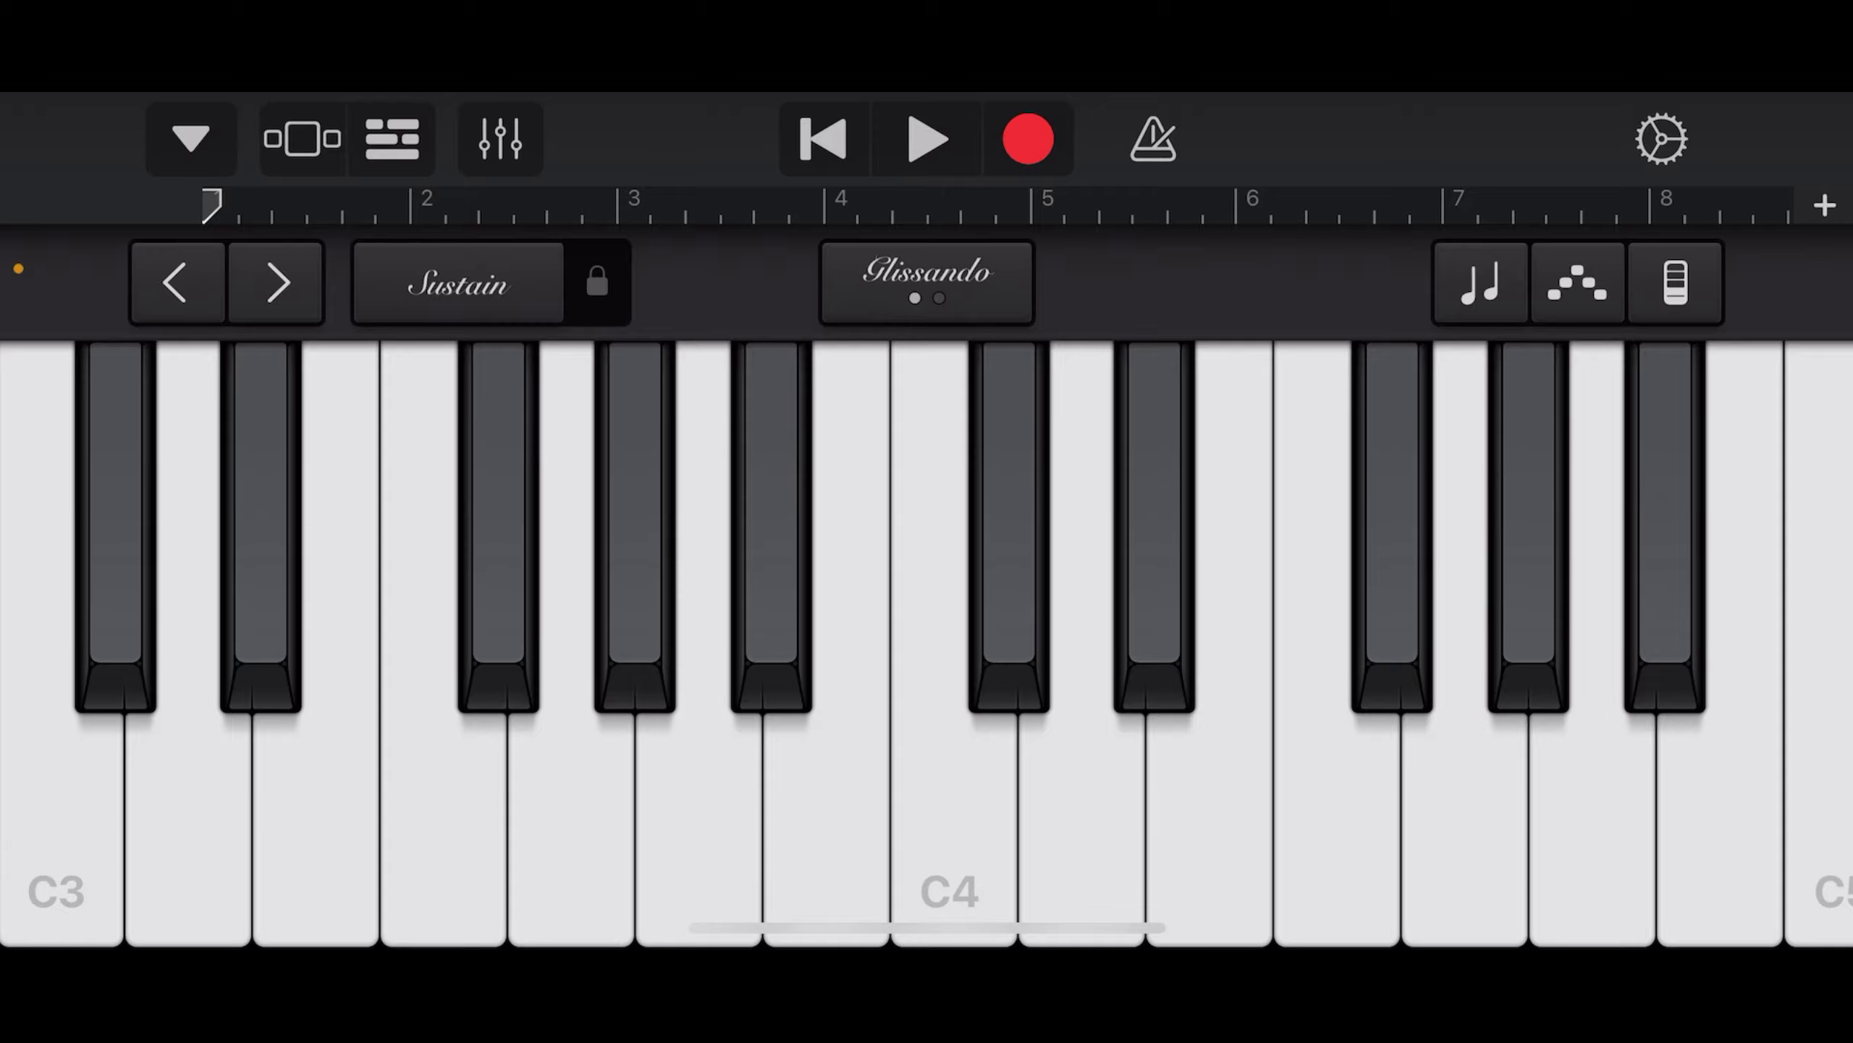
pyautogui.click(391, 139)
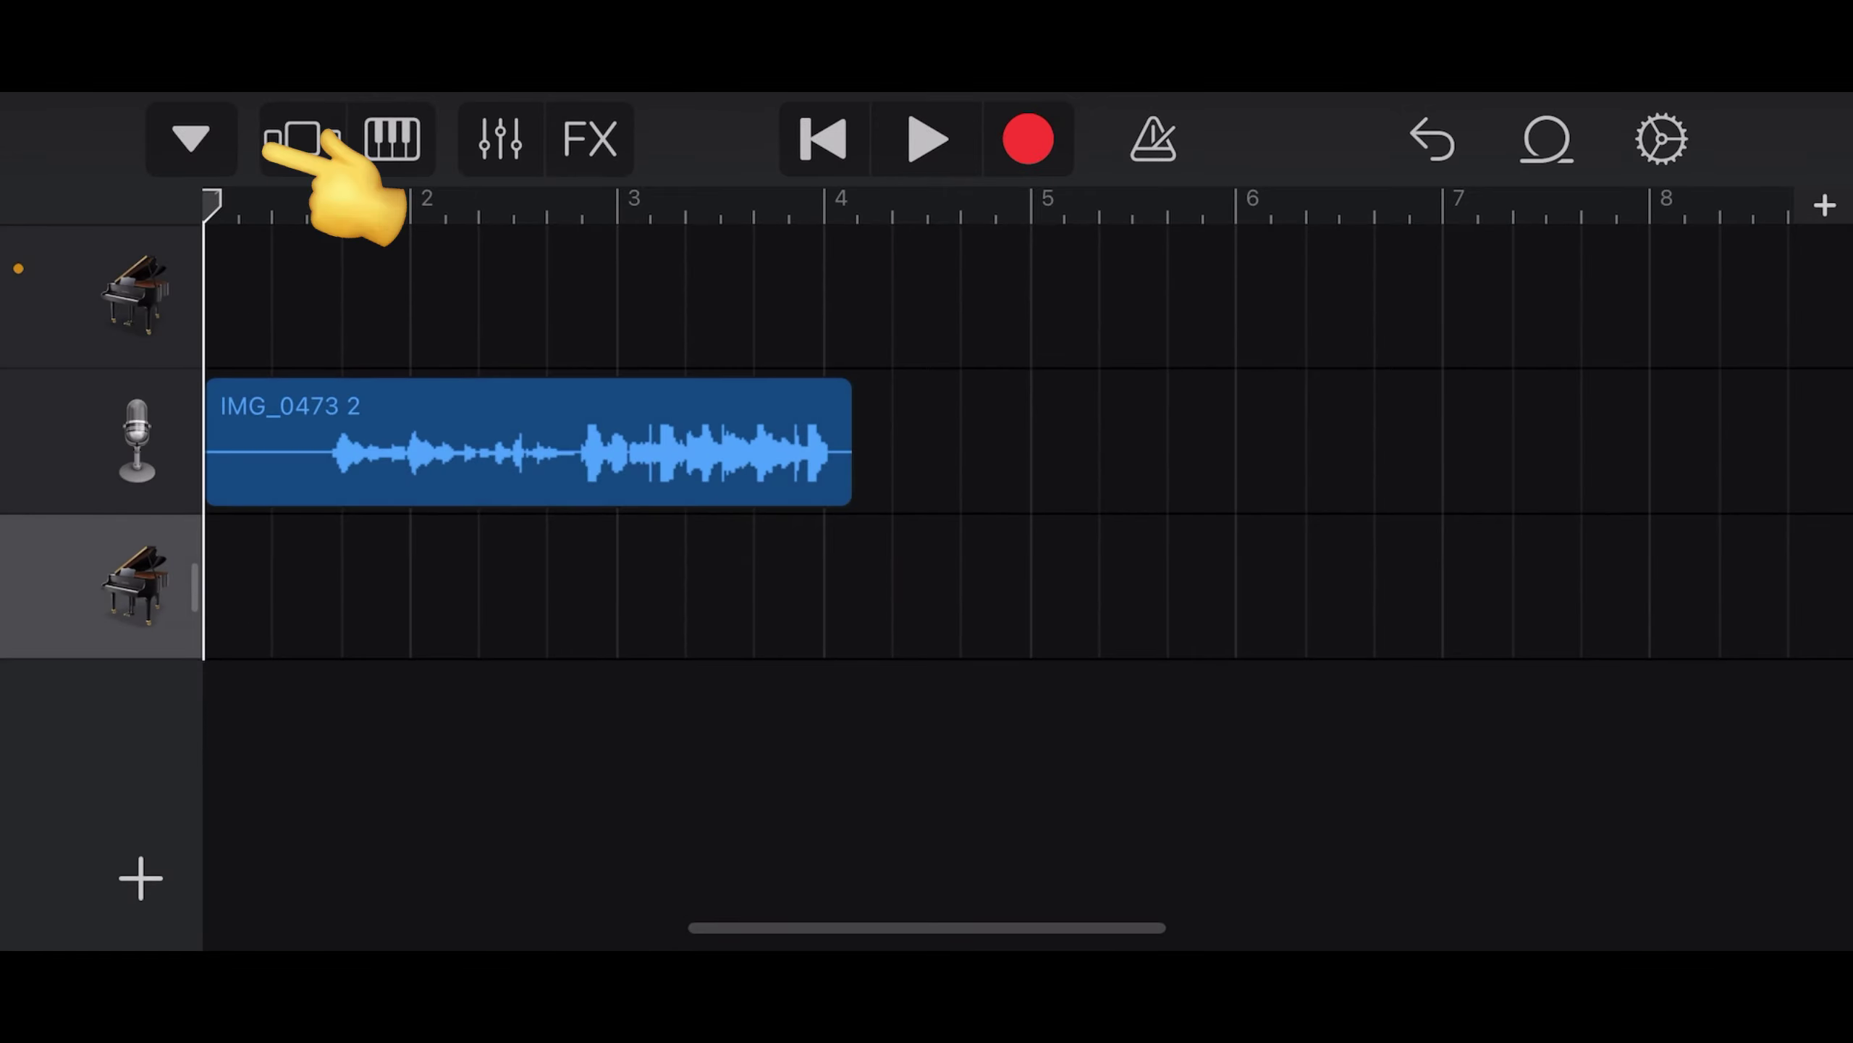
pyautogui.click(189, 139)
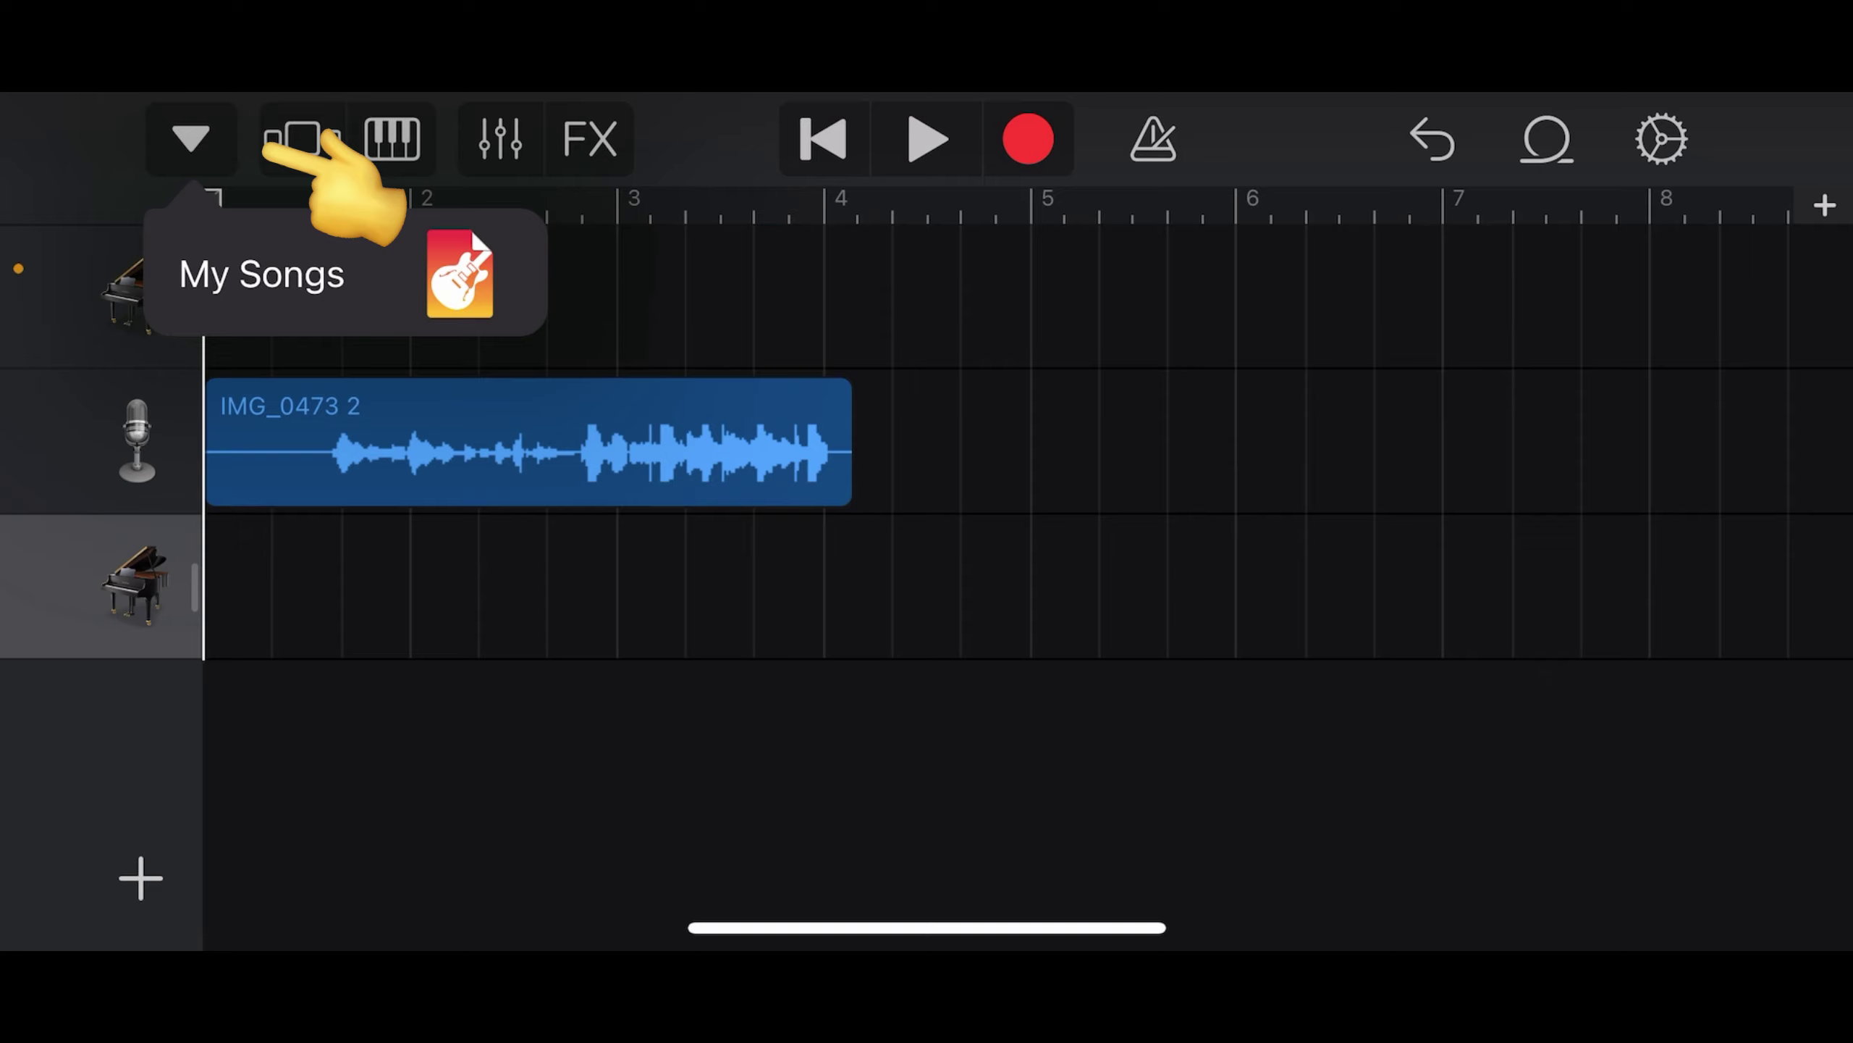
pyautogui.click(262, 275)
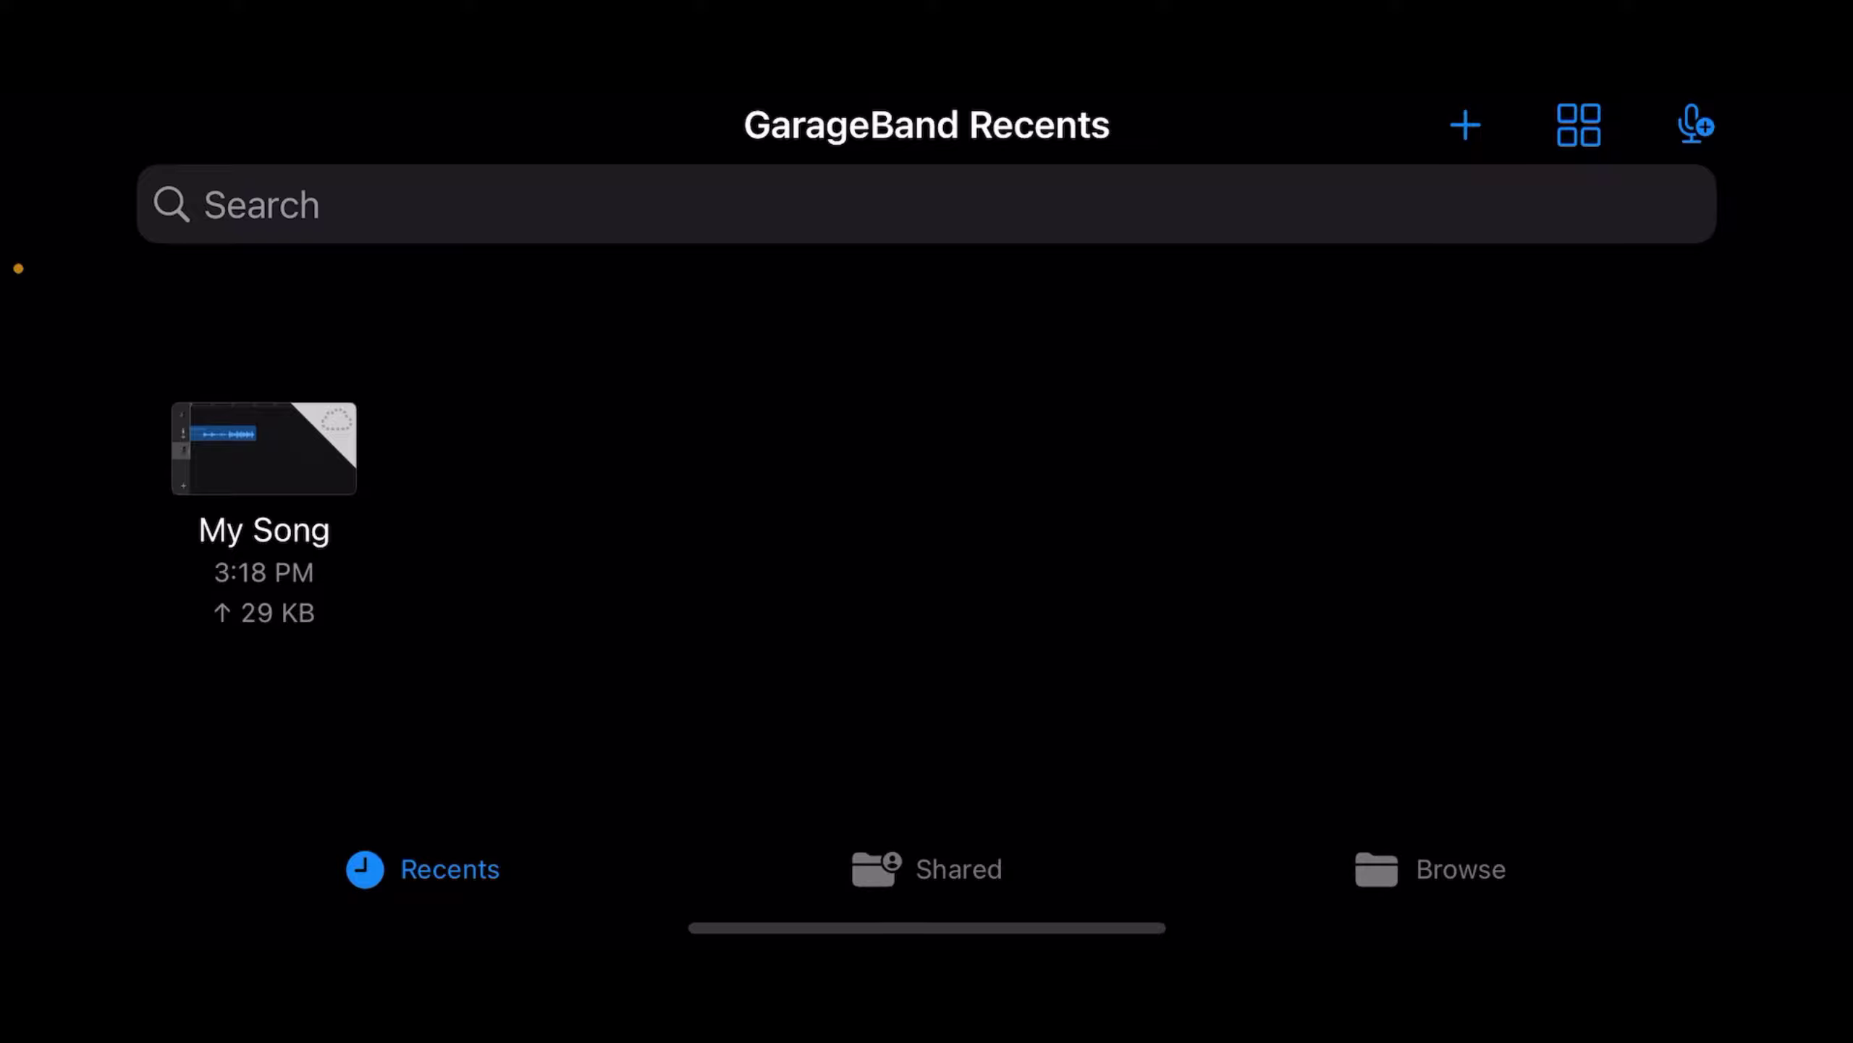
# Step: Share My Song as a Ringtone, rename it 'test', and export it
pyautogui.rightClick(264, 450)
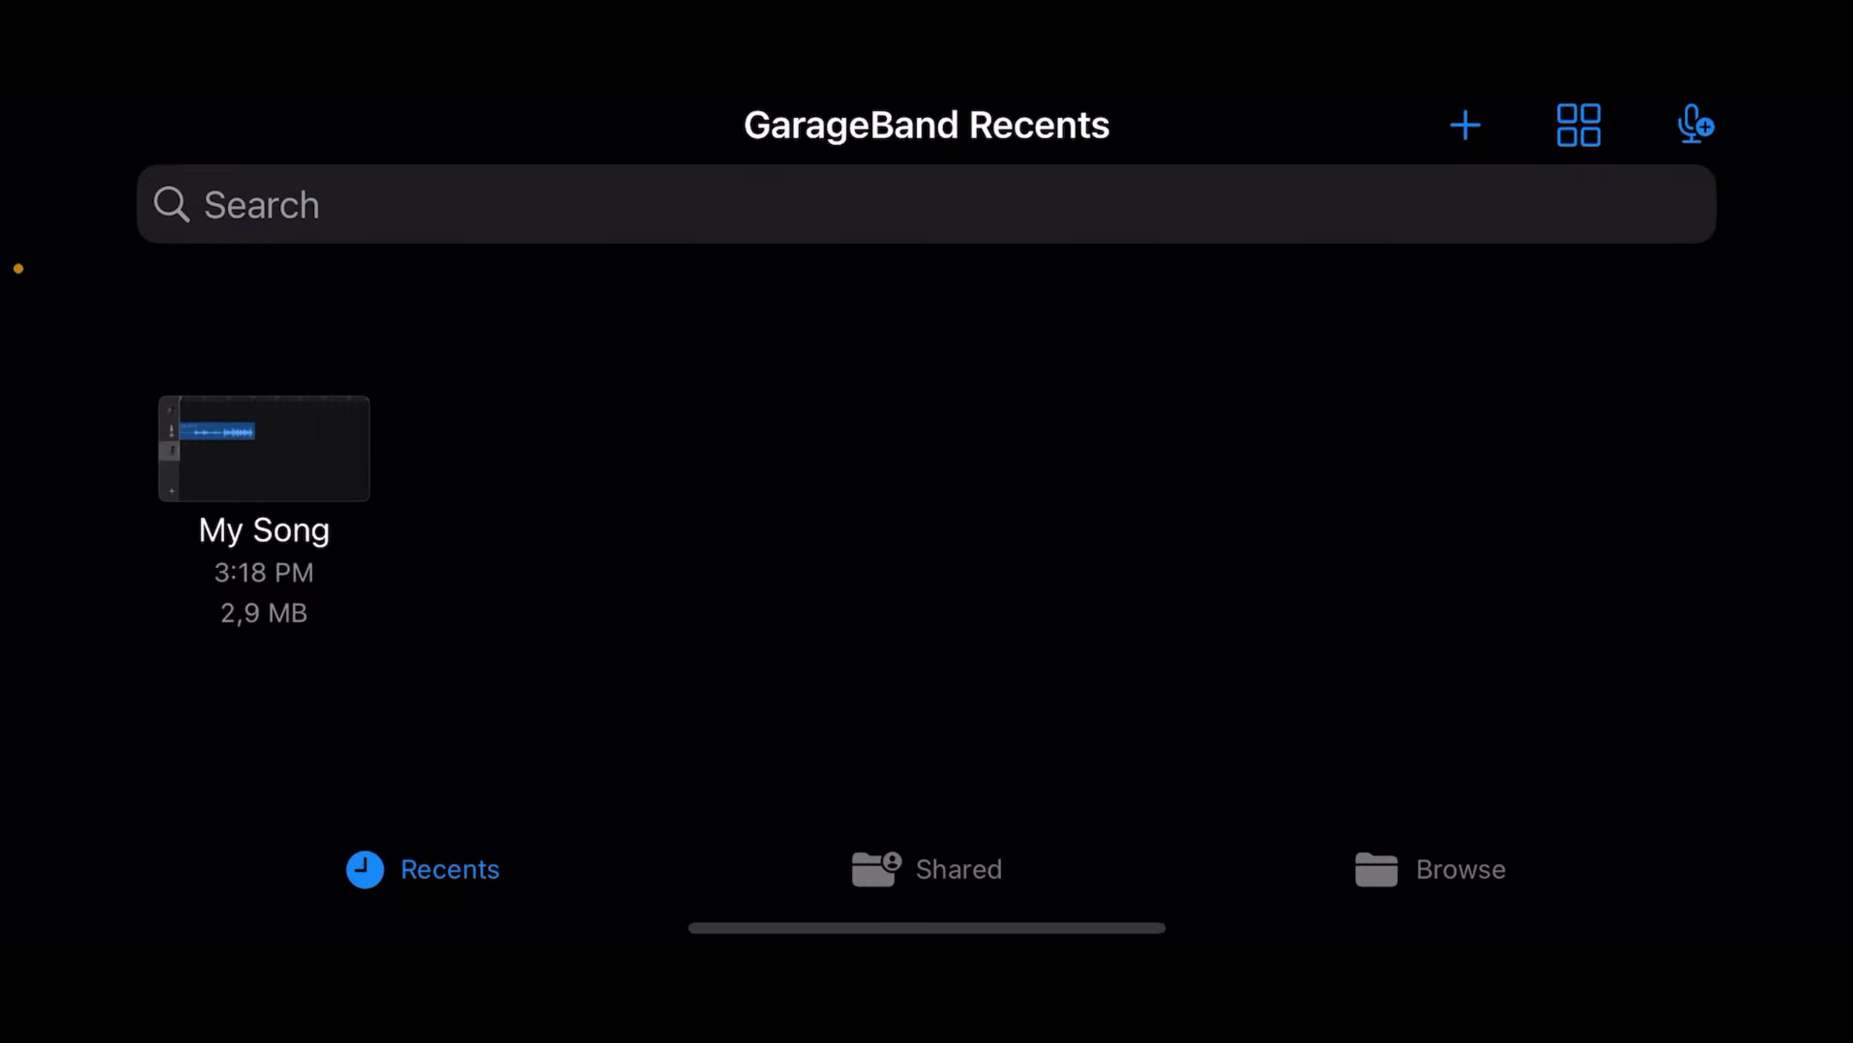
pyautogui.scroll(-3, 690, 522)
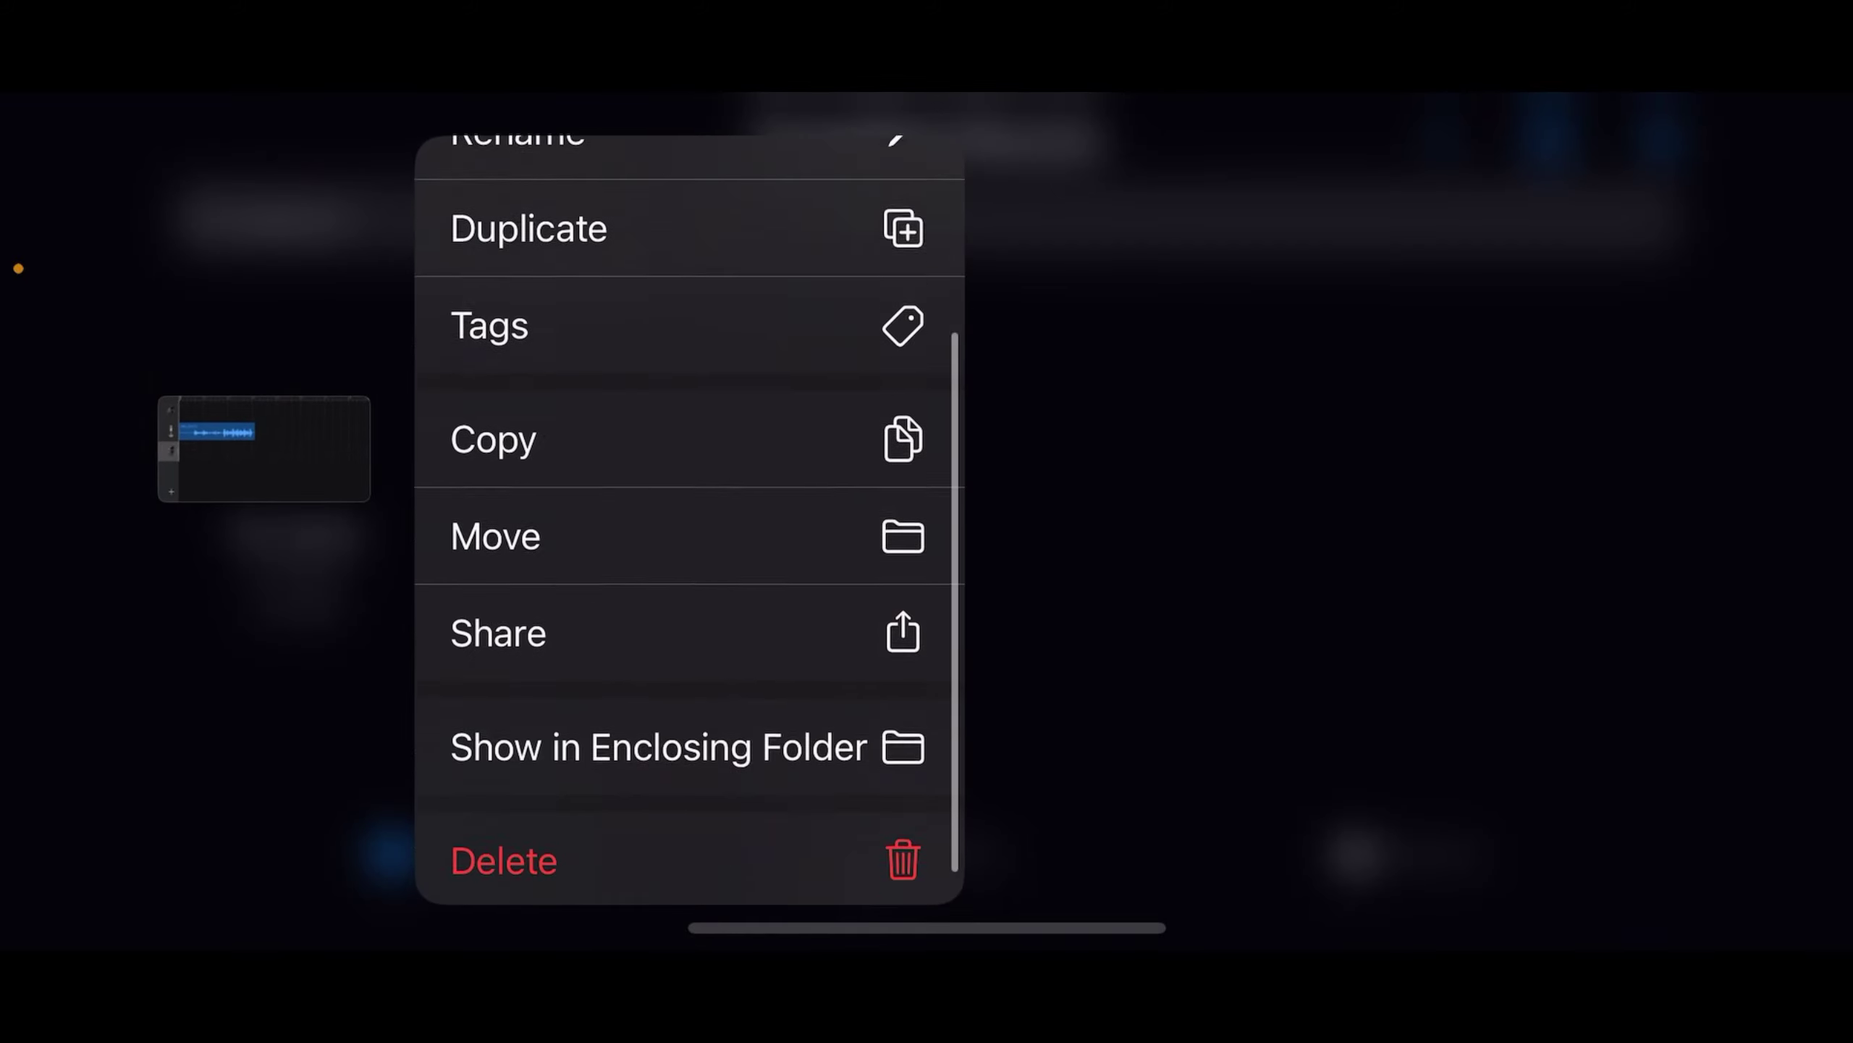
pyautogui.click(650, 605)
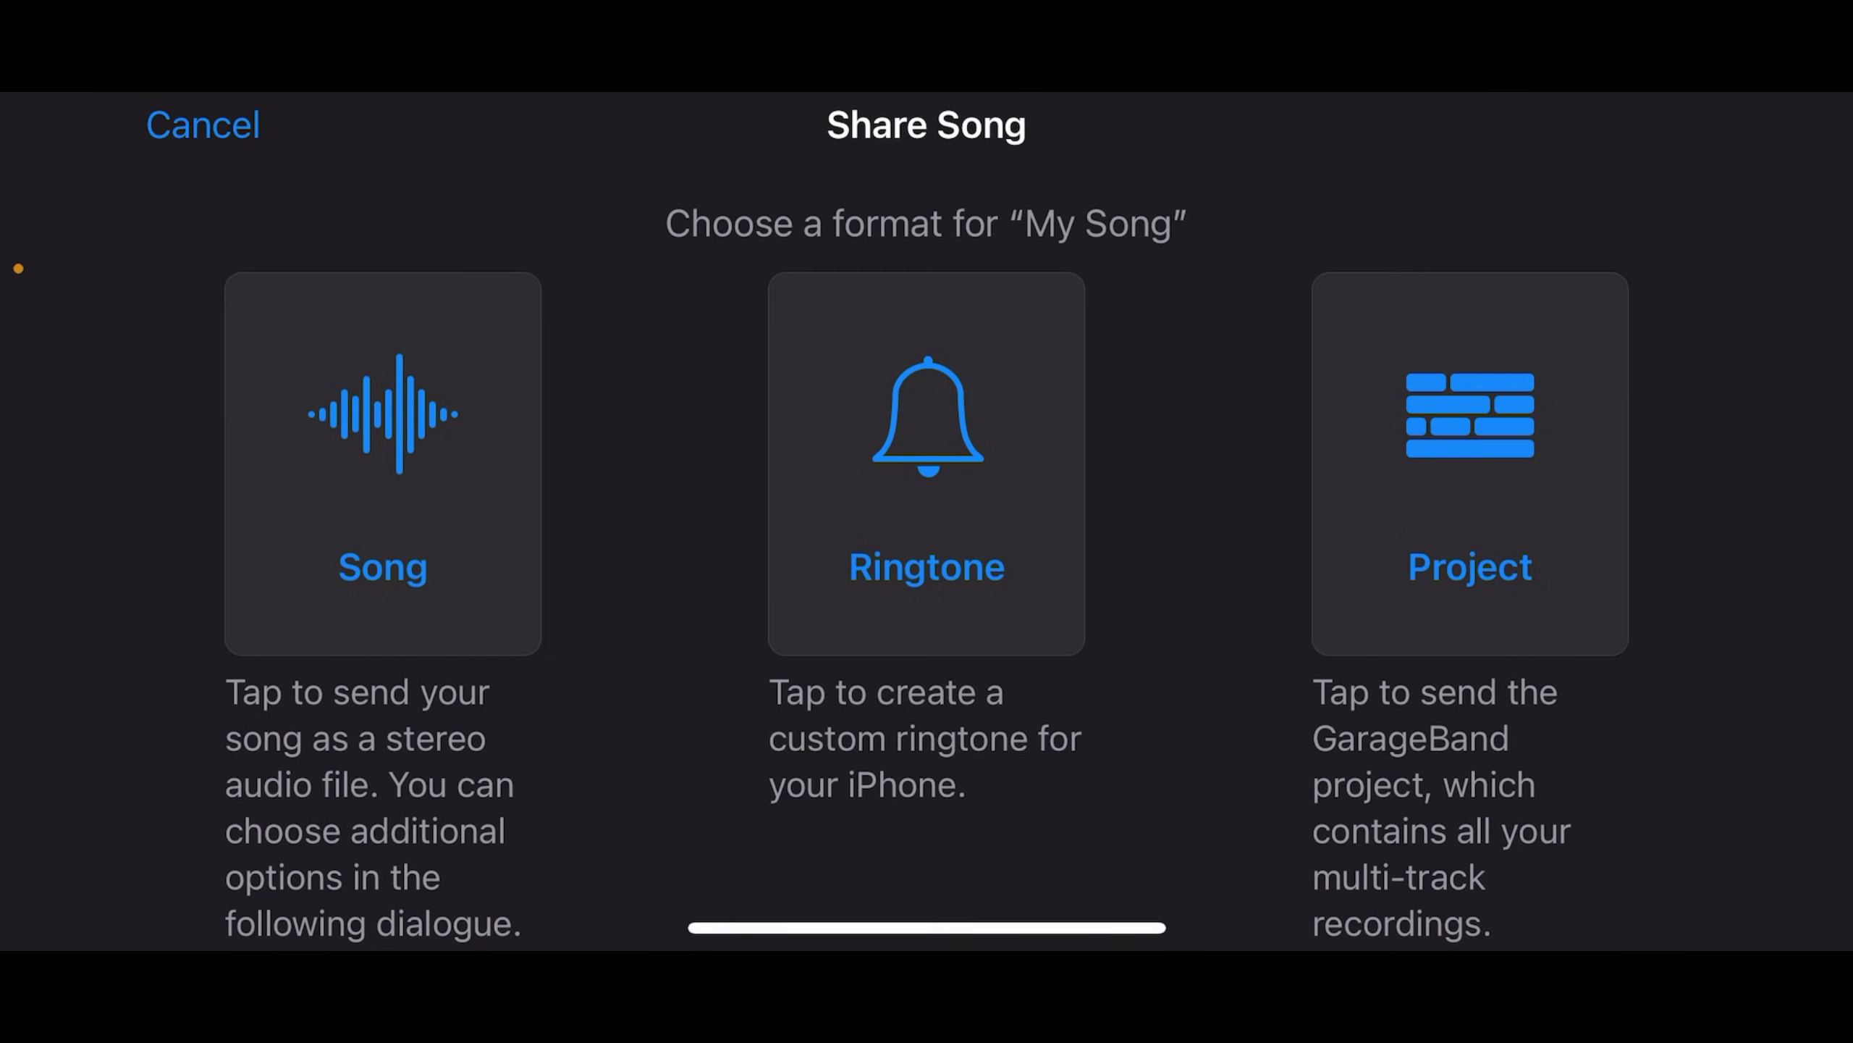
pyautogui.click(927, 464)
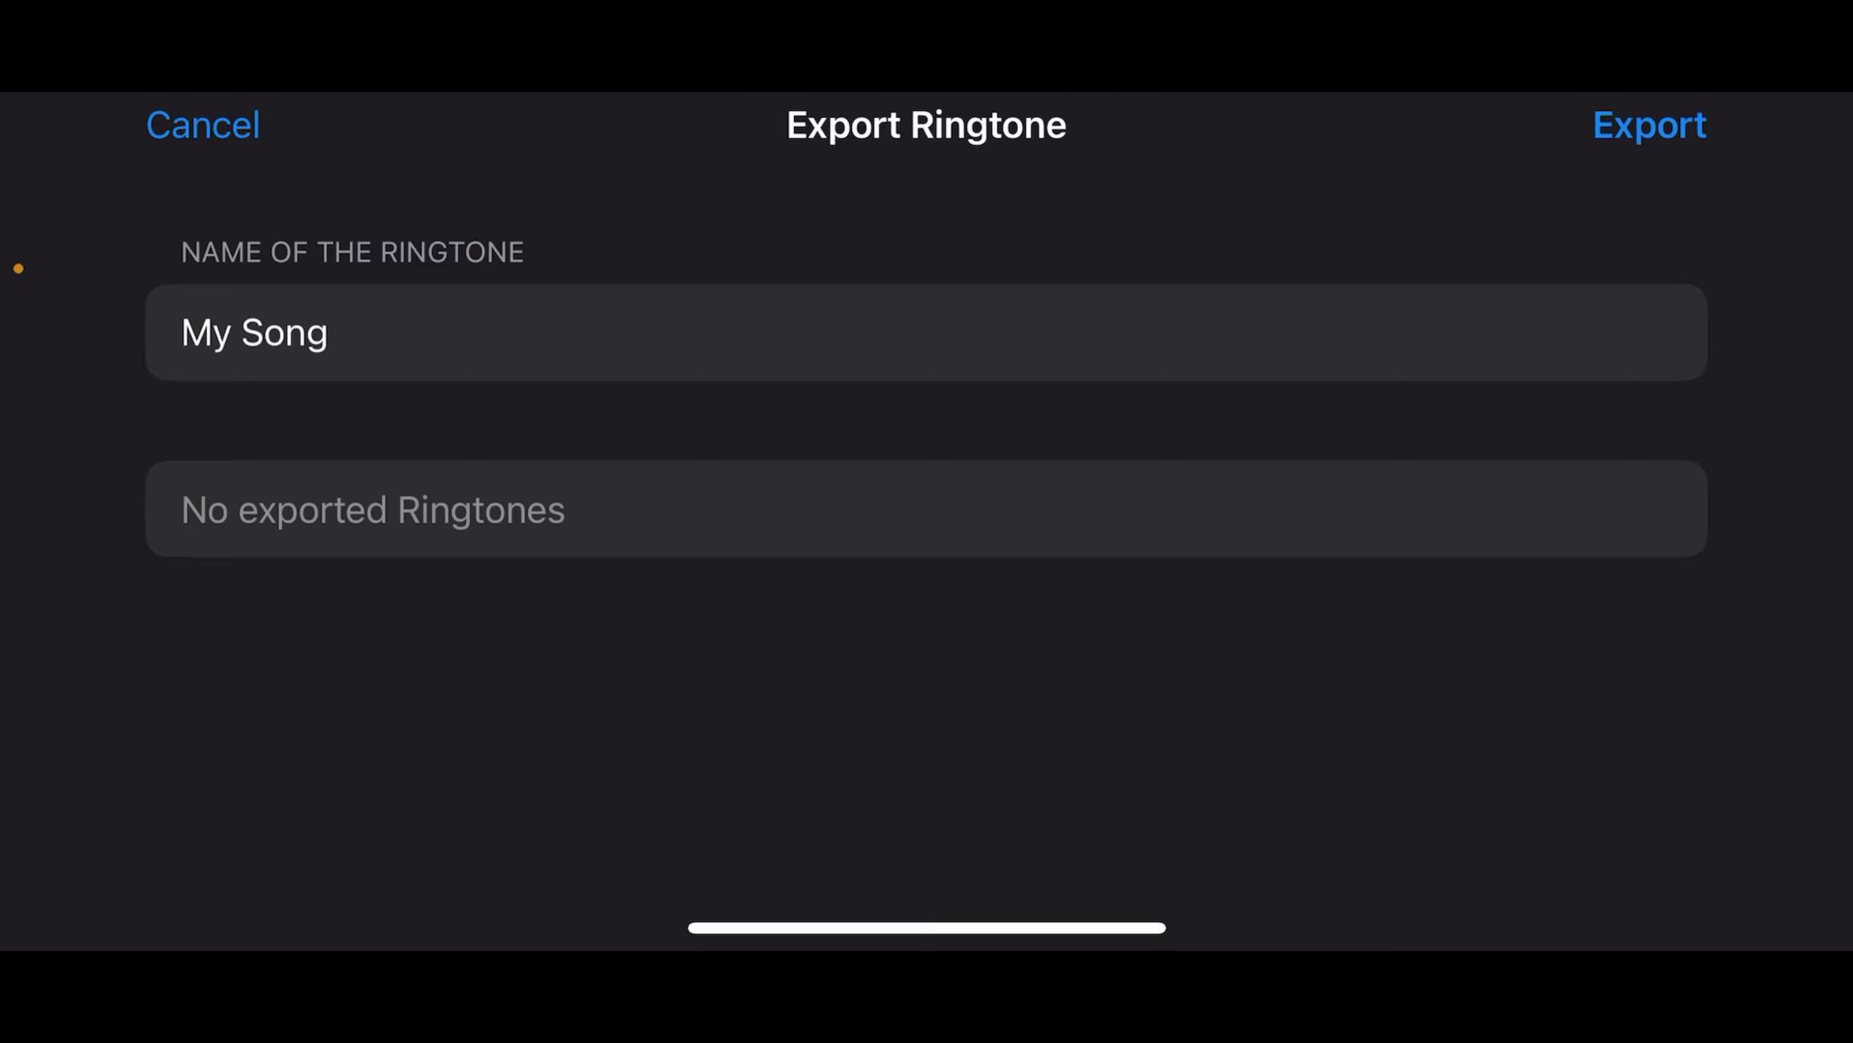
pyautogui.click(928, 333)
pyautogui.press('BackSpace')
pyautogui.press('BackSpace')
pyautogui.press('BackSpace')
pyautogui.press('BackSpace')
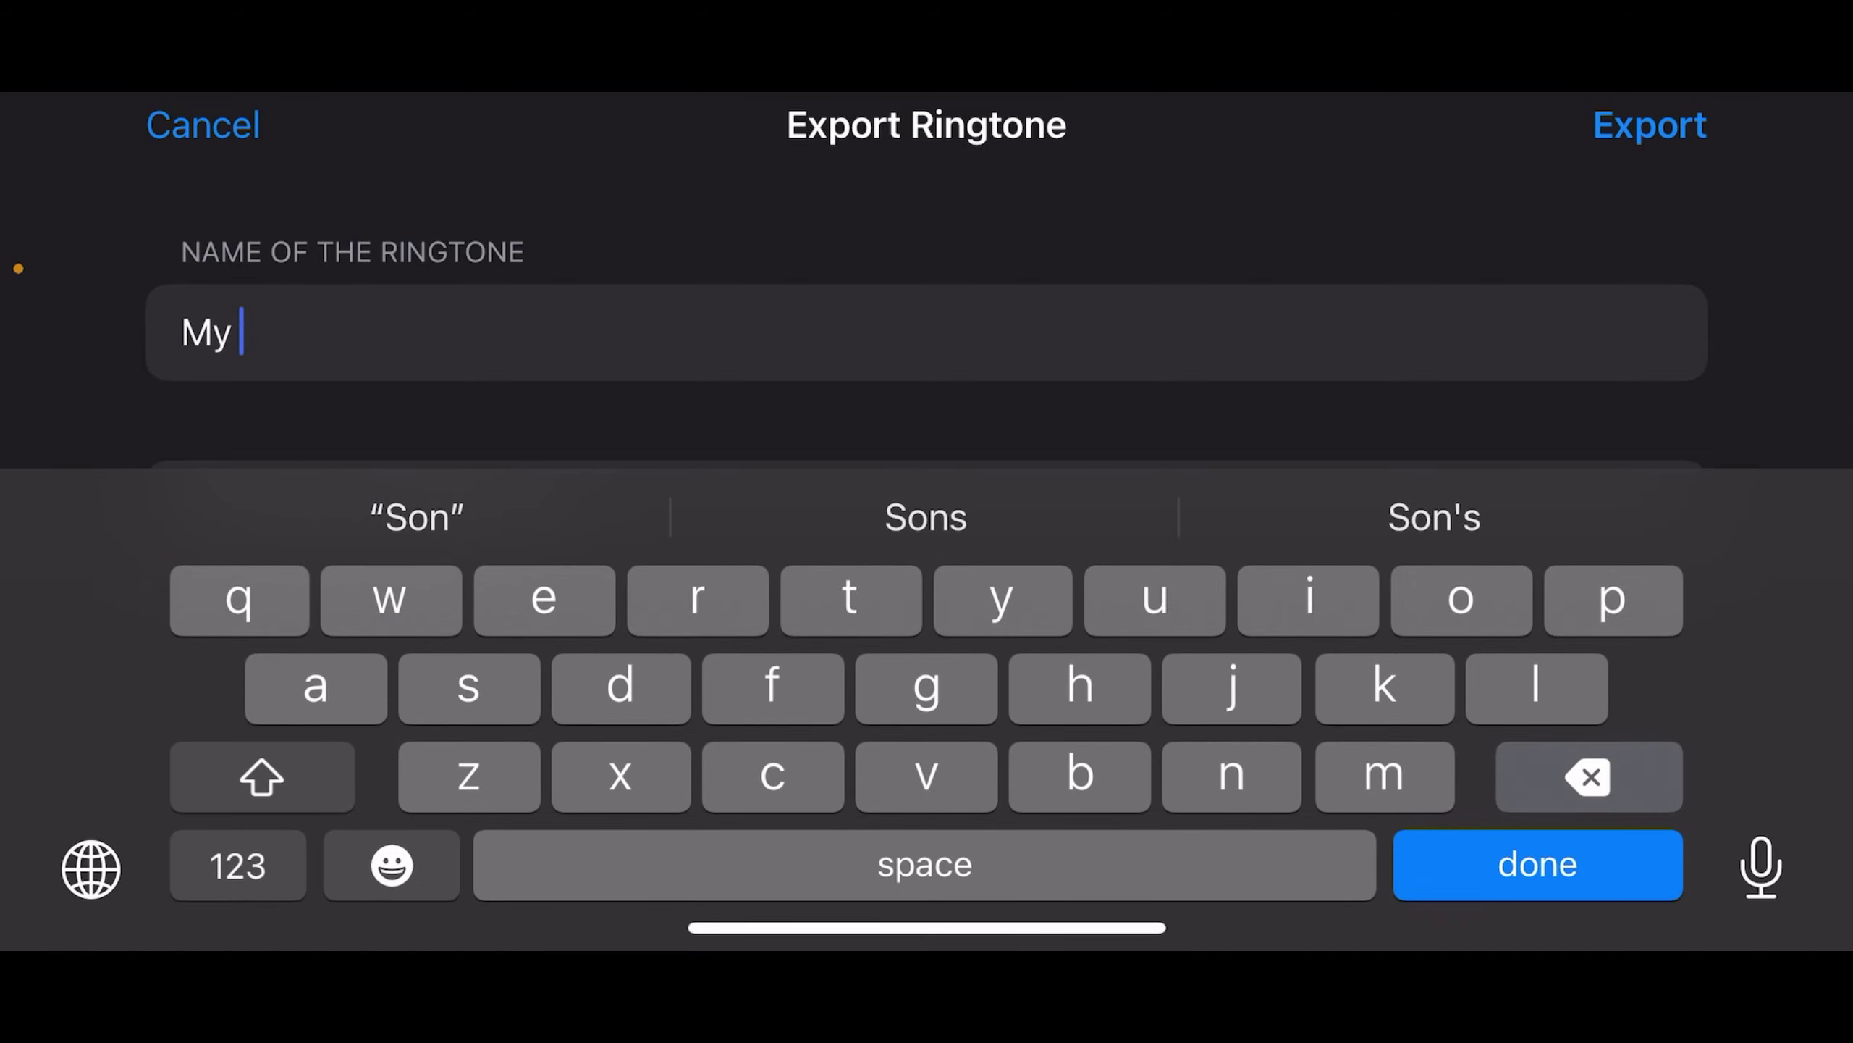
pyautogui.press('BackSpace')
pyautogui.press('BackSpace')
pyautogui.press('BackSpace')
pyautogui.write('tes')
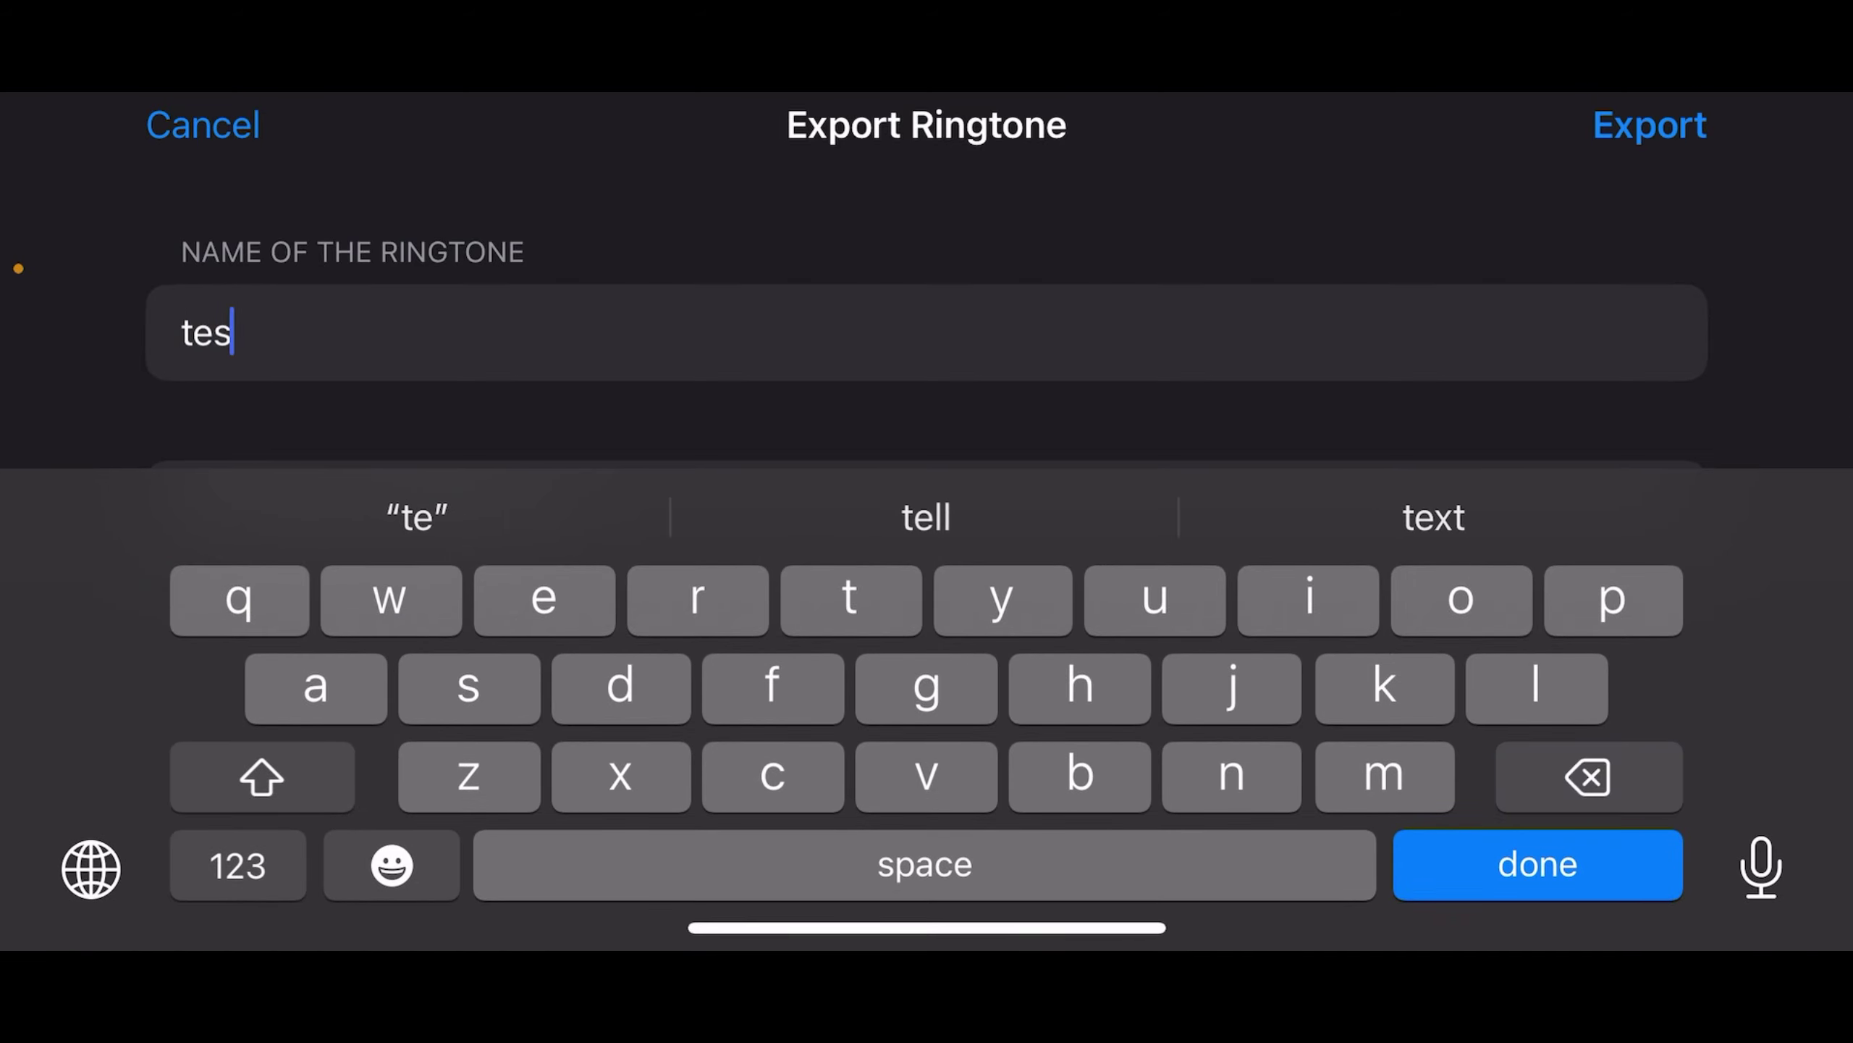
pyautogui.write('t')
pyautogui.click(1650, 124)
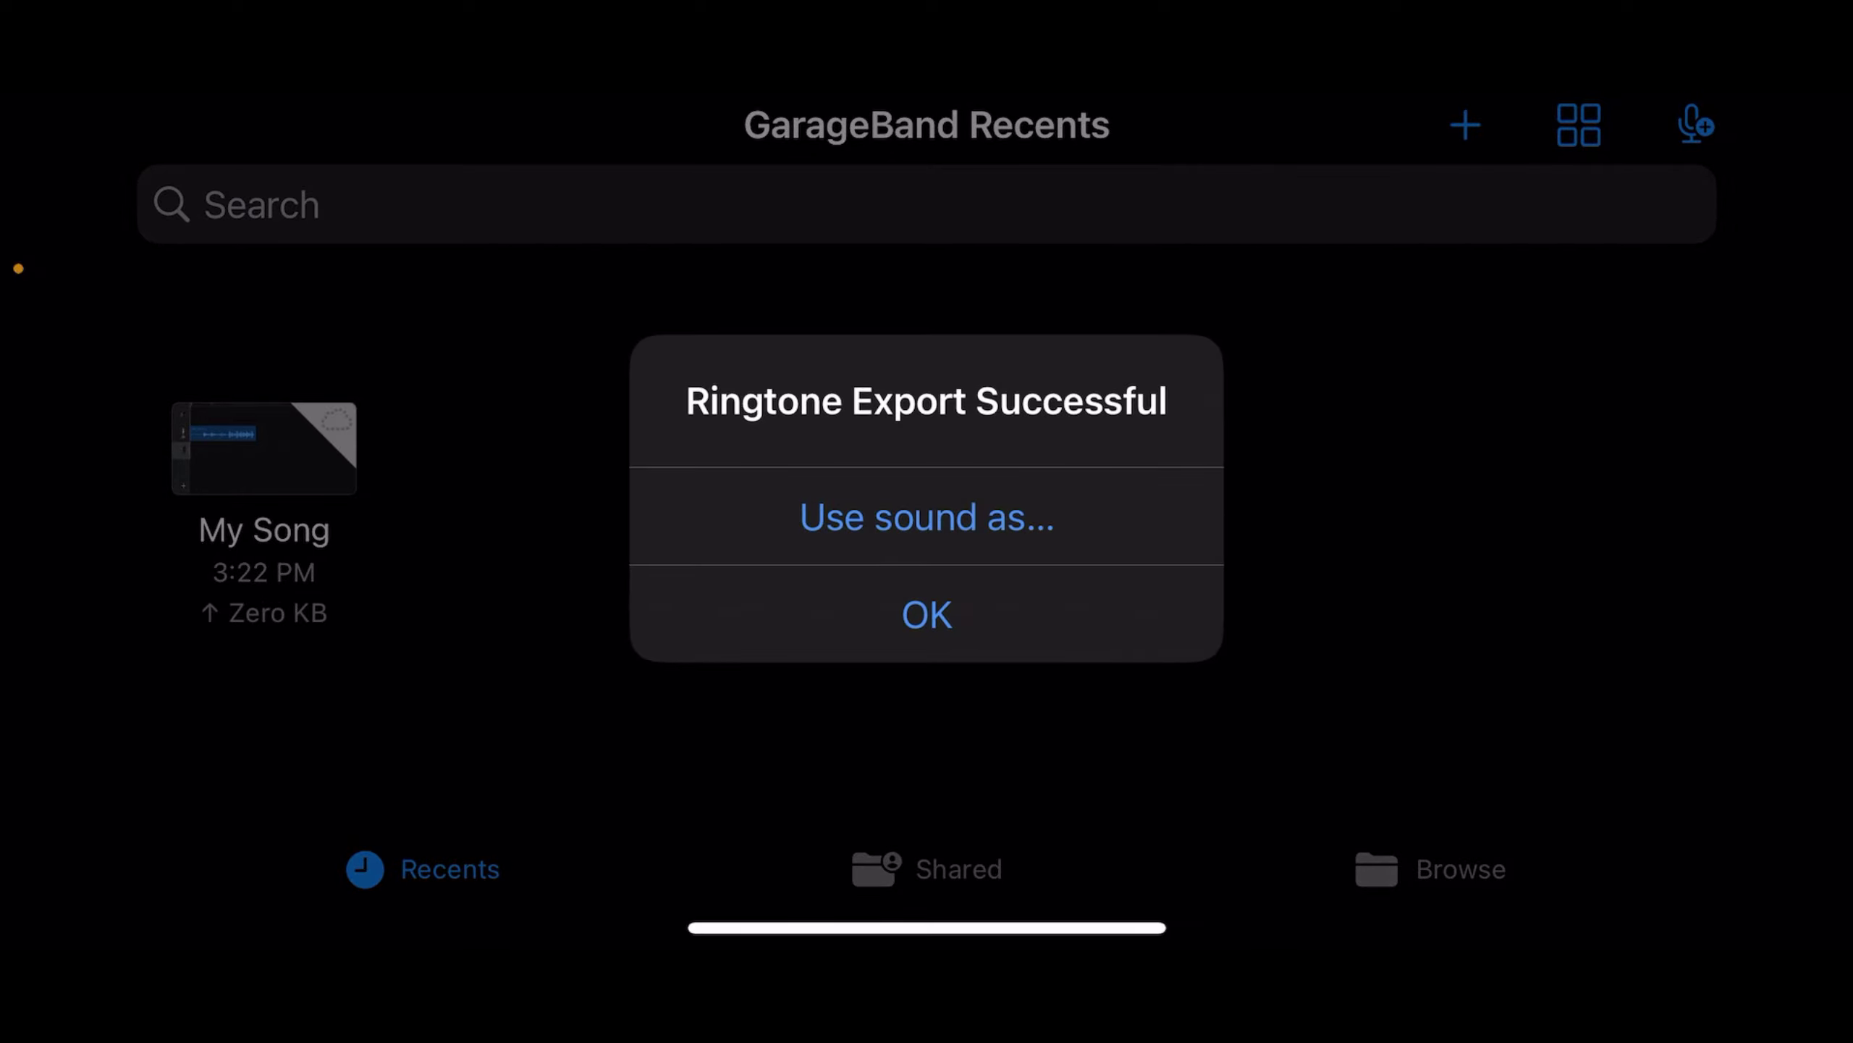
# Step: Dismiss the export confirmation and open Settings > Sounds & Haptics > Ringtone from Utilities
pyautogui.click(927, 614)
pyautogui.moveTo(926, 927); pyautogui.dragTo(927, 580)
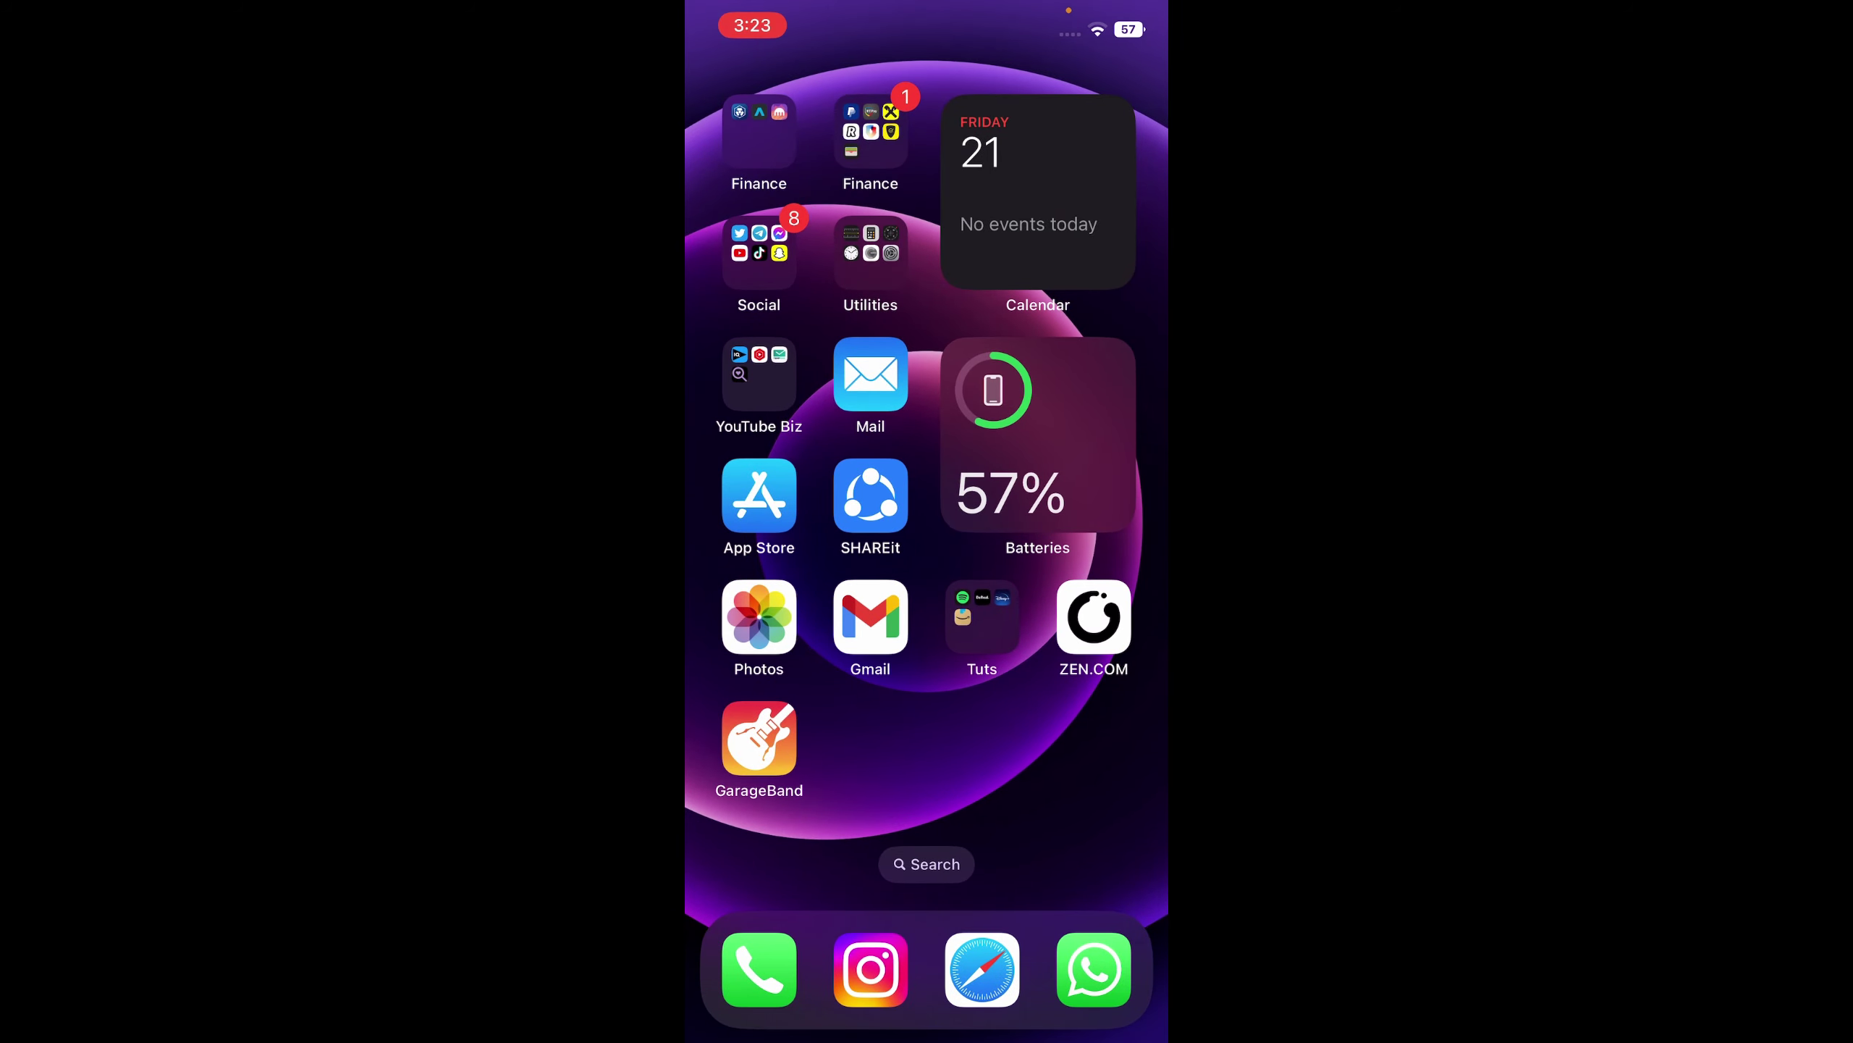
pyautogui.click(870, 254)
pyautogui.click(1038, 506)
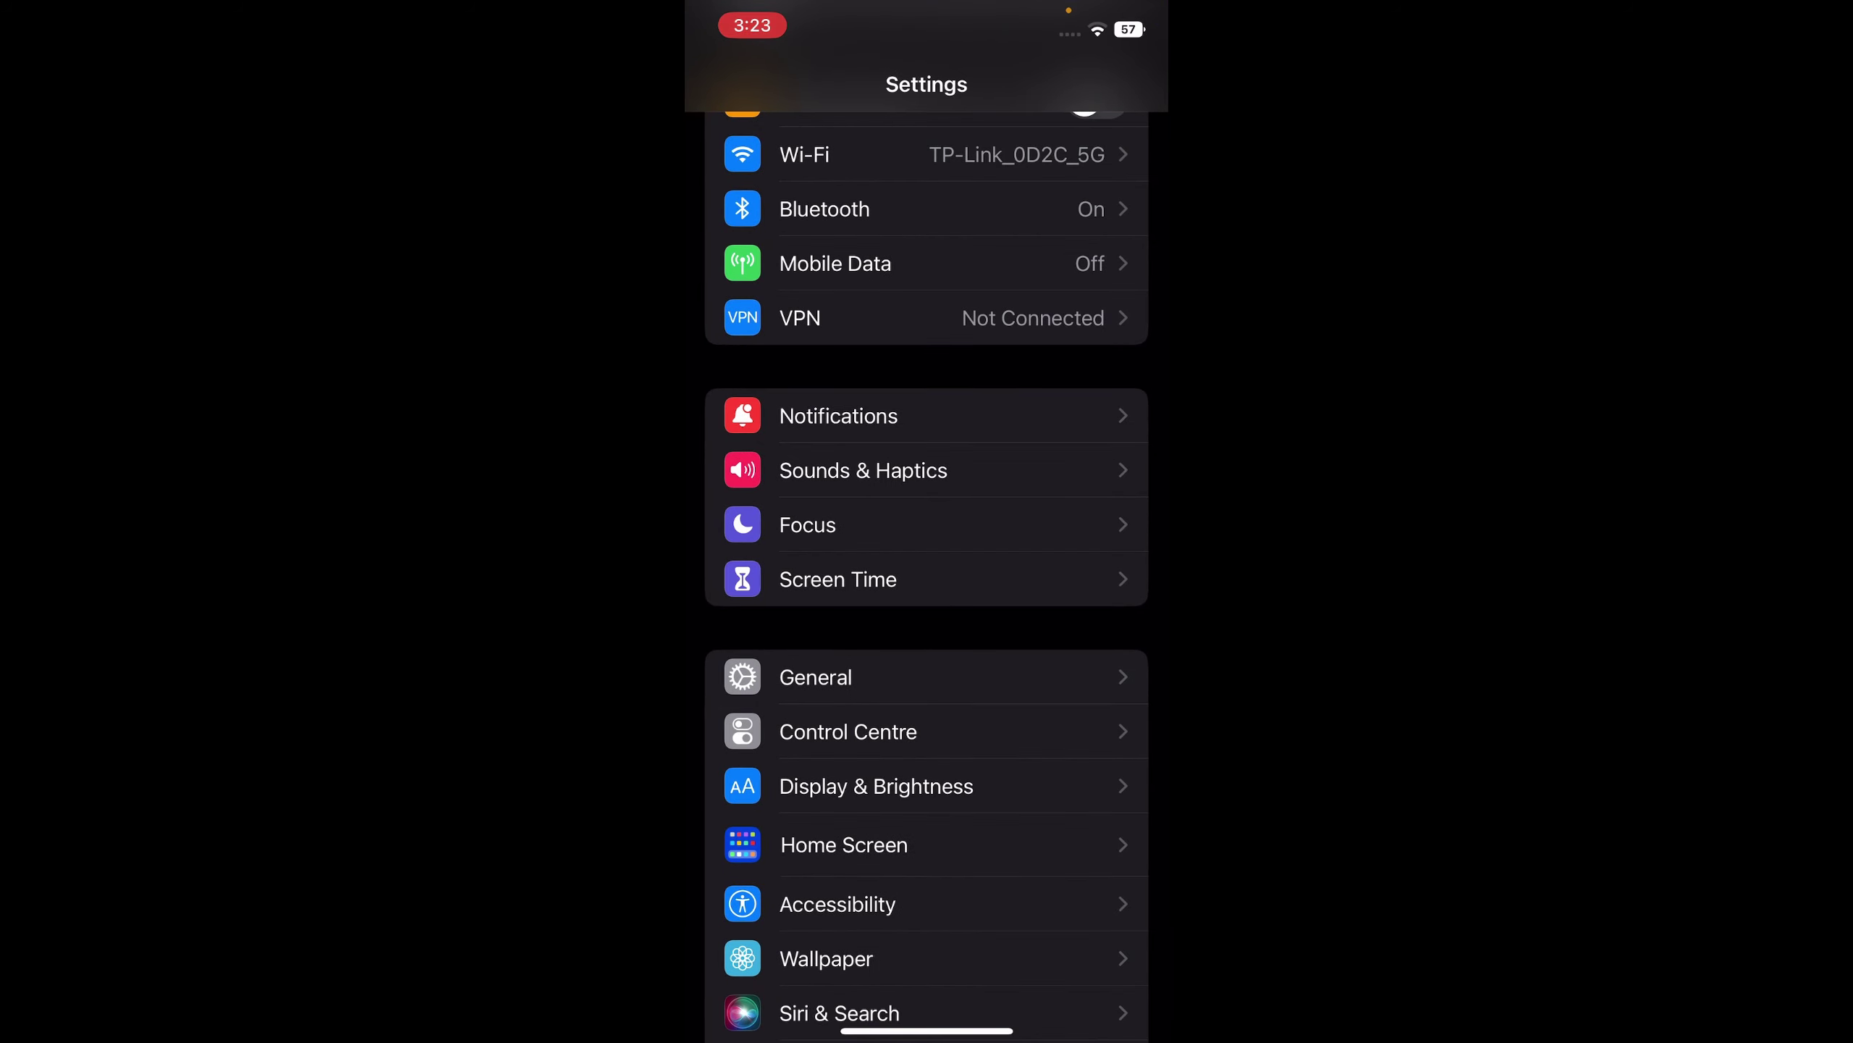
pyautogui.click(863, 469)
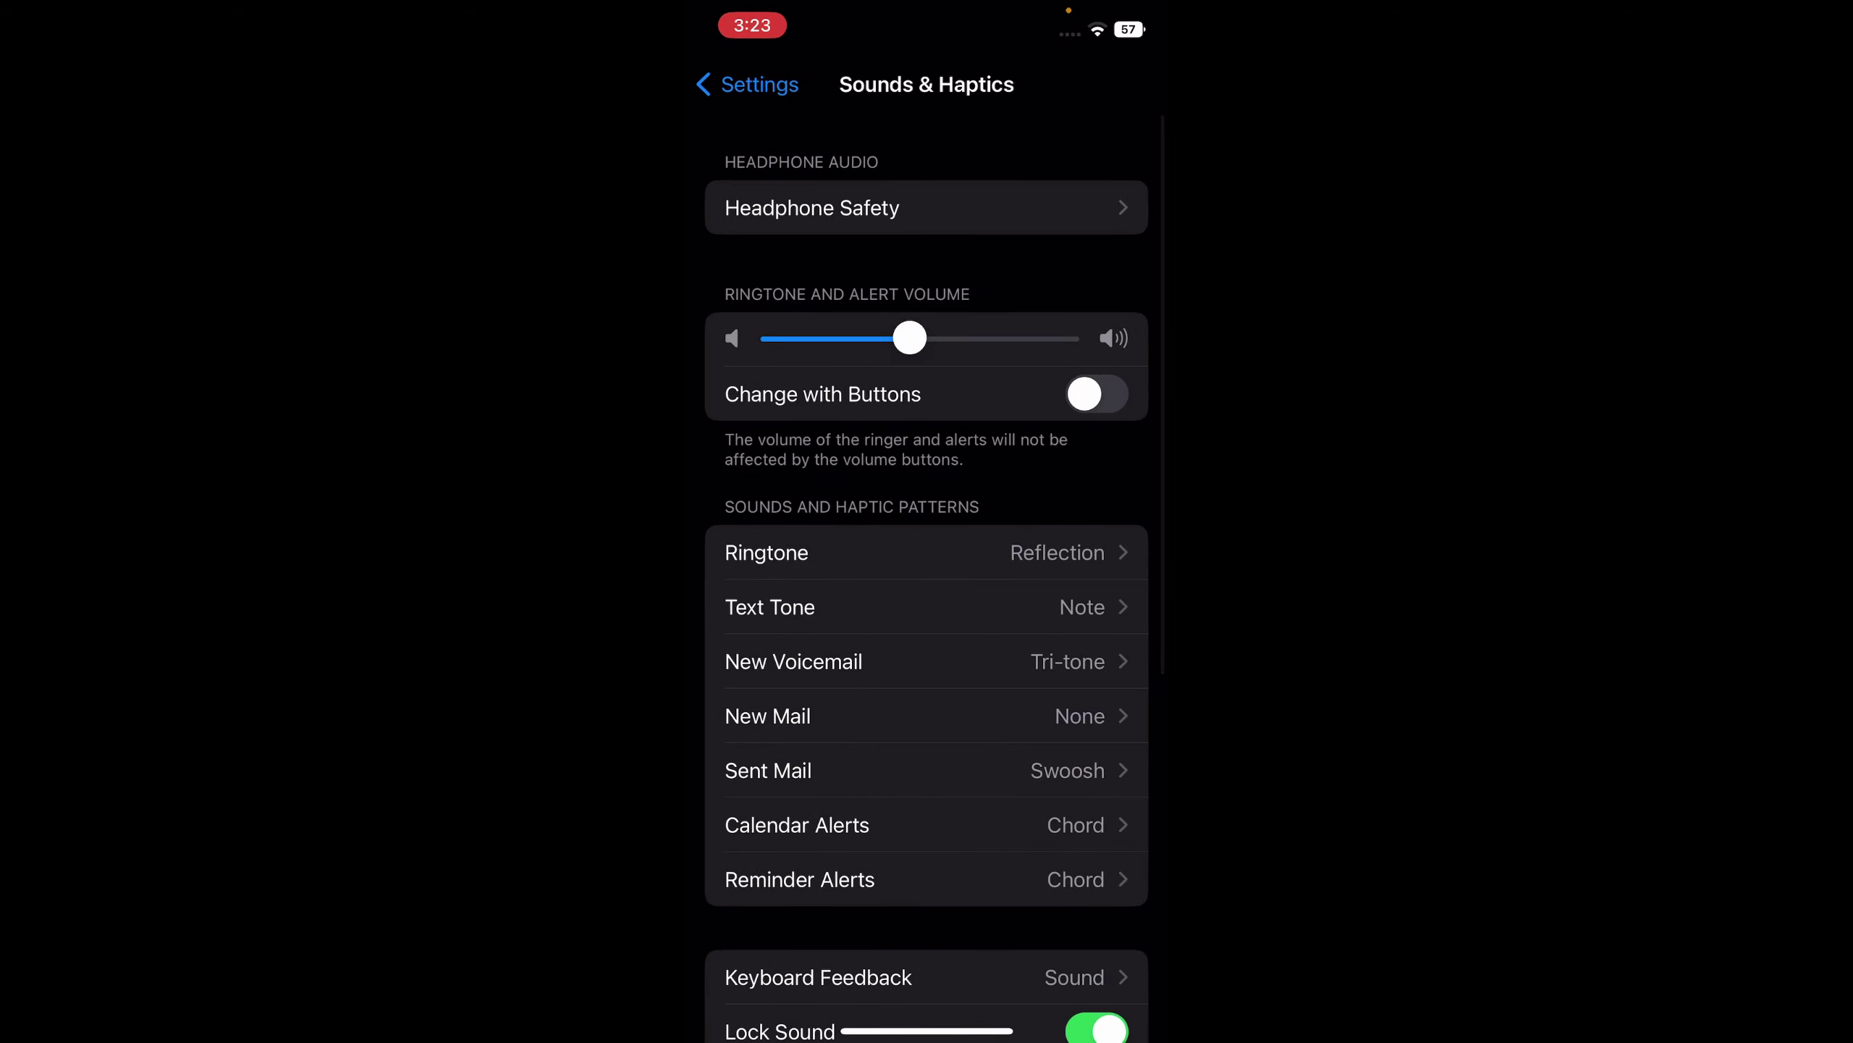
pyautogui.click(760, 553)
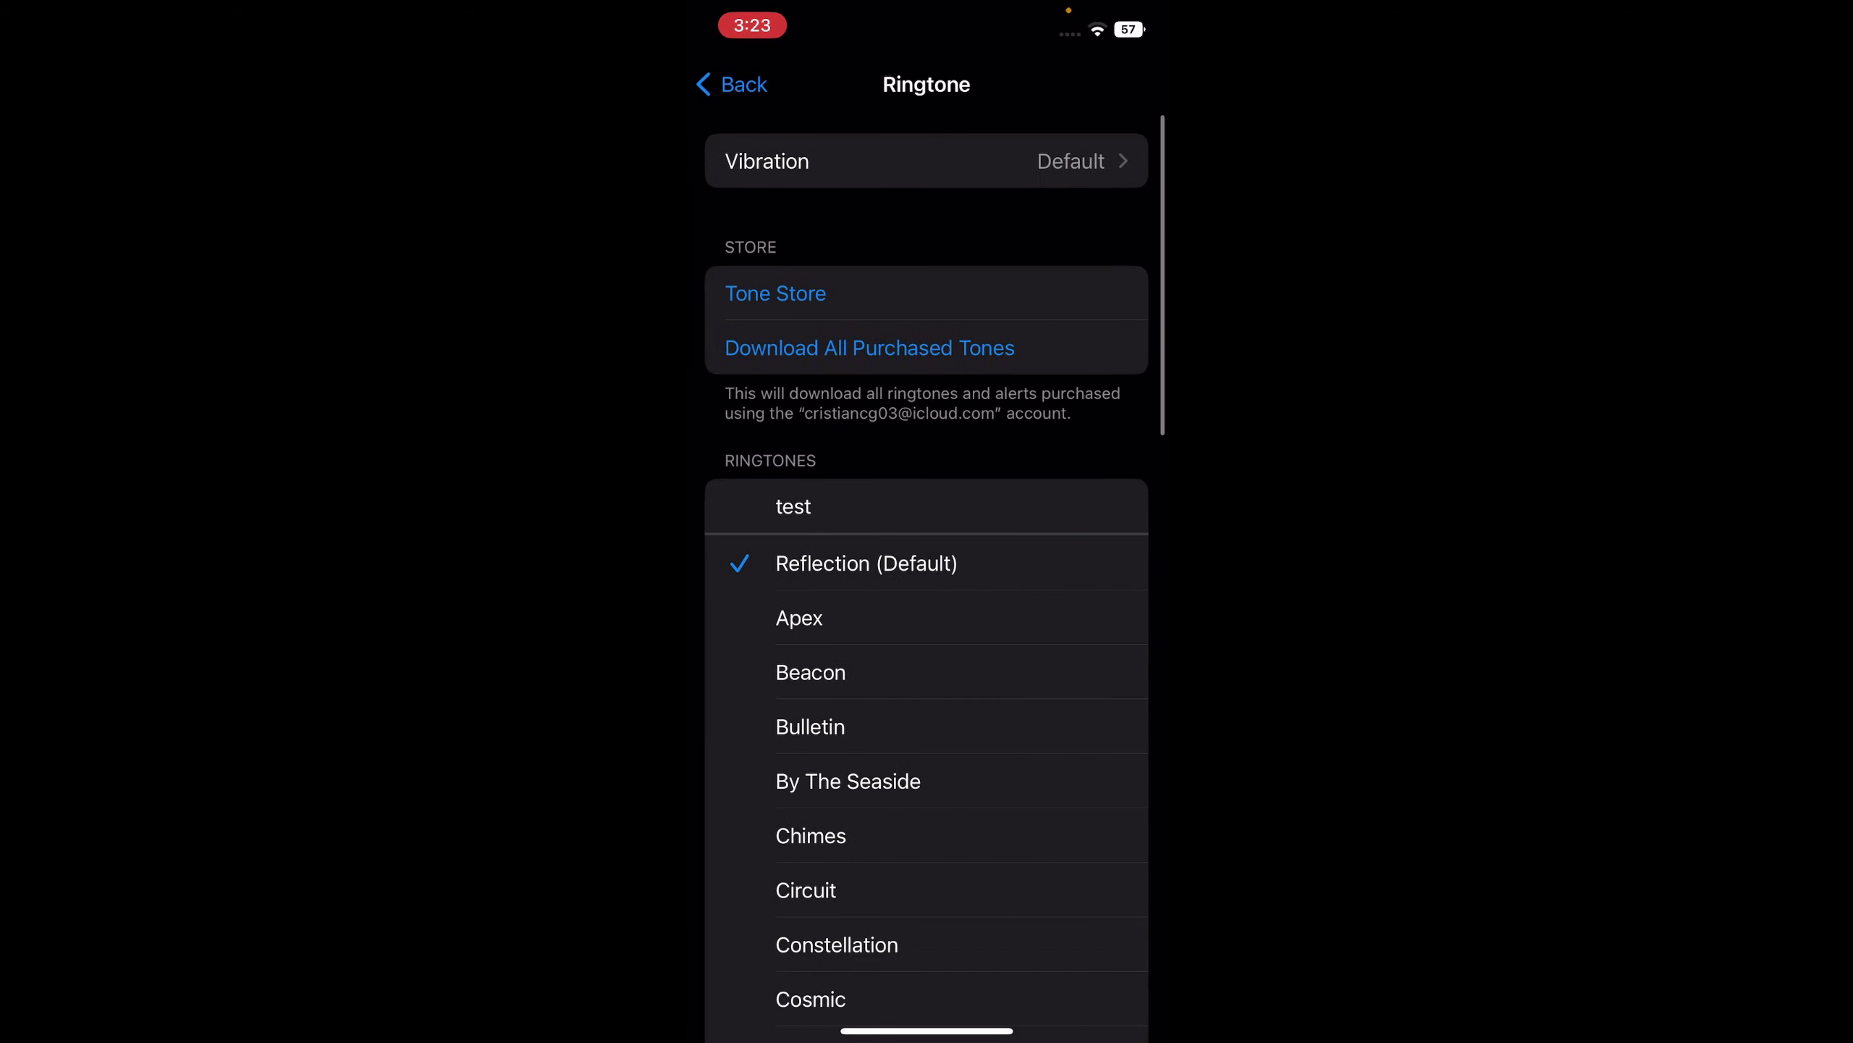